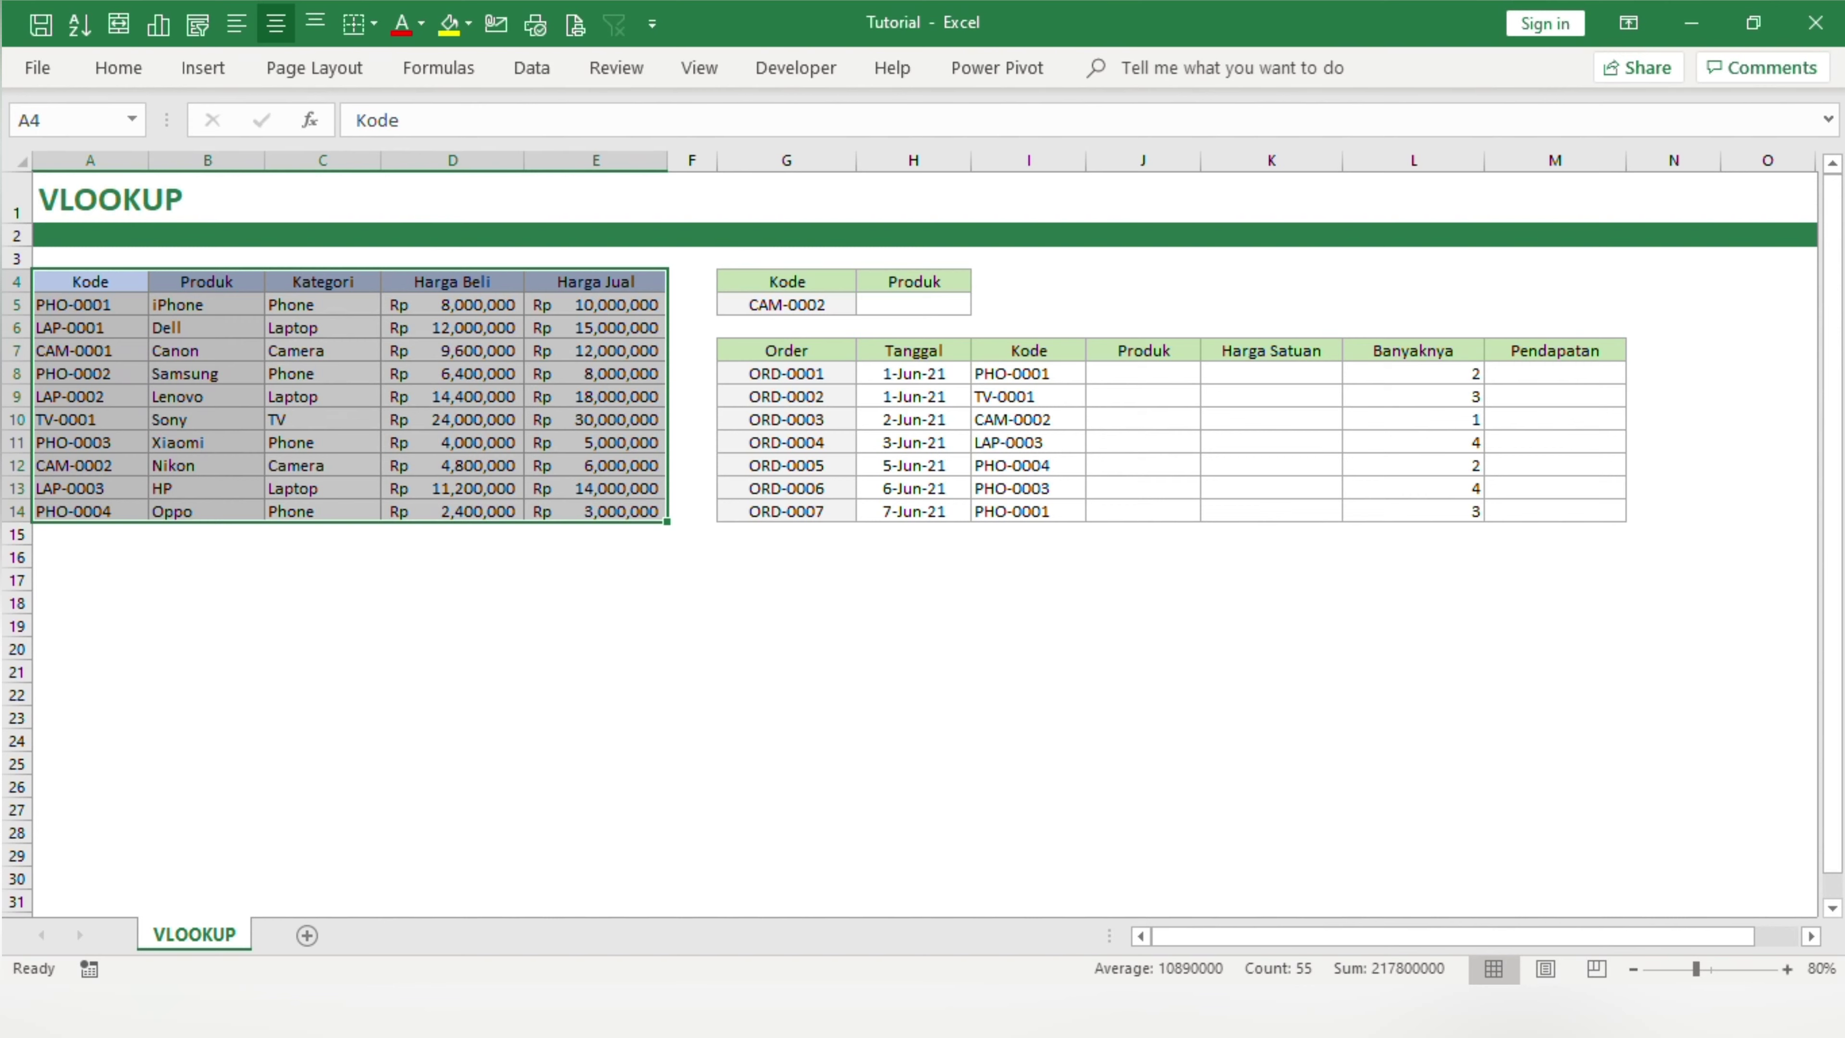
Examine the lookup code in G5, the product cell H5 and the source range A4:B14
left_click(596, 557)
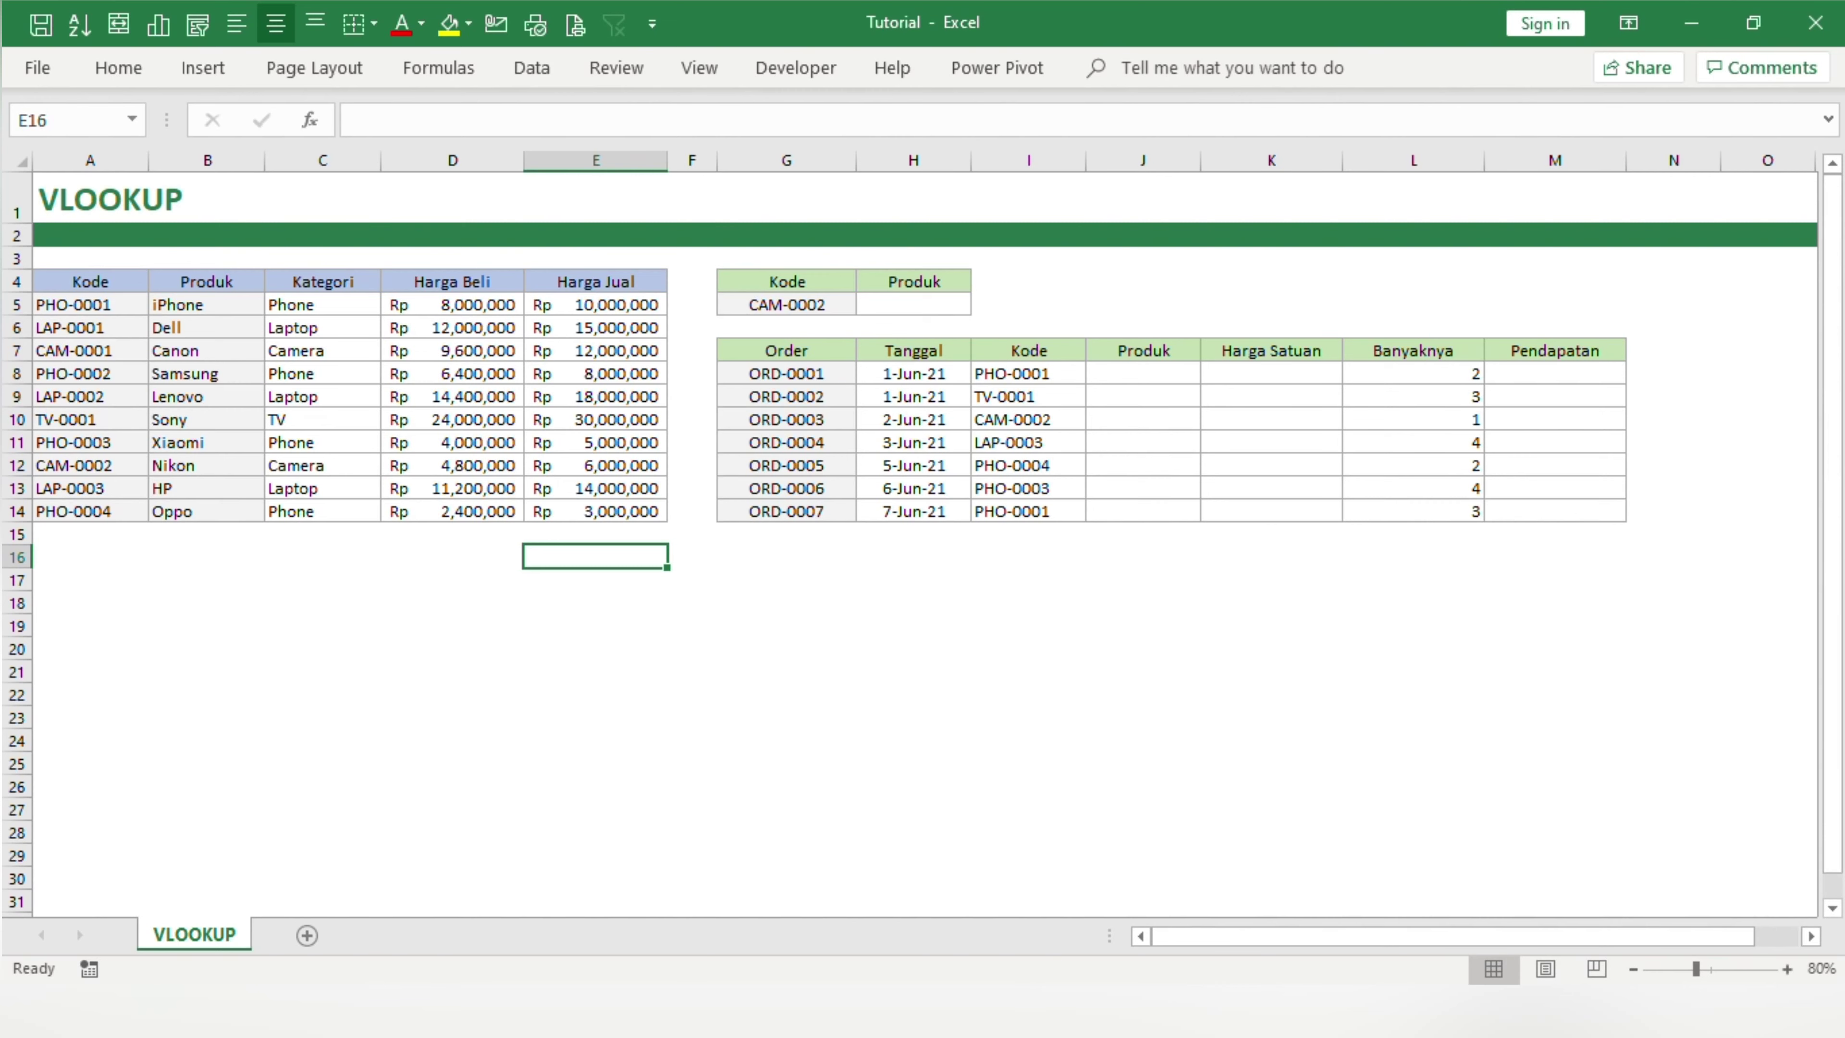
left_click(905, 307)
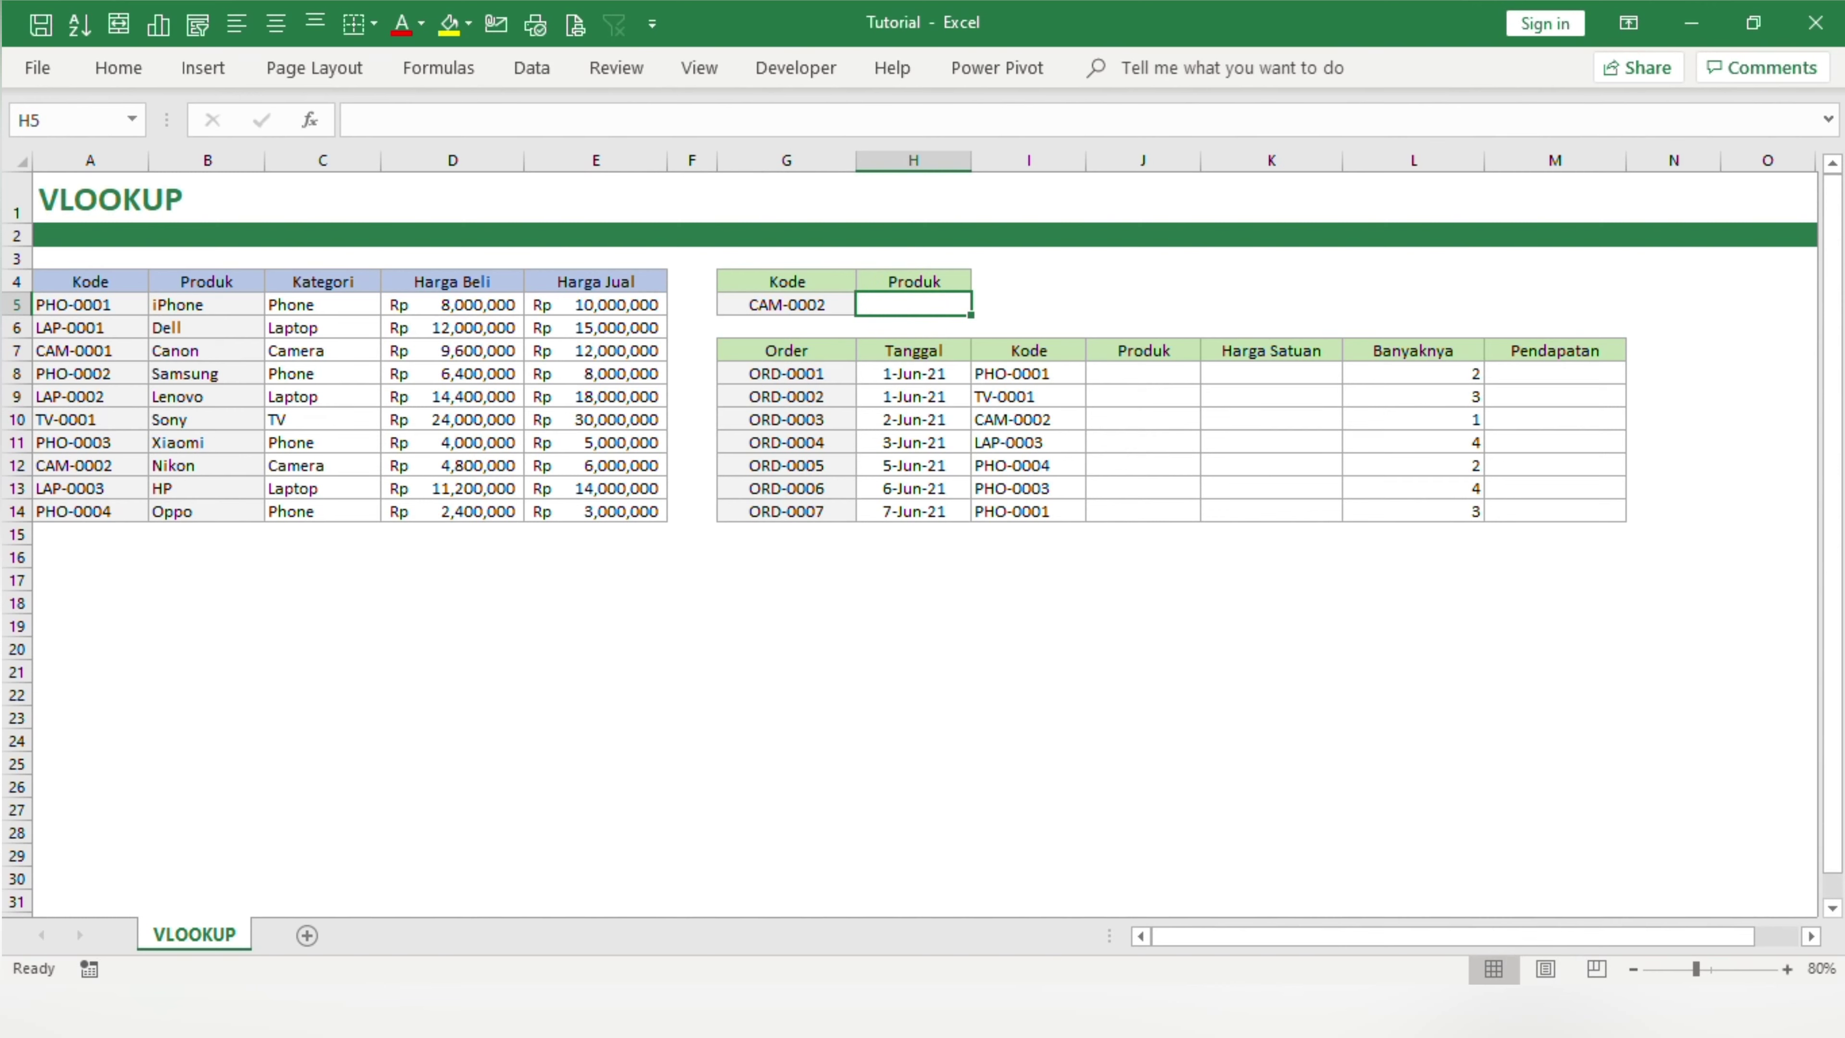
left_click(784, 302)
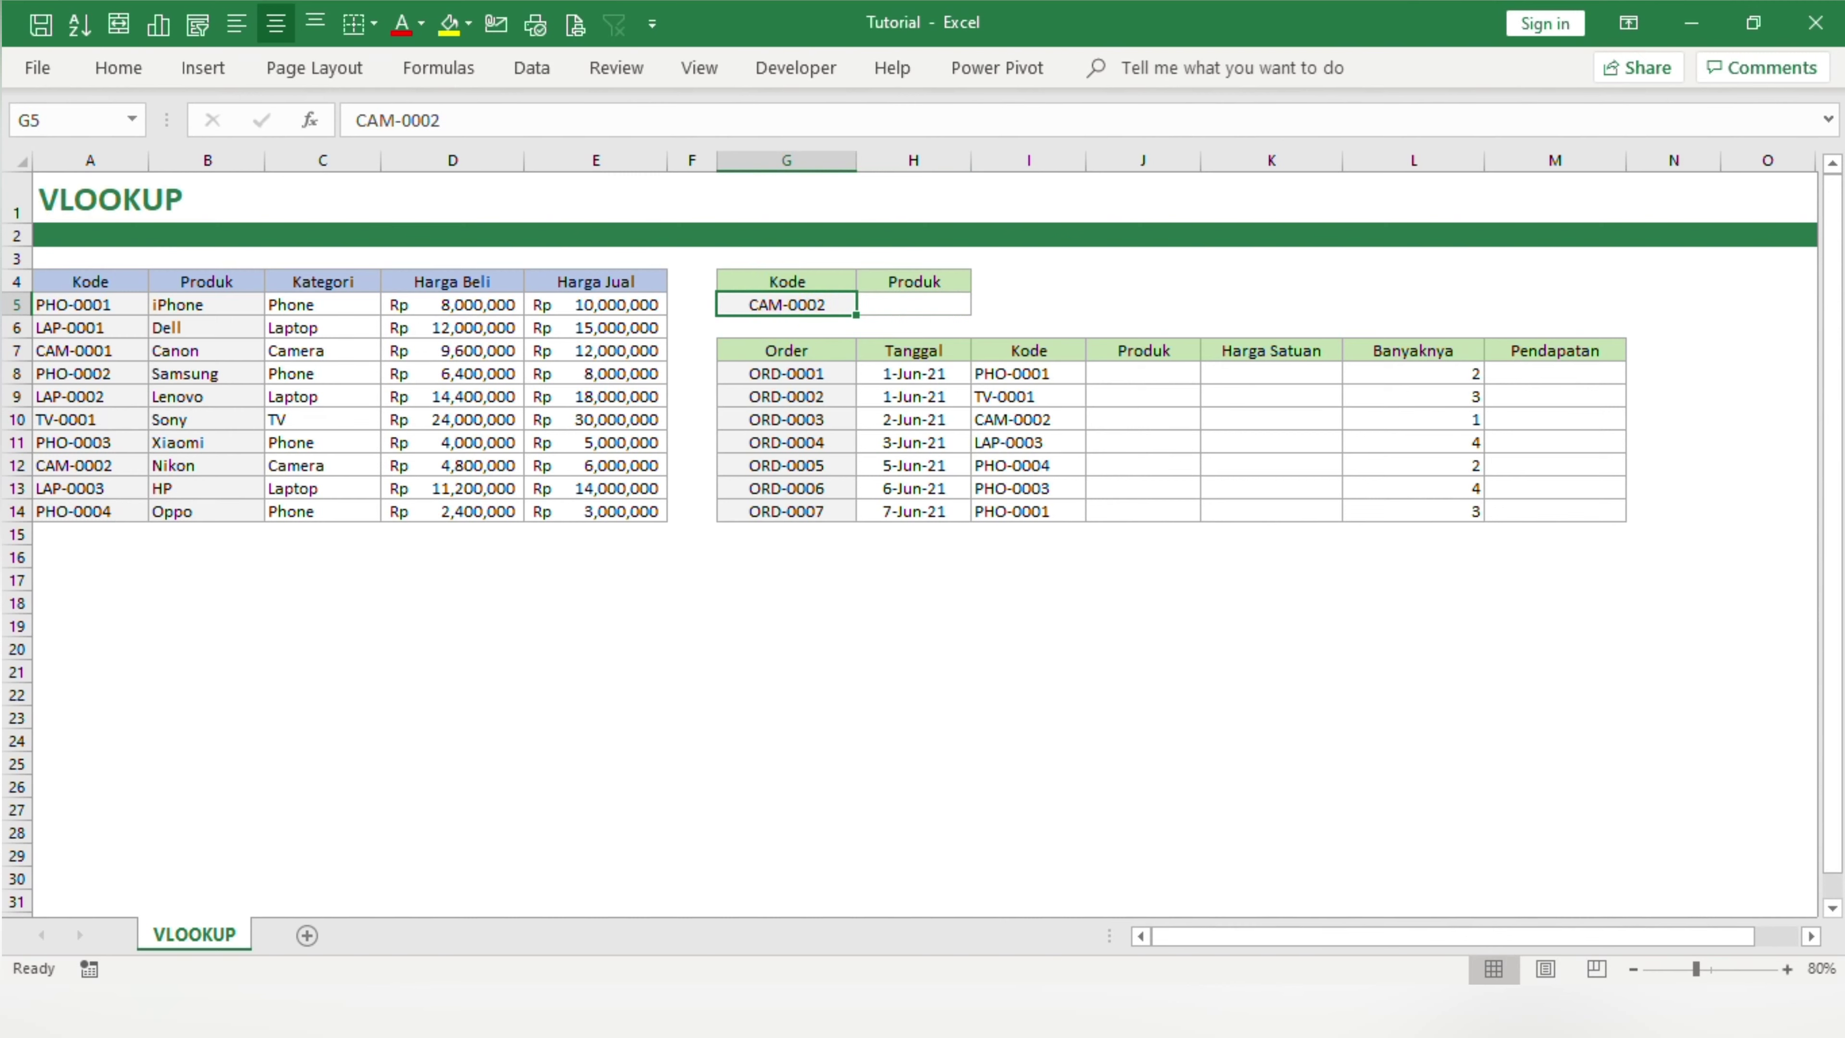
left_click(906, 306)
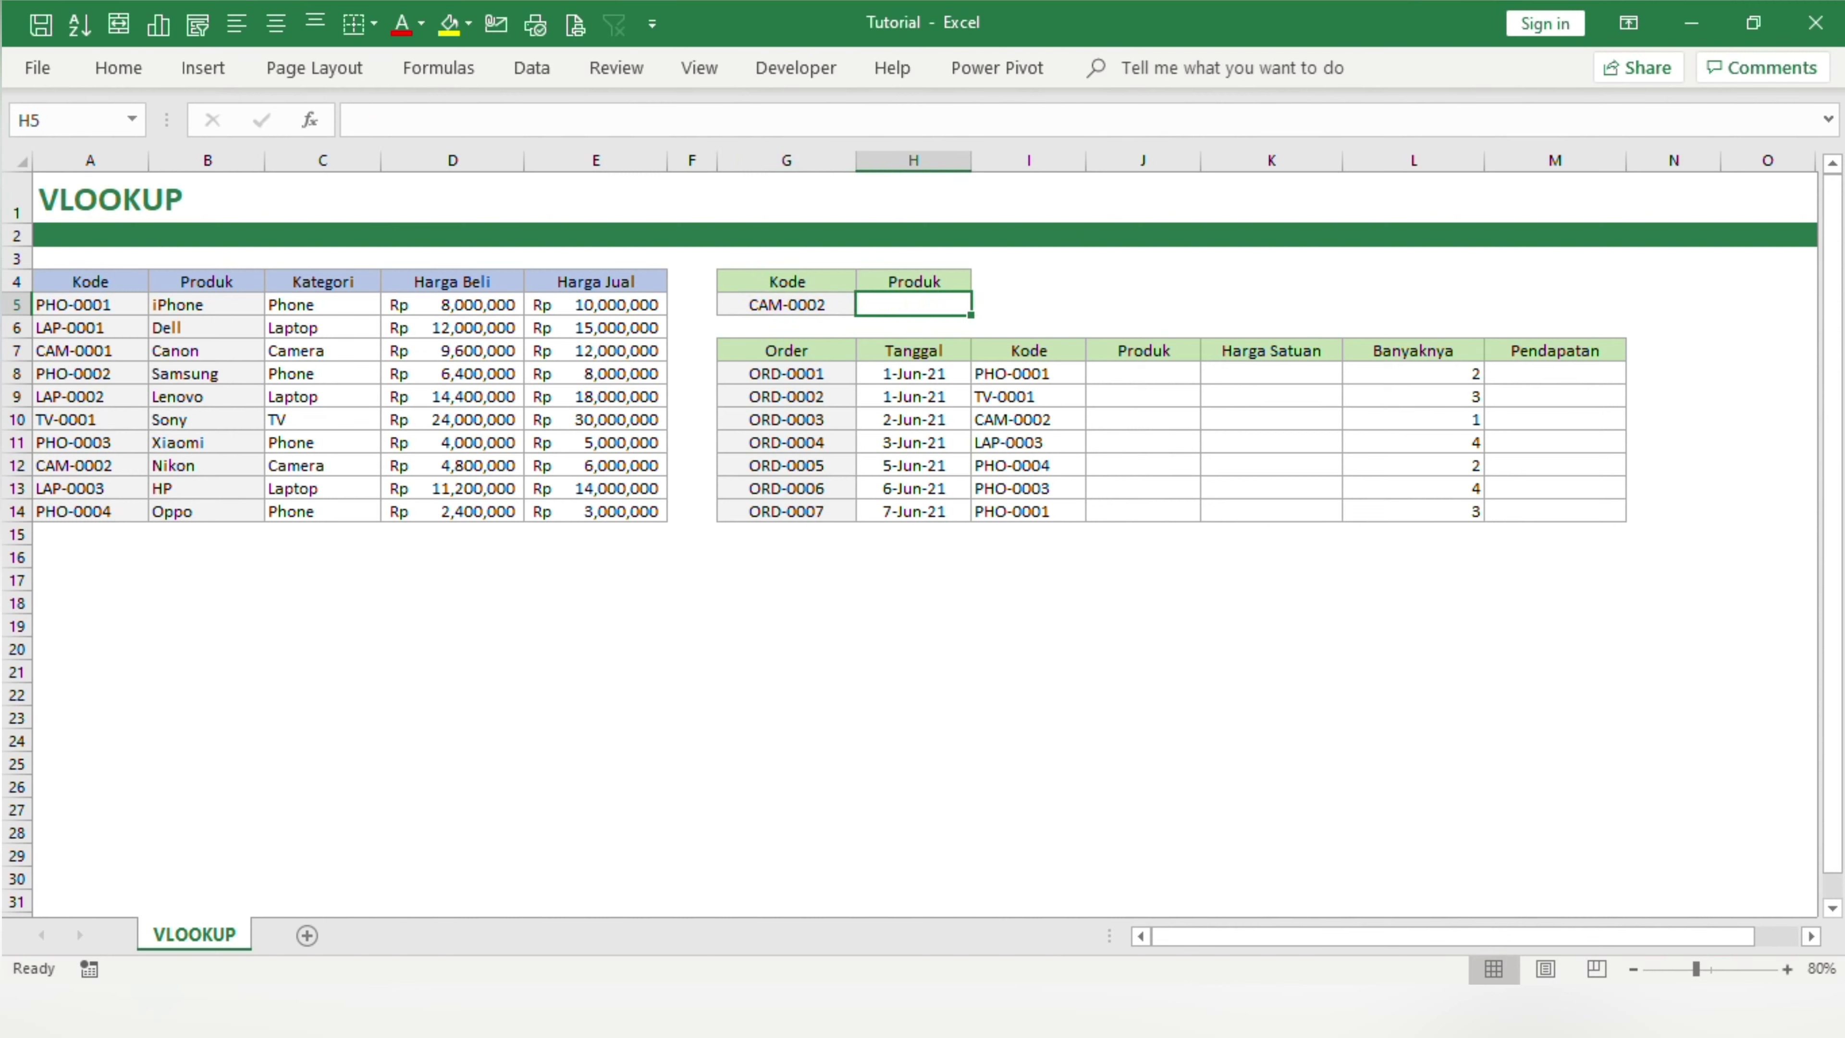
left_click_drag(109, 282, 215, 510)
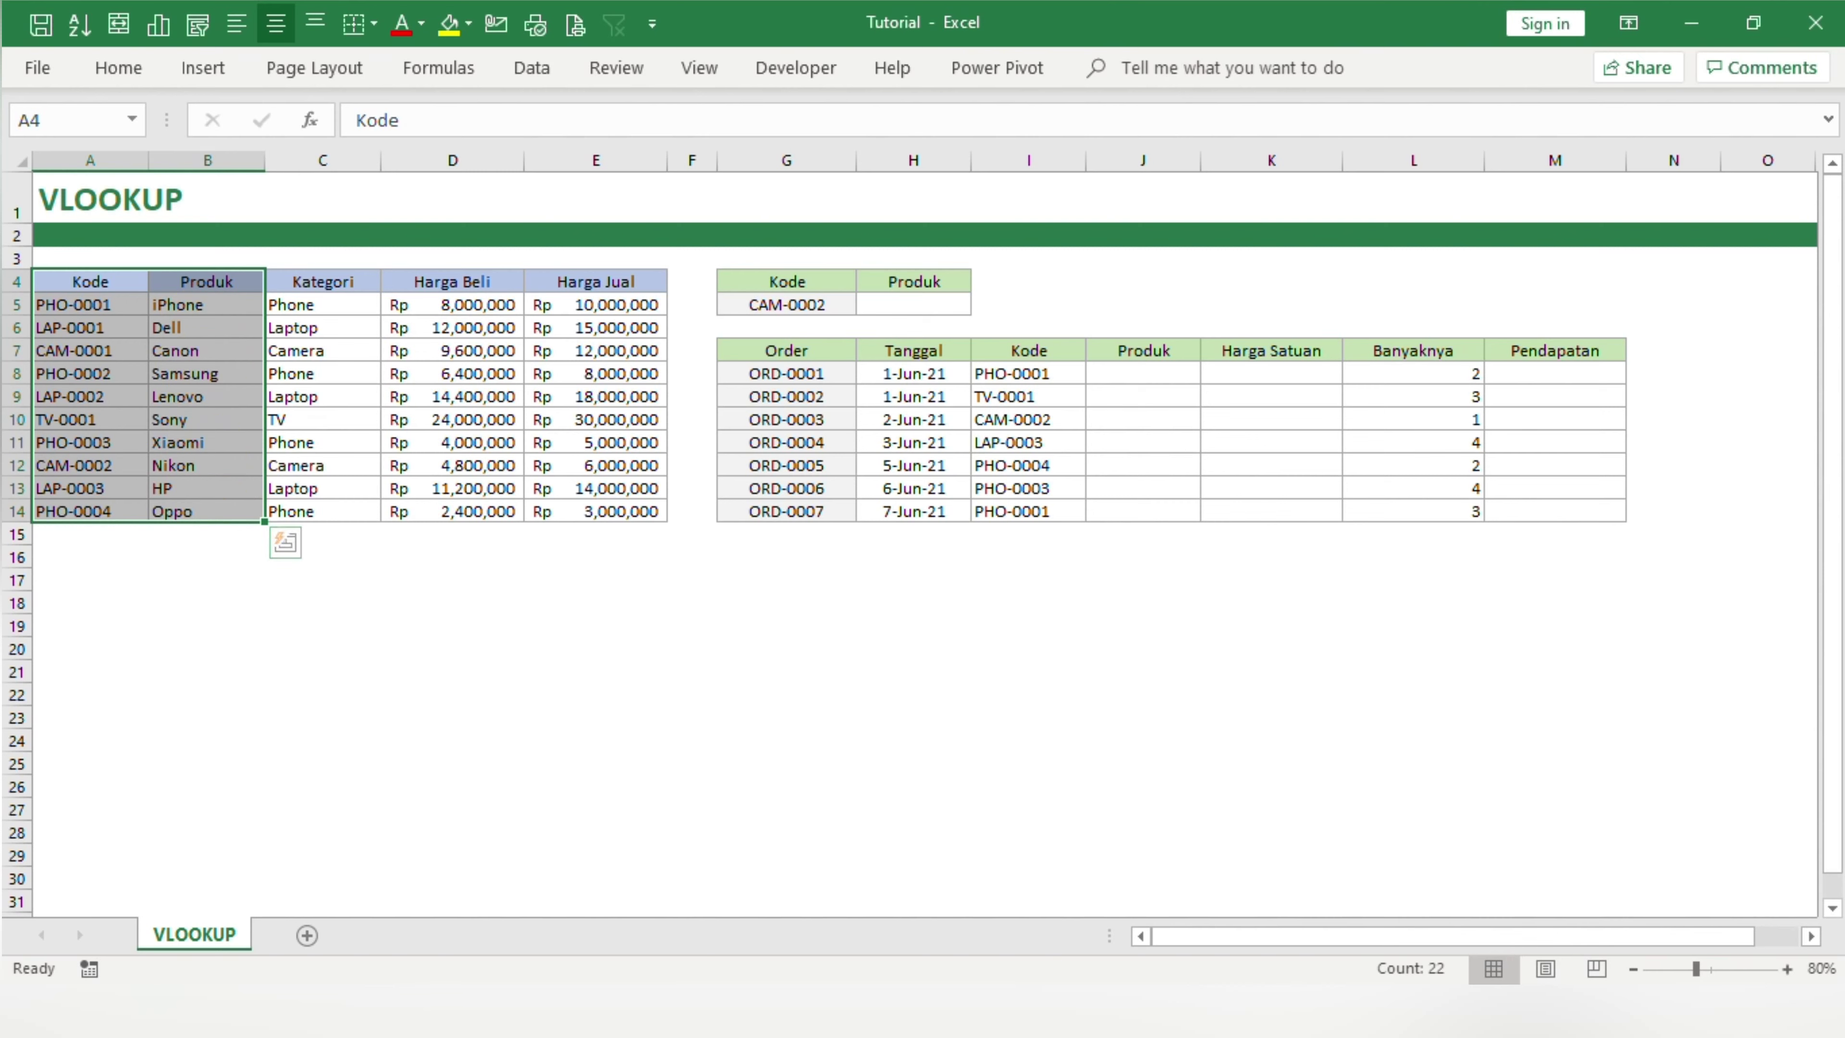
Enter =VLOOKUP(G5,A4:B14,2,0) in H5 to return the product name for the code in G5
left_click(895, 303)
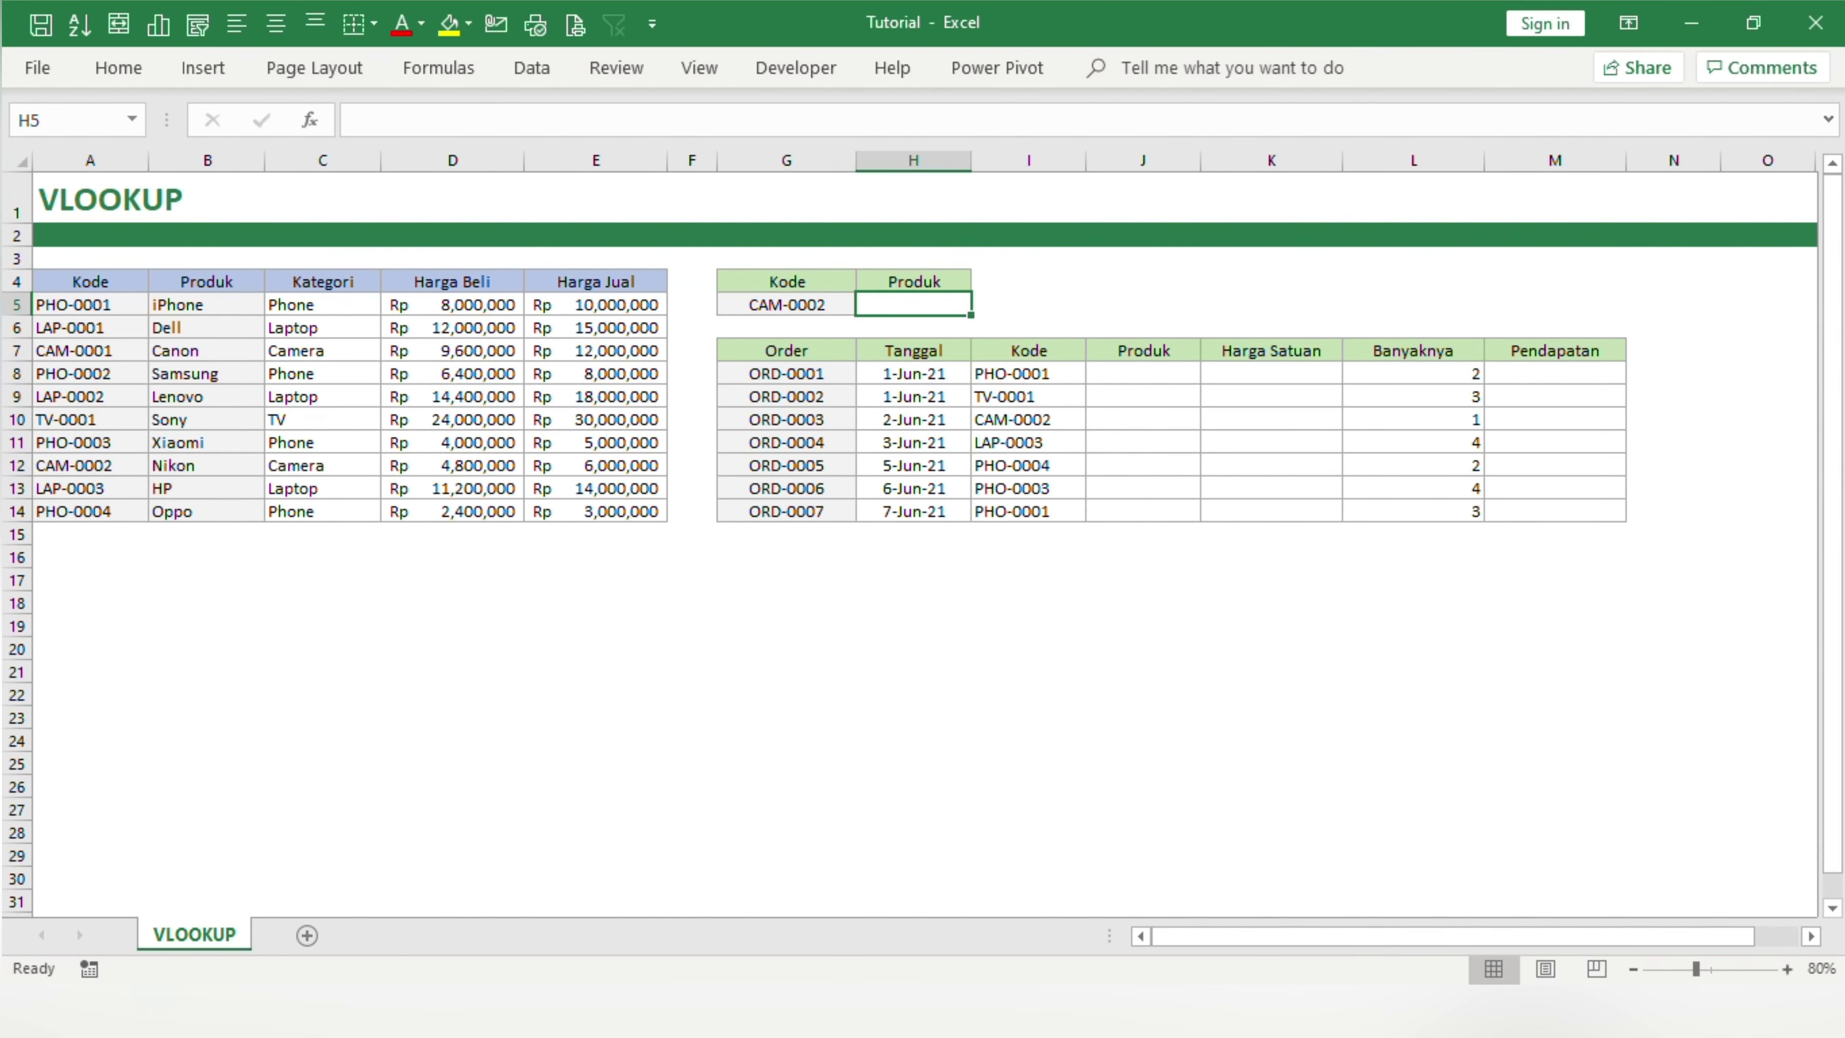
type("=")
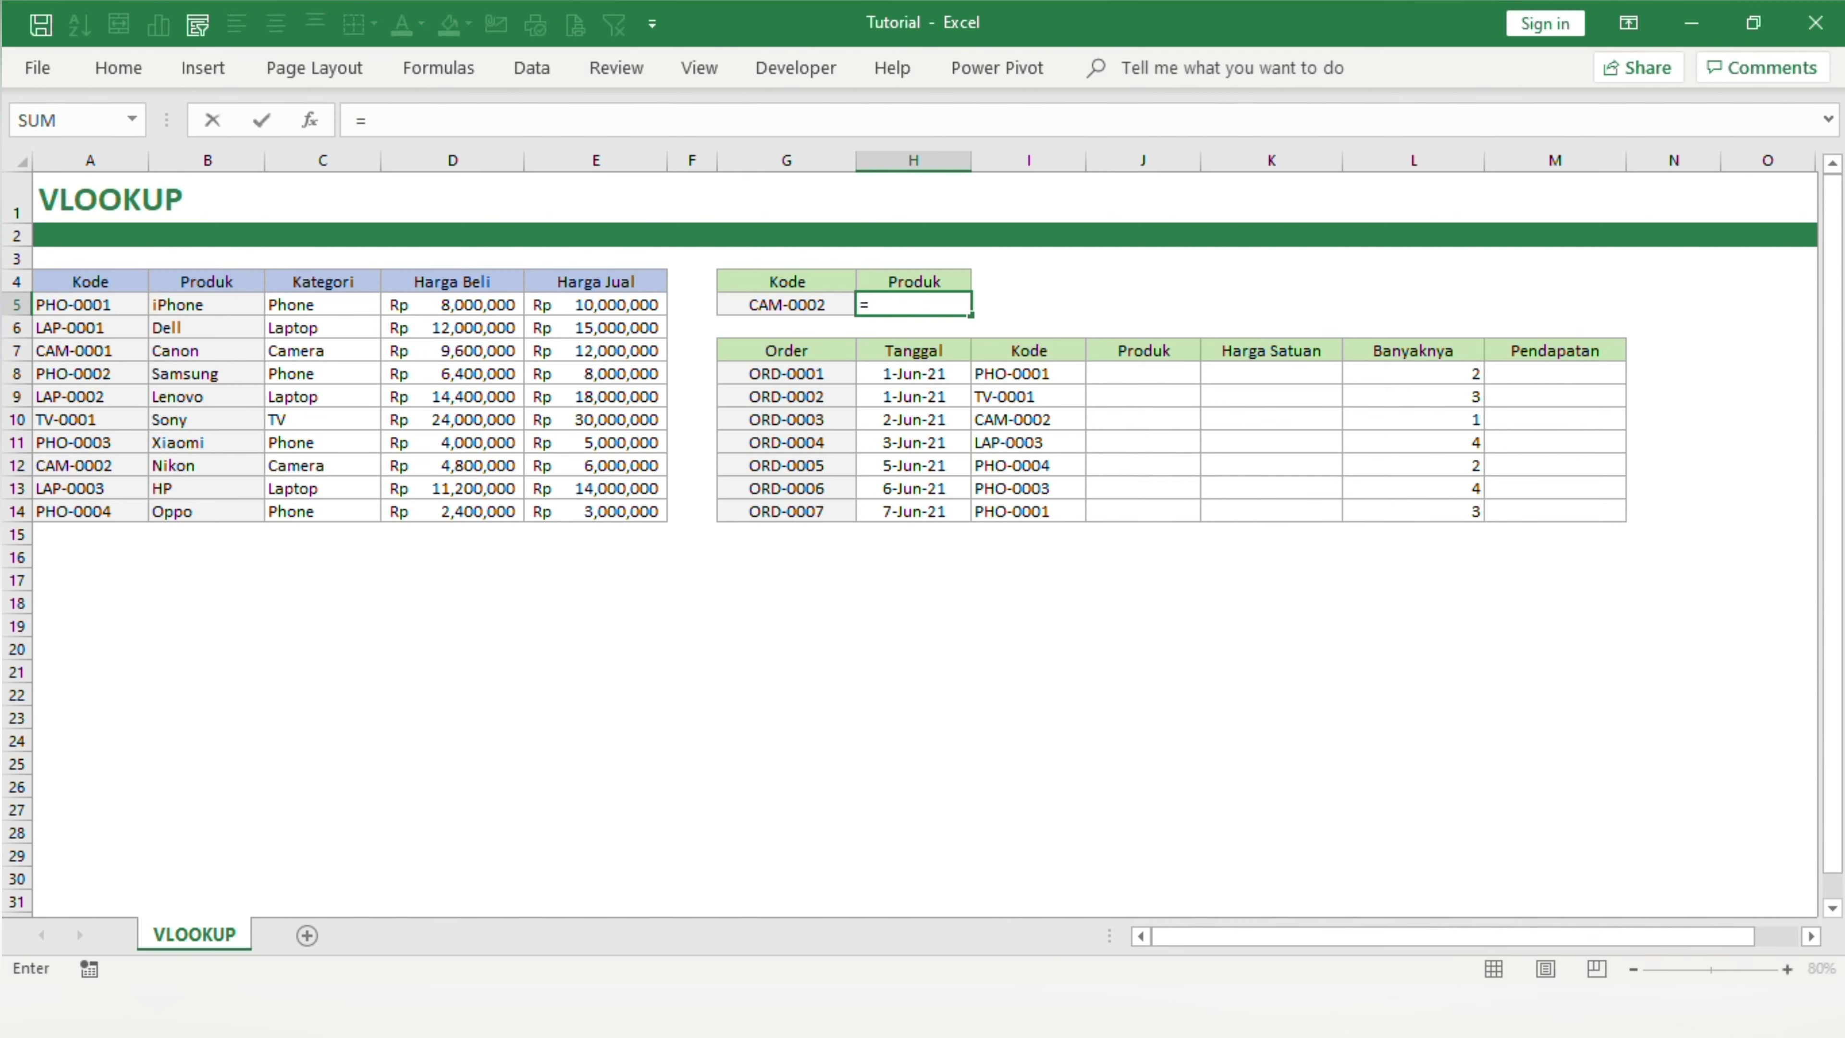
type("vlookup(")
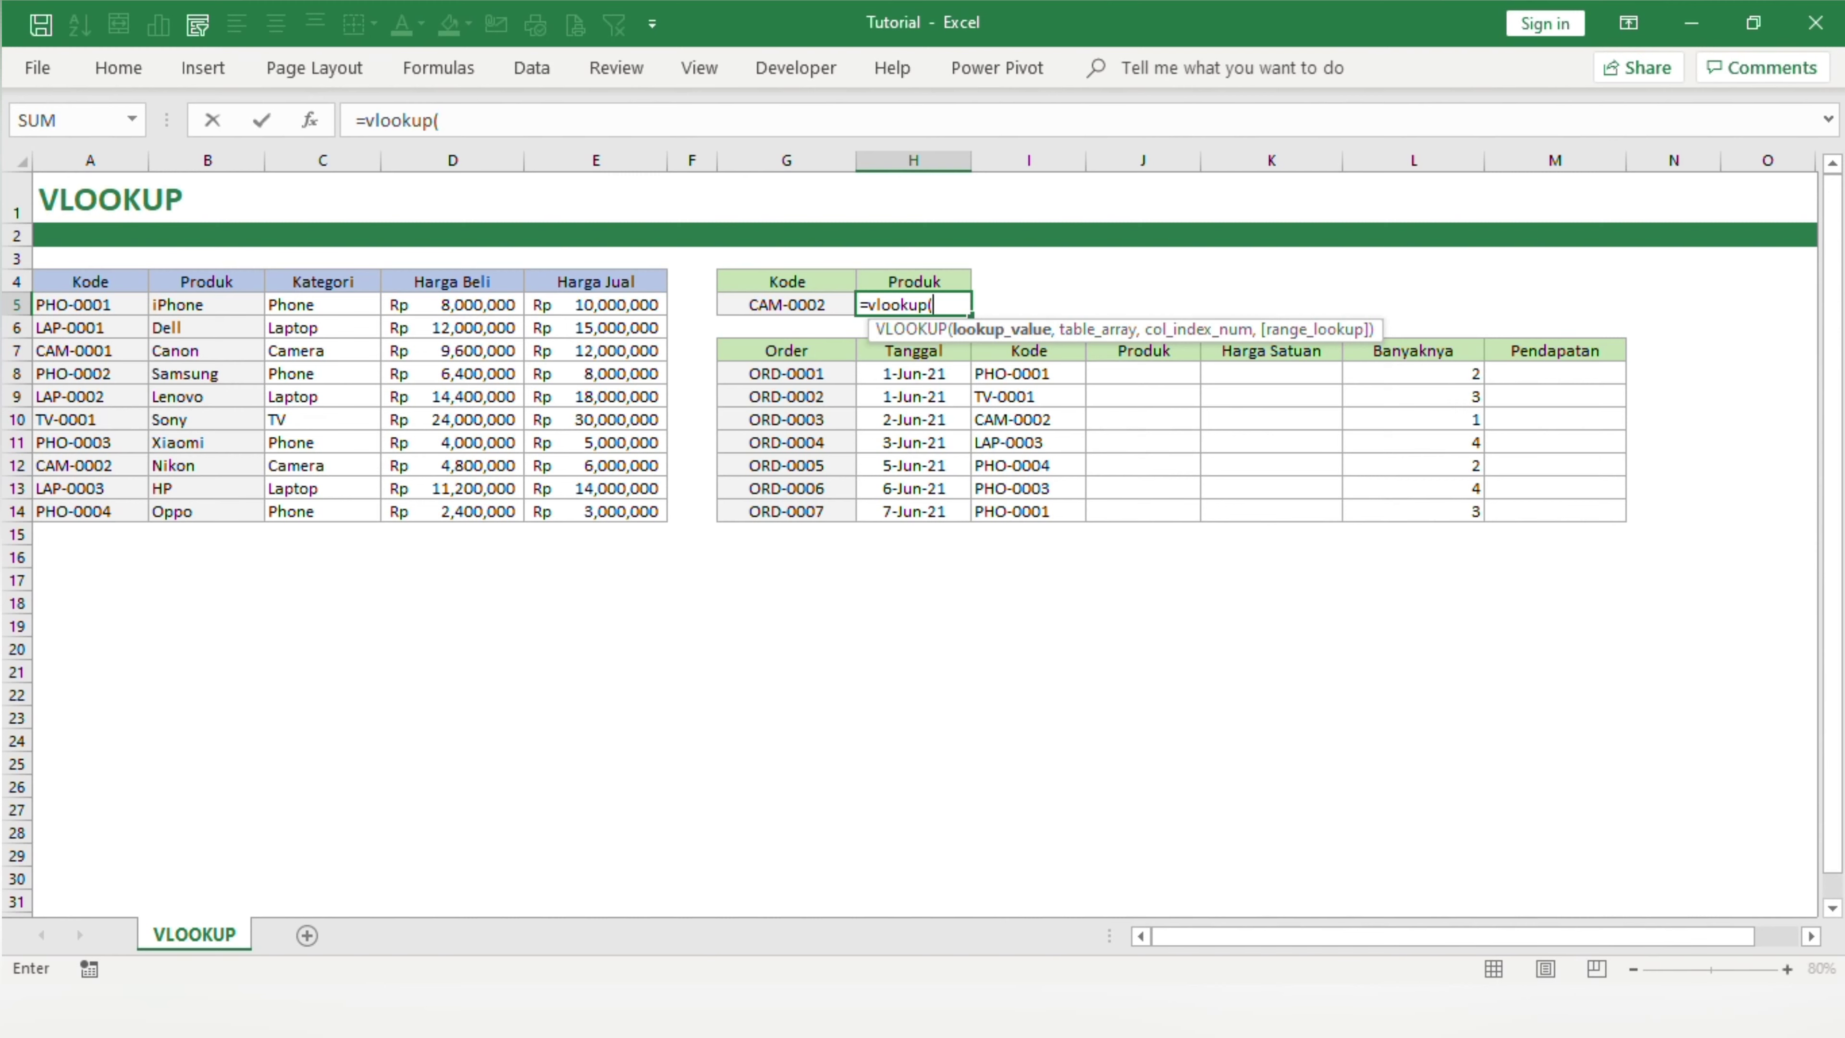
key("Left")
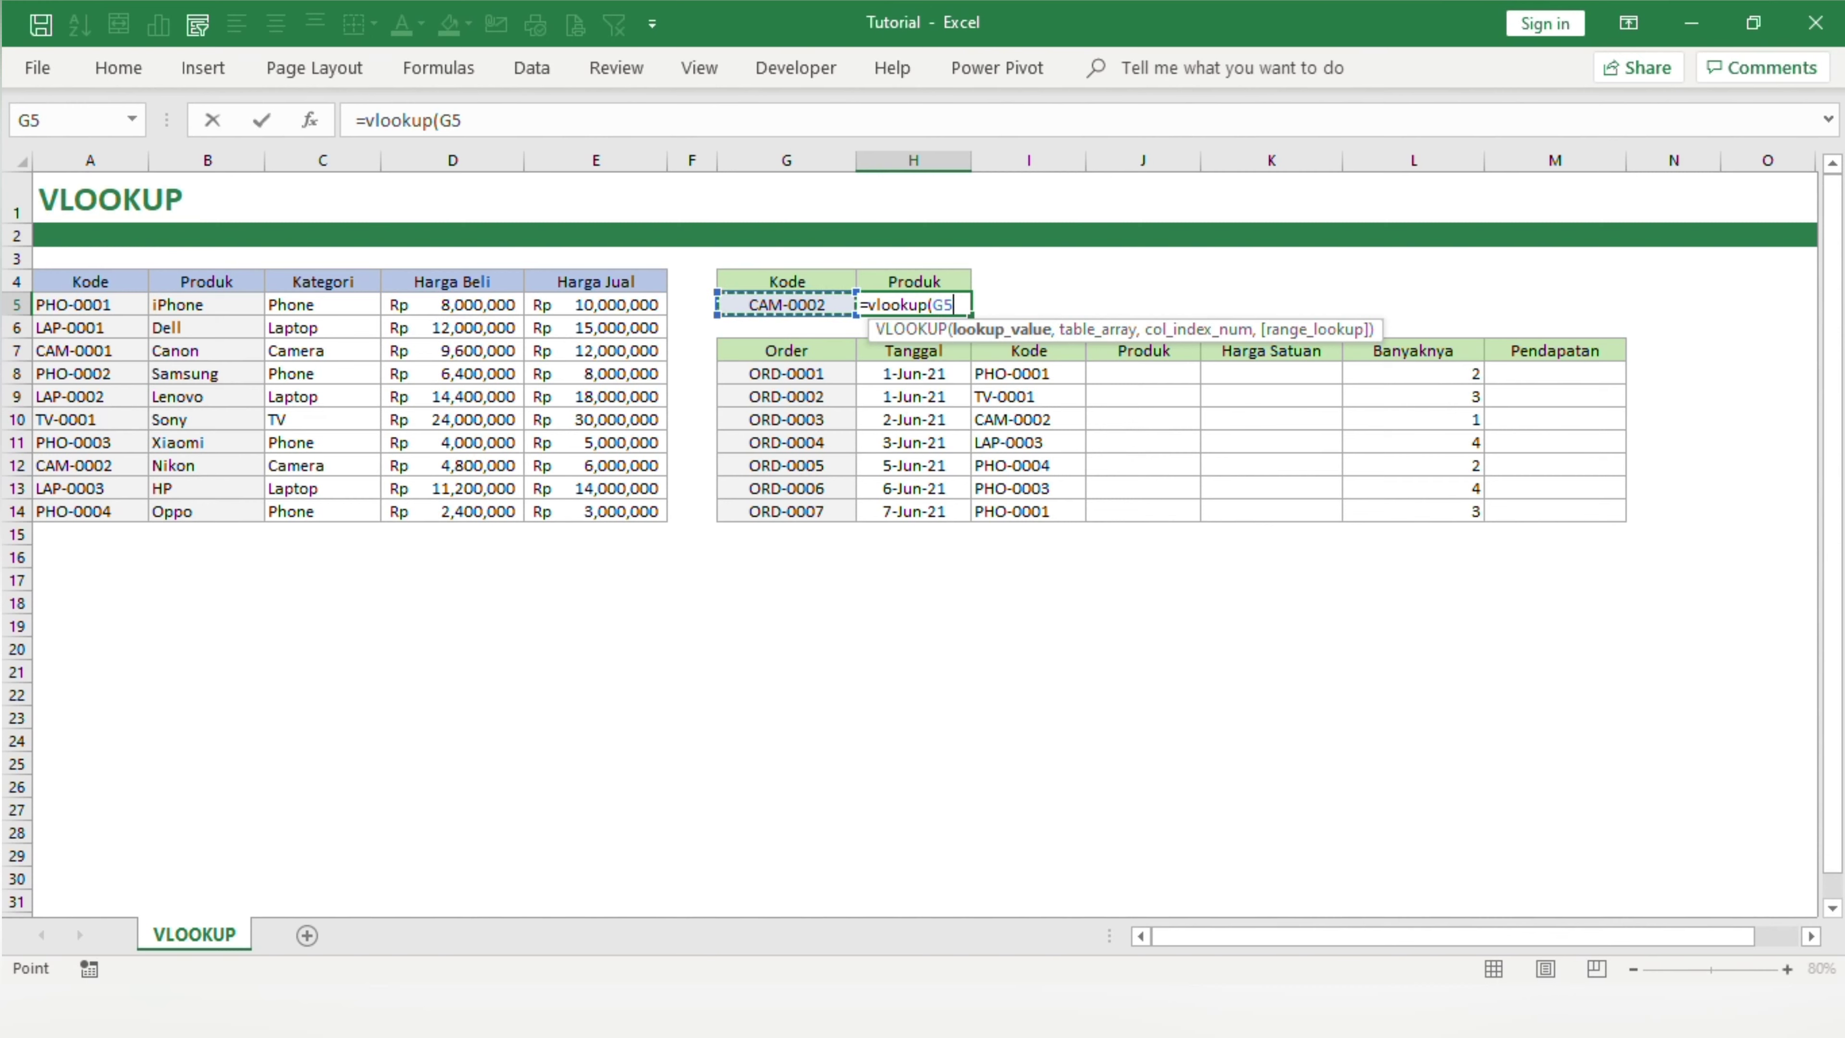
type(",")
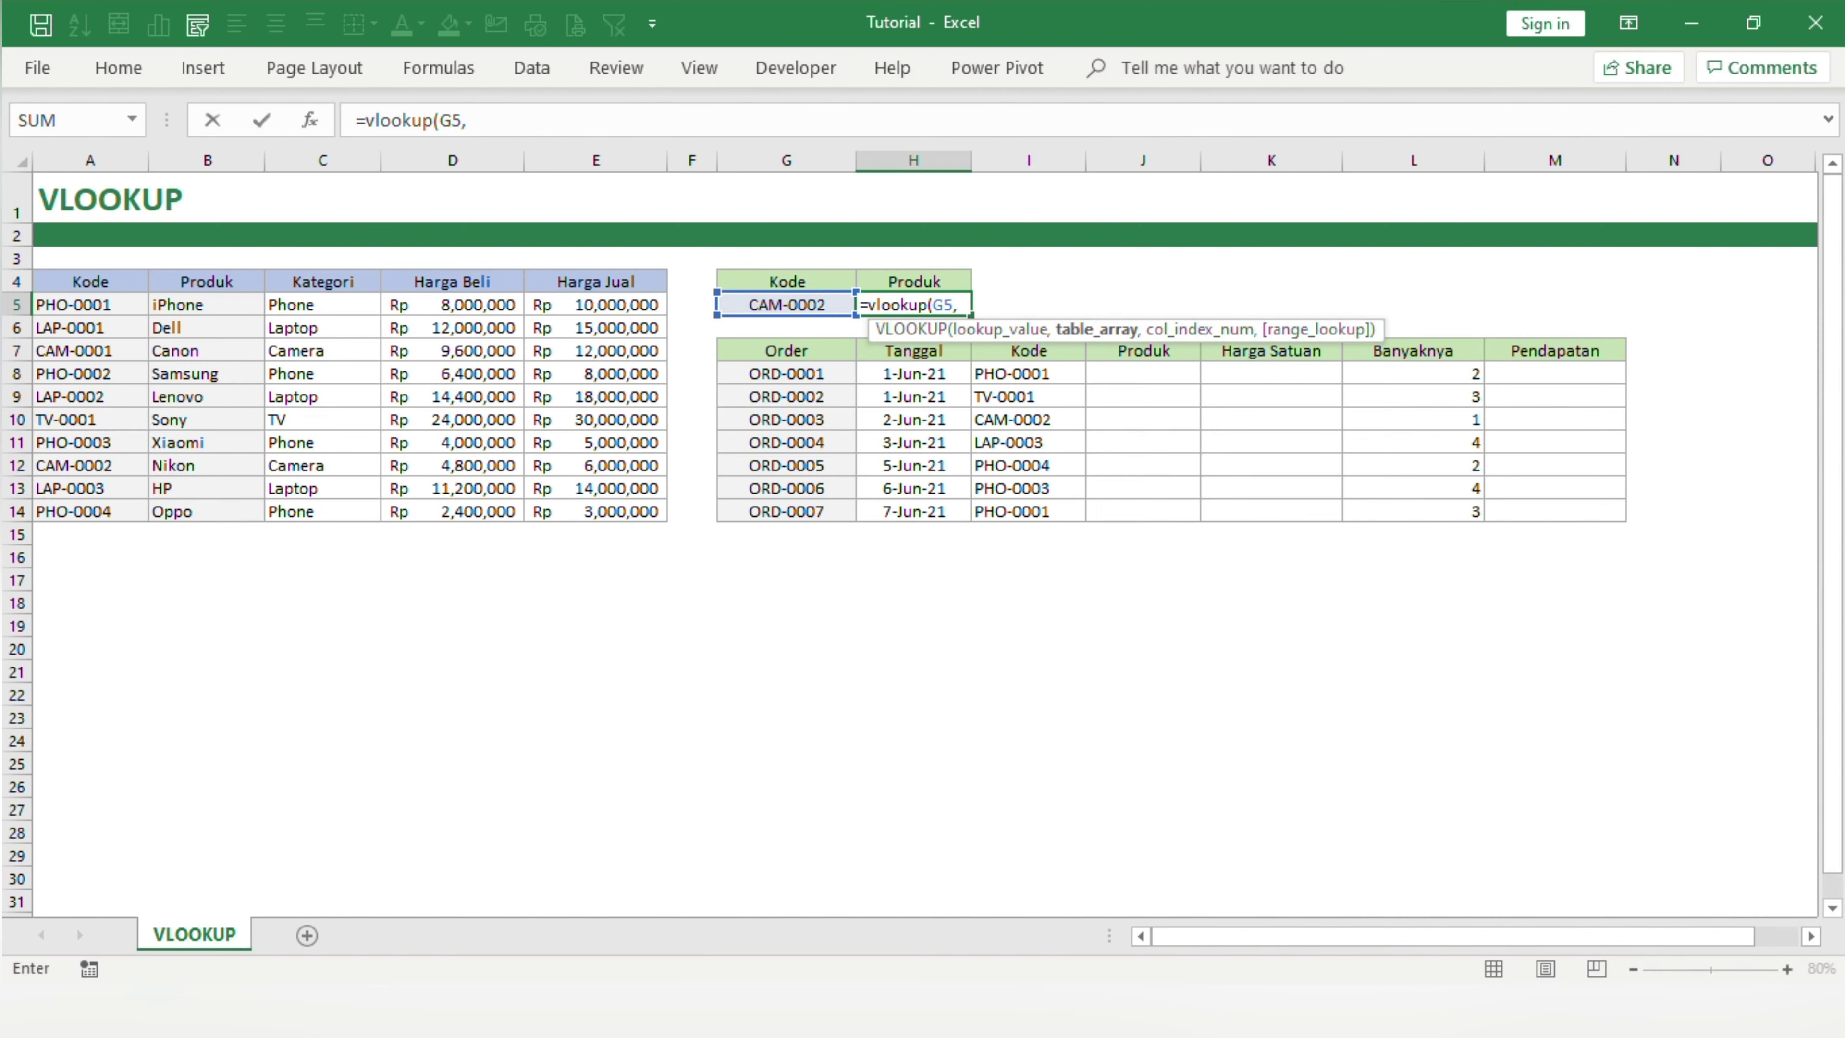
left_click_drag(116, 282, 193, 507)
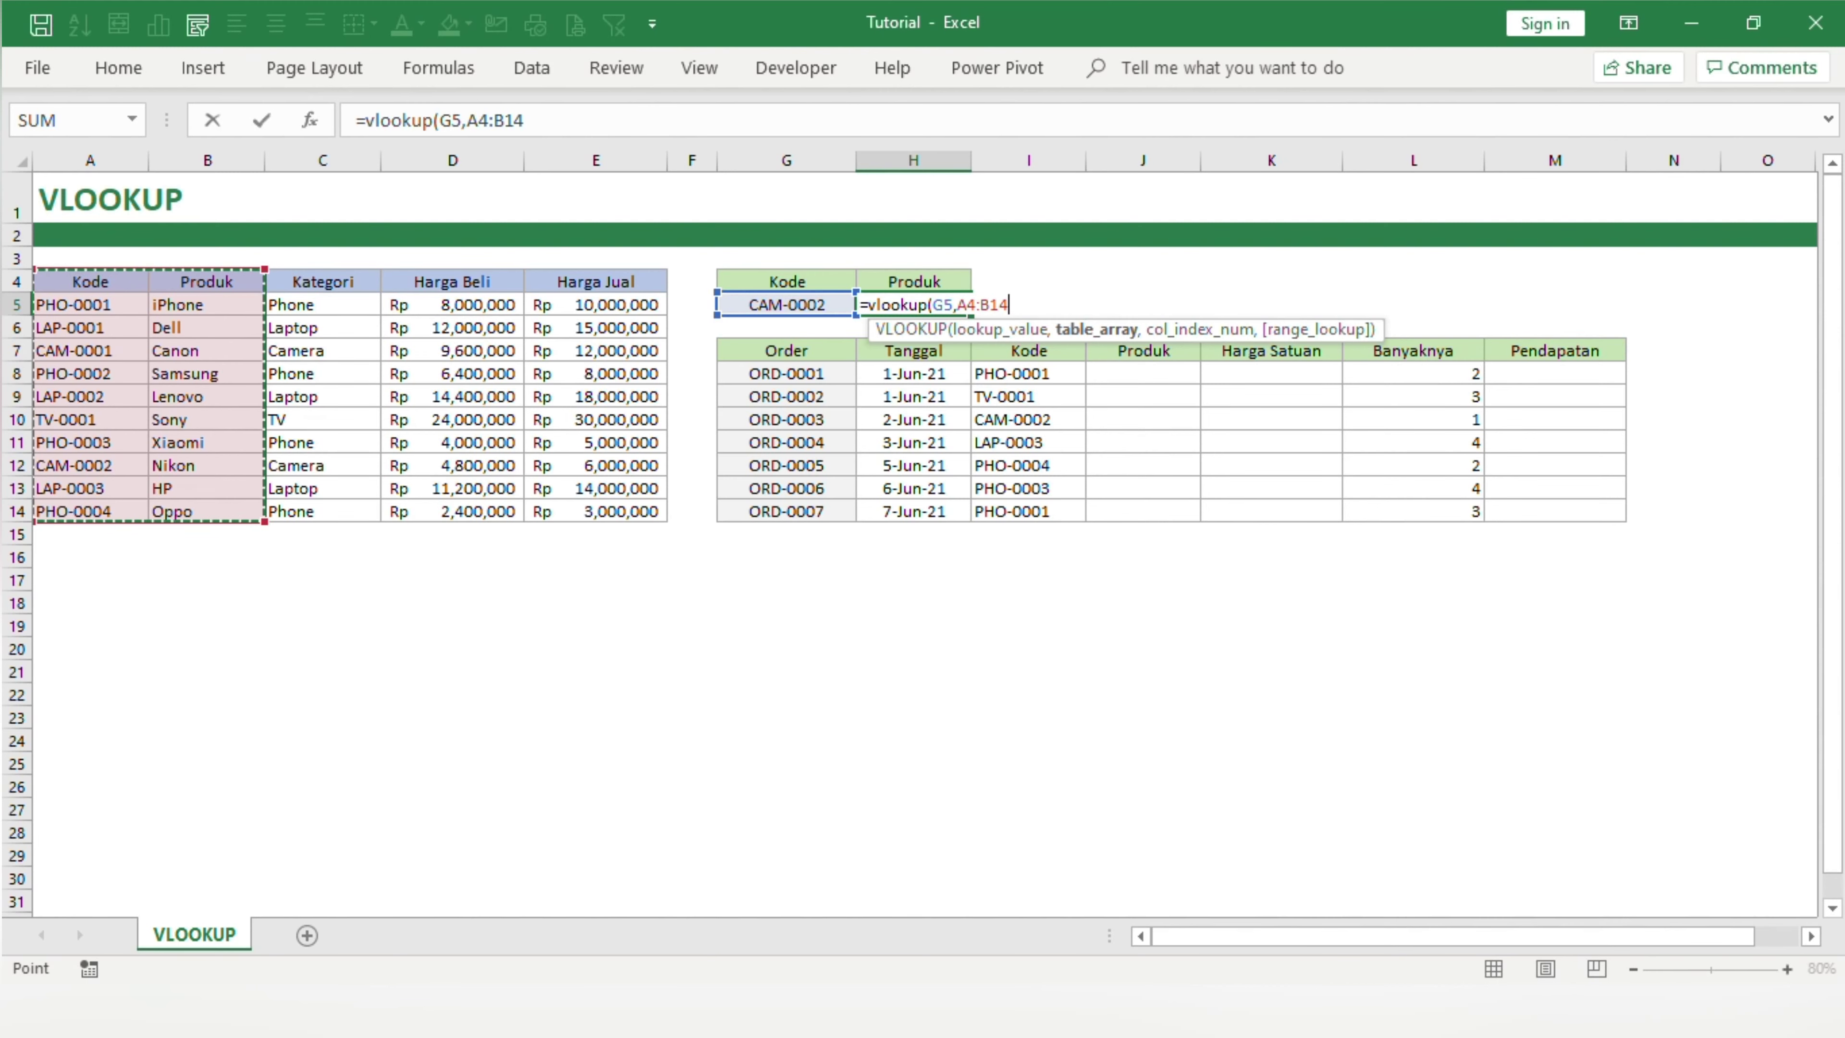
type(",")
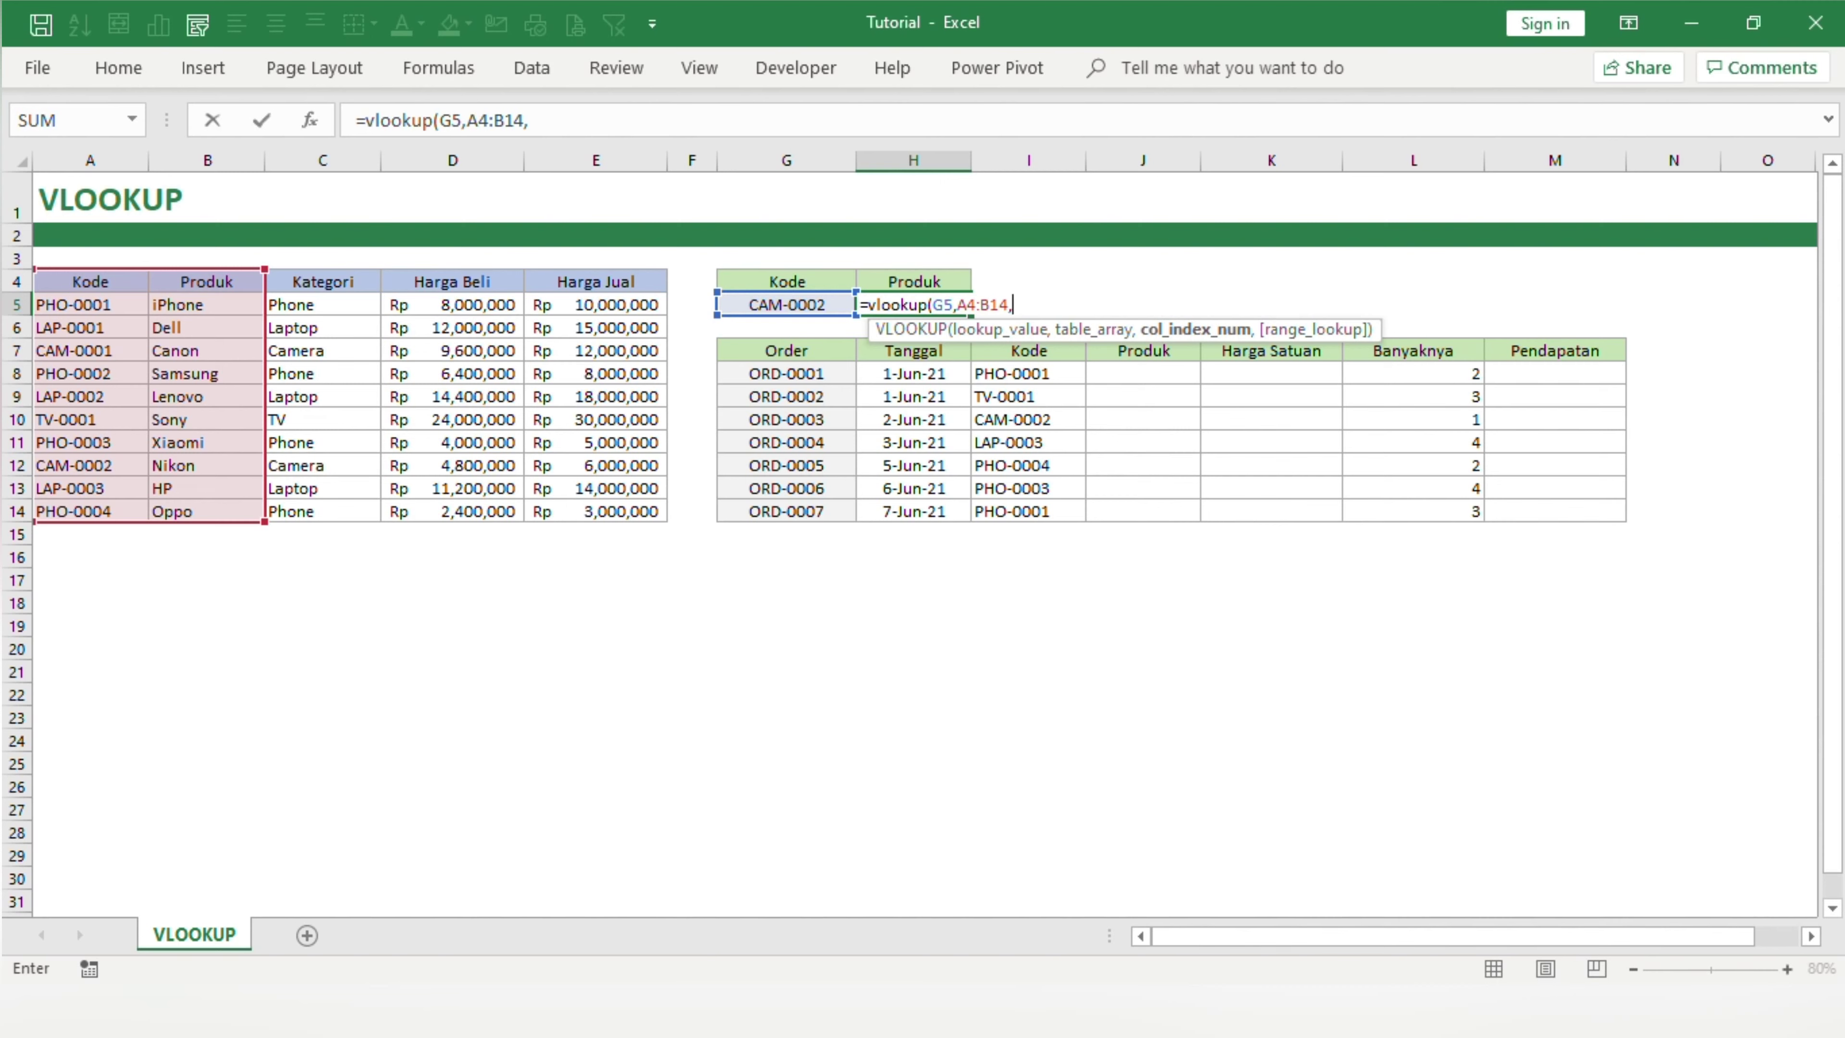
type("2,")
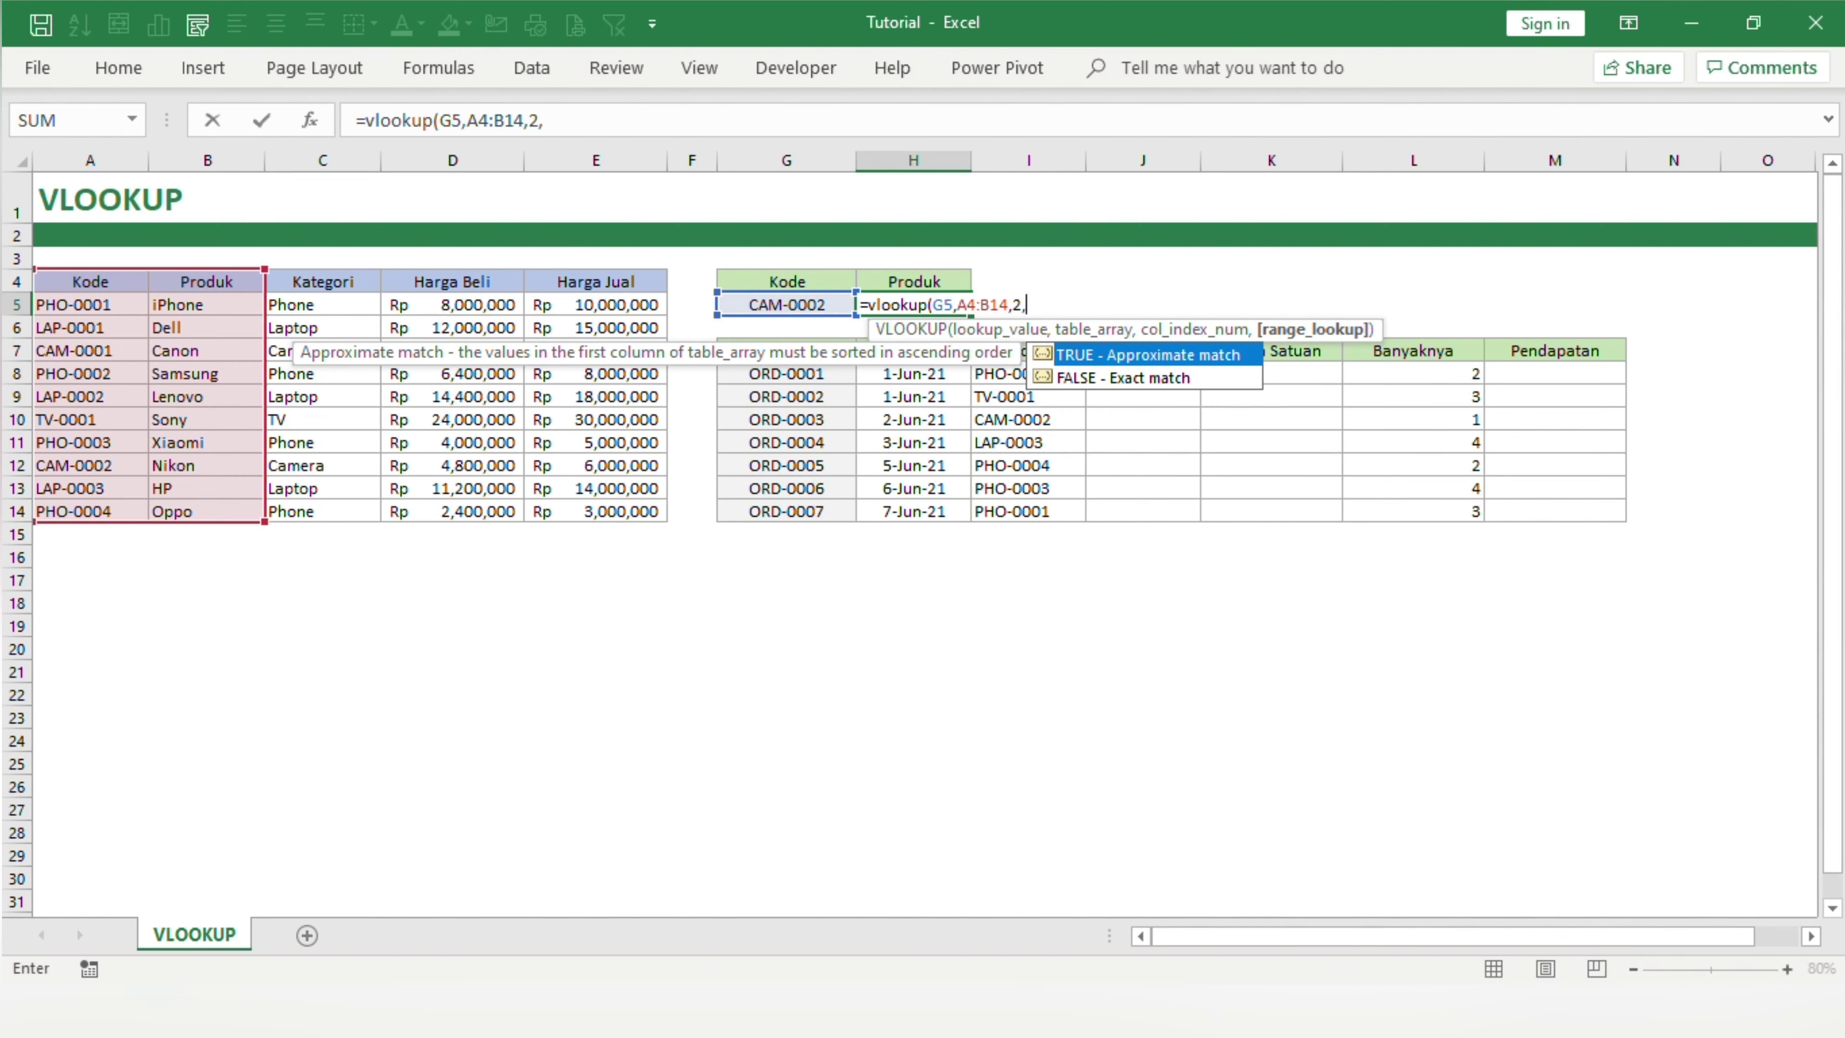
type("00")
key("BackSpace")
key("Escape")
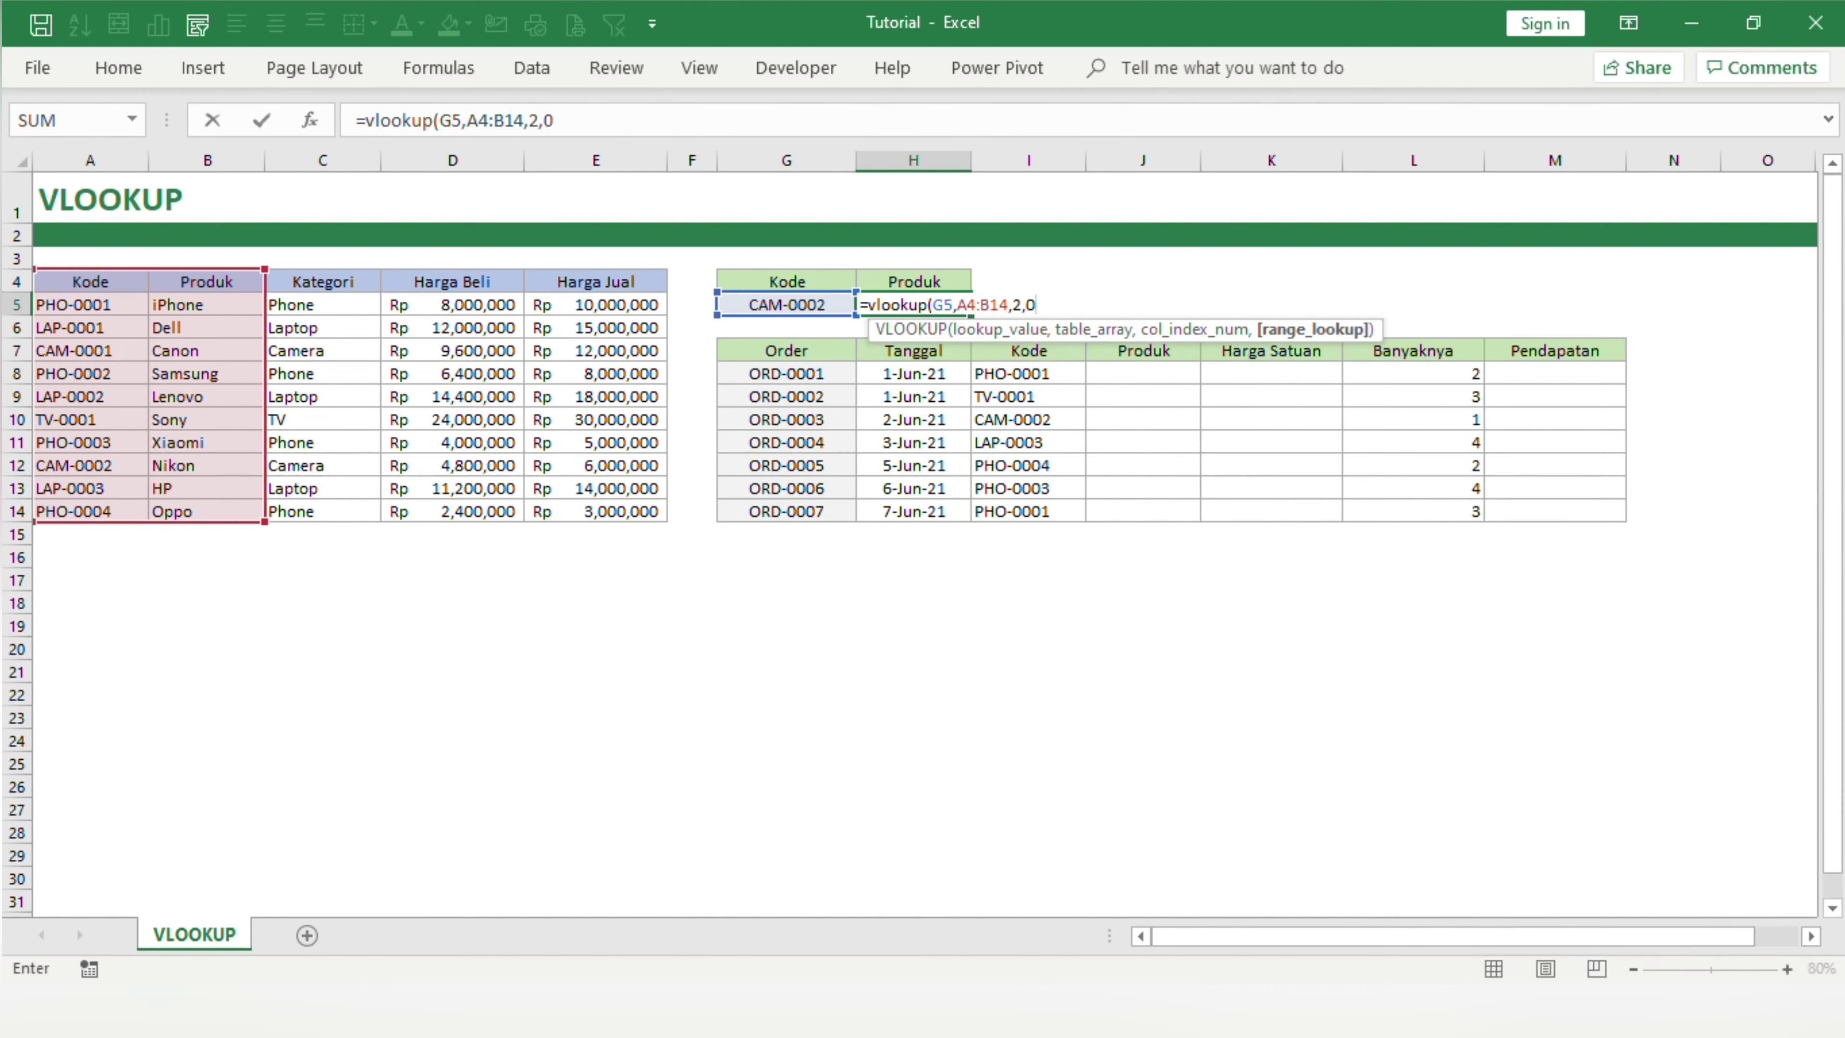
type(")")
key("Return")
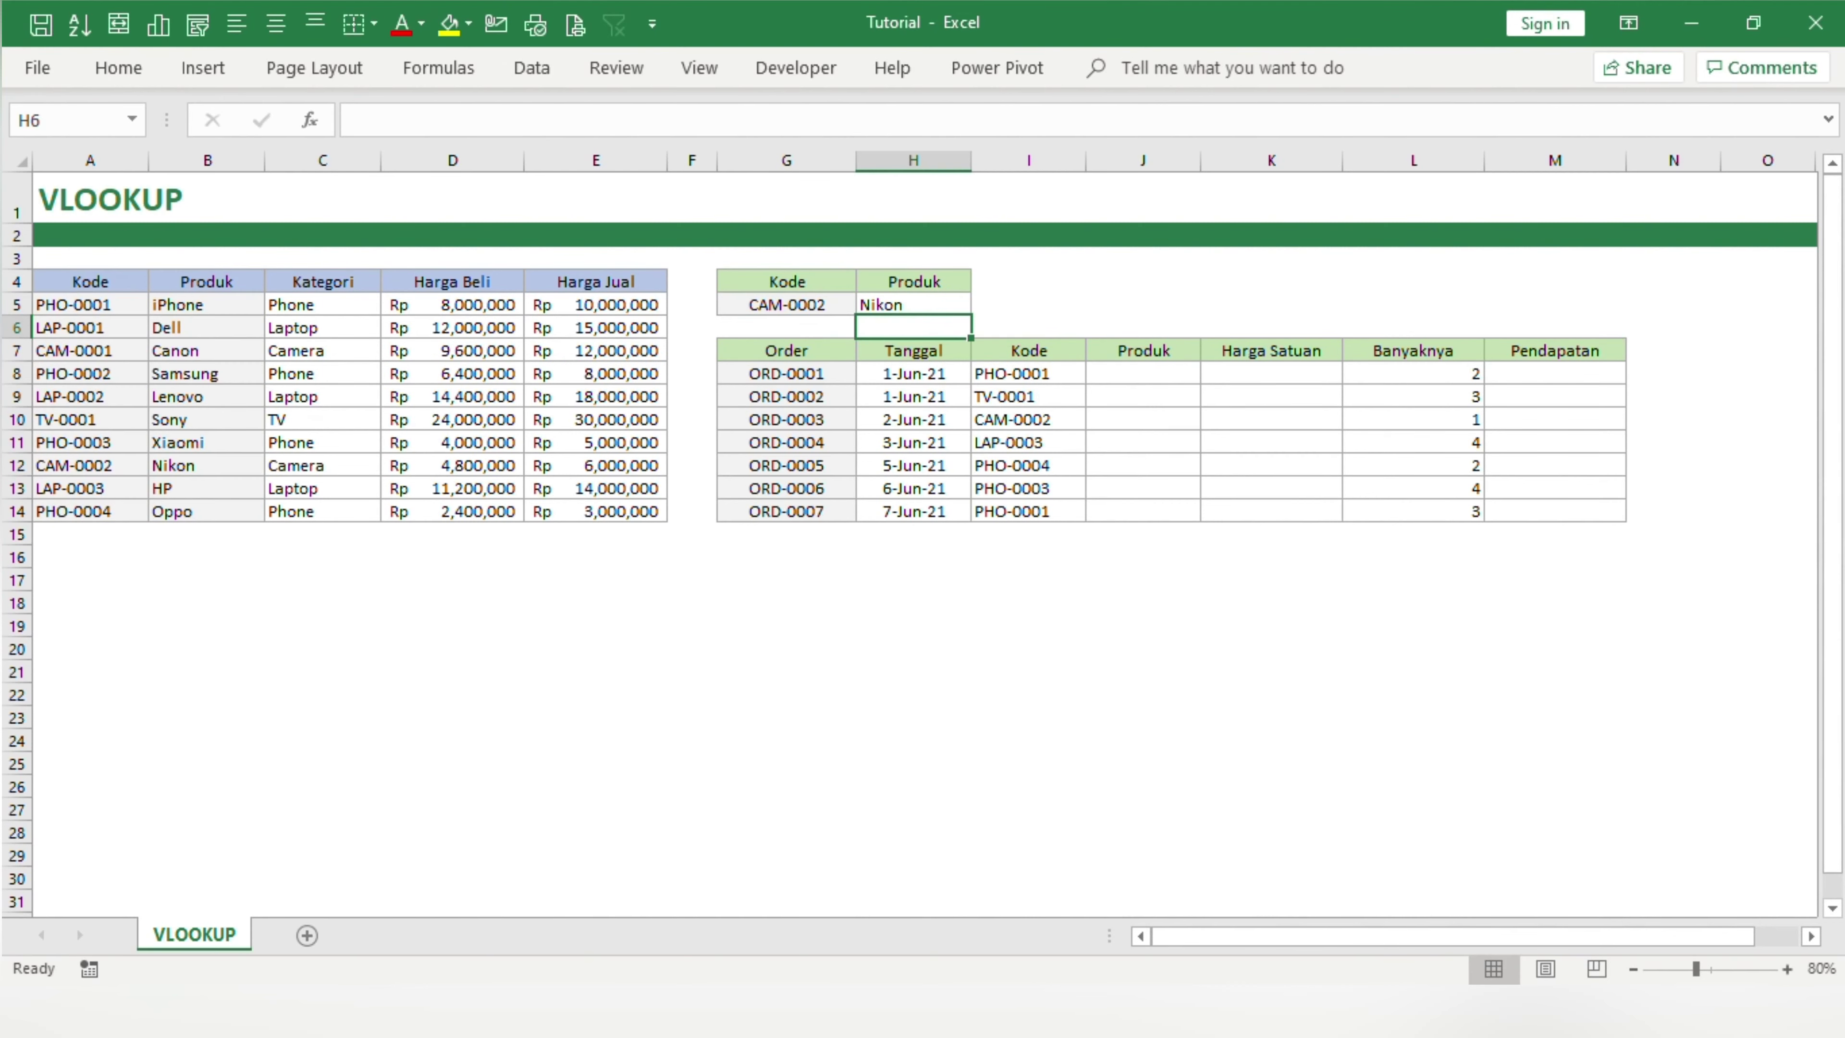
Check the H5 lookup result and its formula arguments against the CAM-0002 row of the product table
left_click(882, 302)
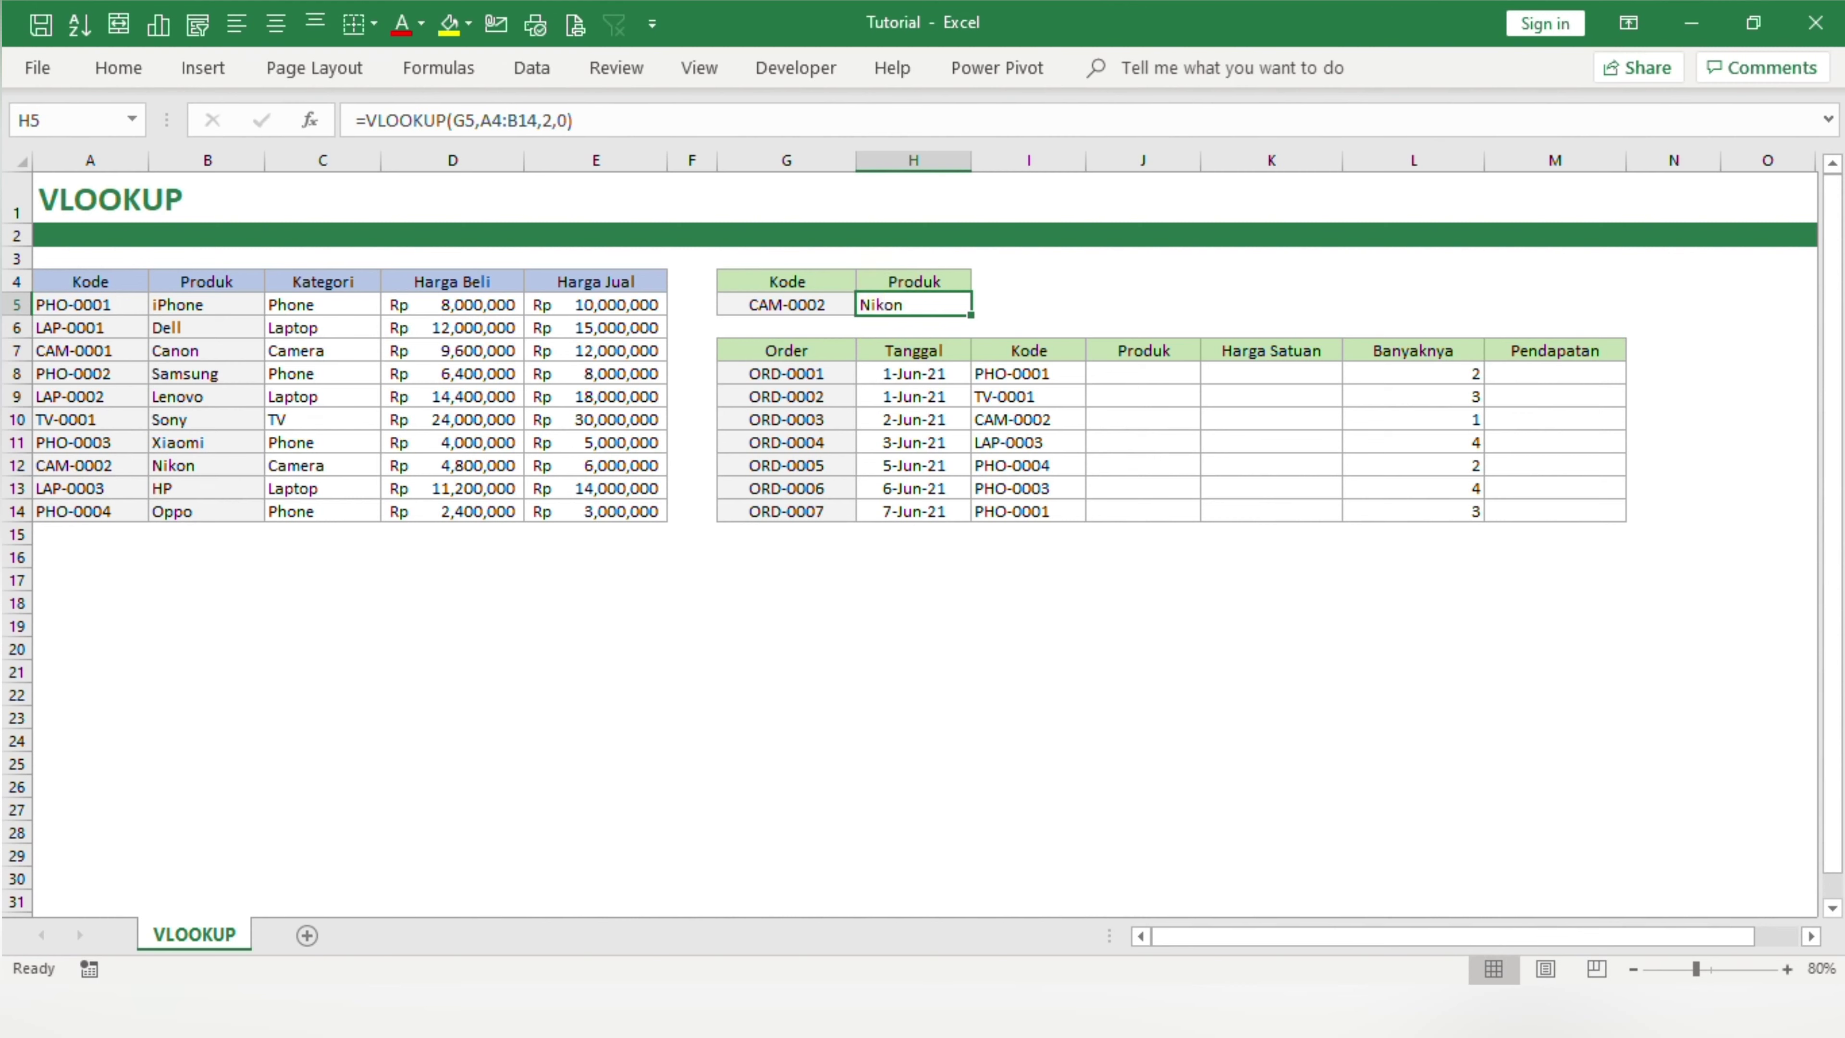
left_click_drag(76, 465, 172, 468)
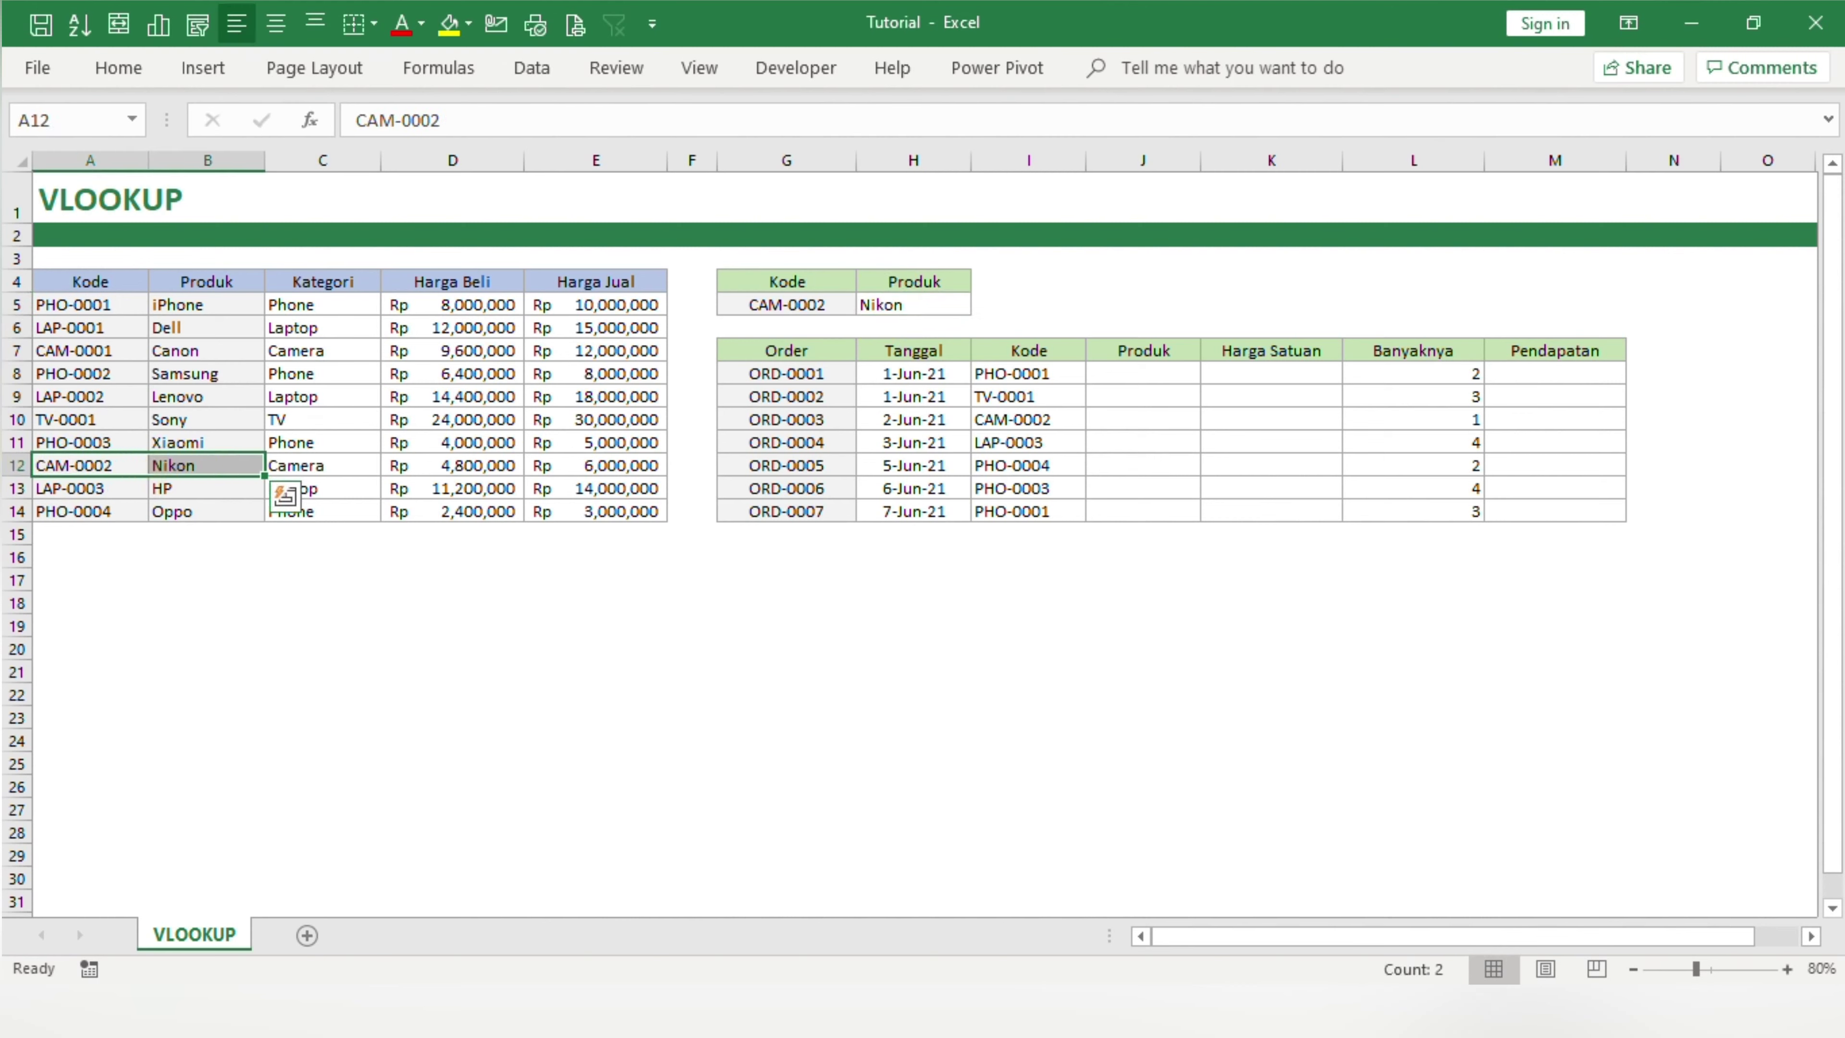
left_click(902, 305)
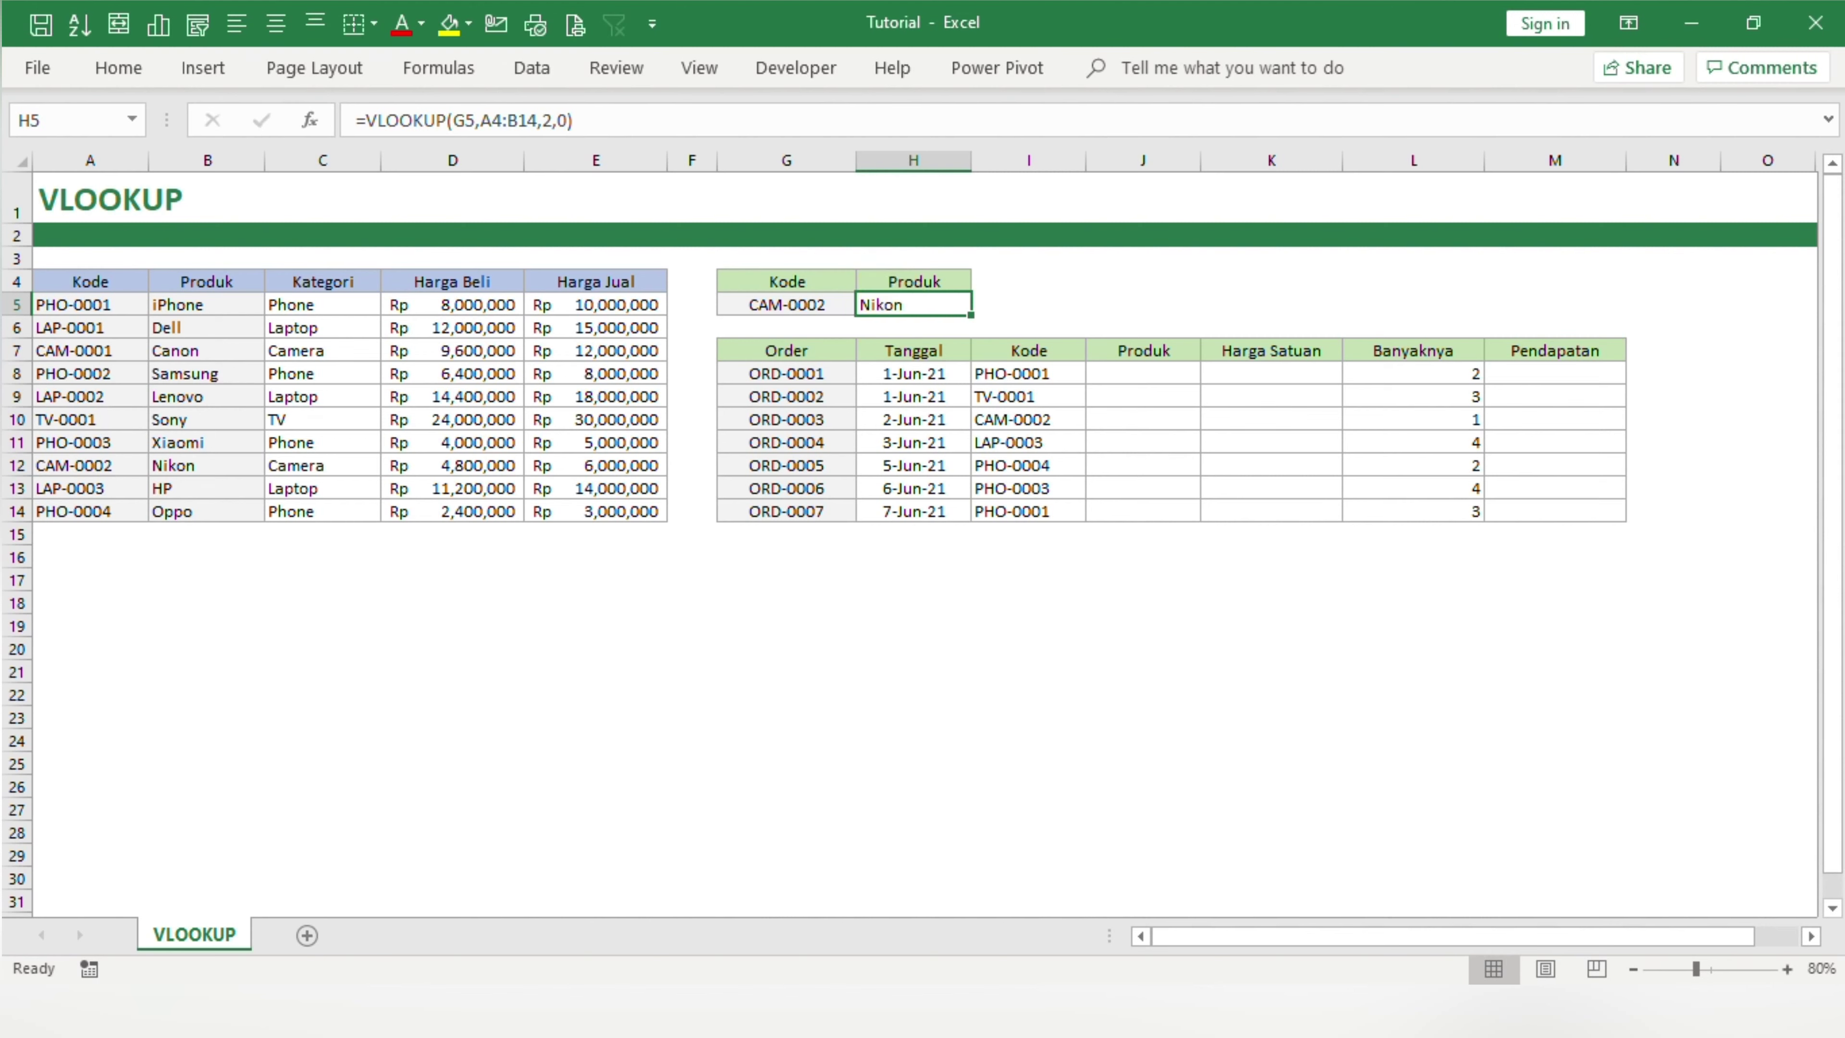
left_click(798, 304)
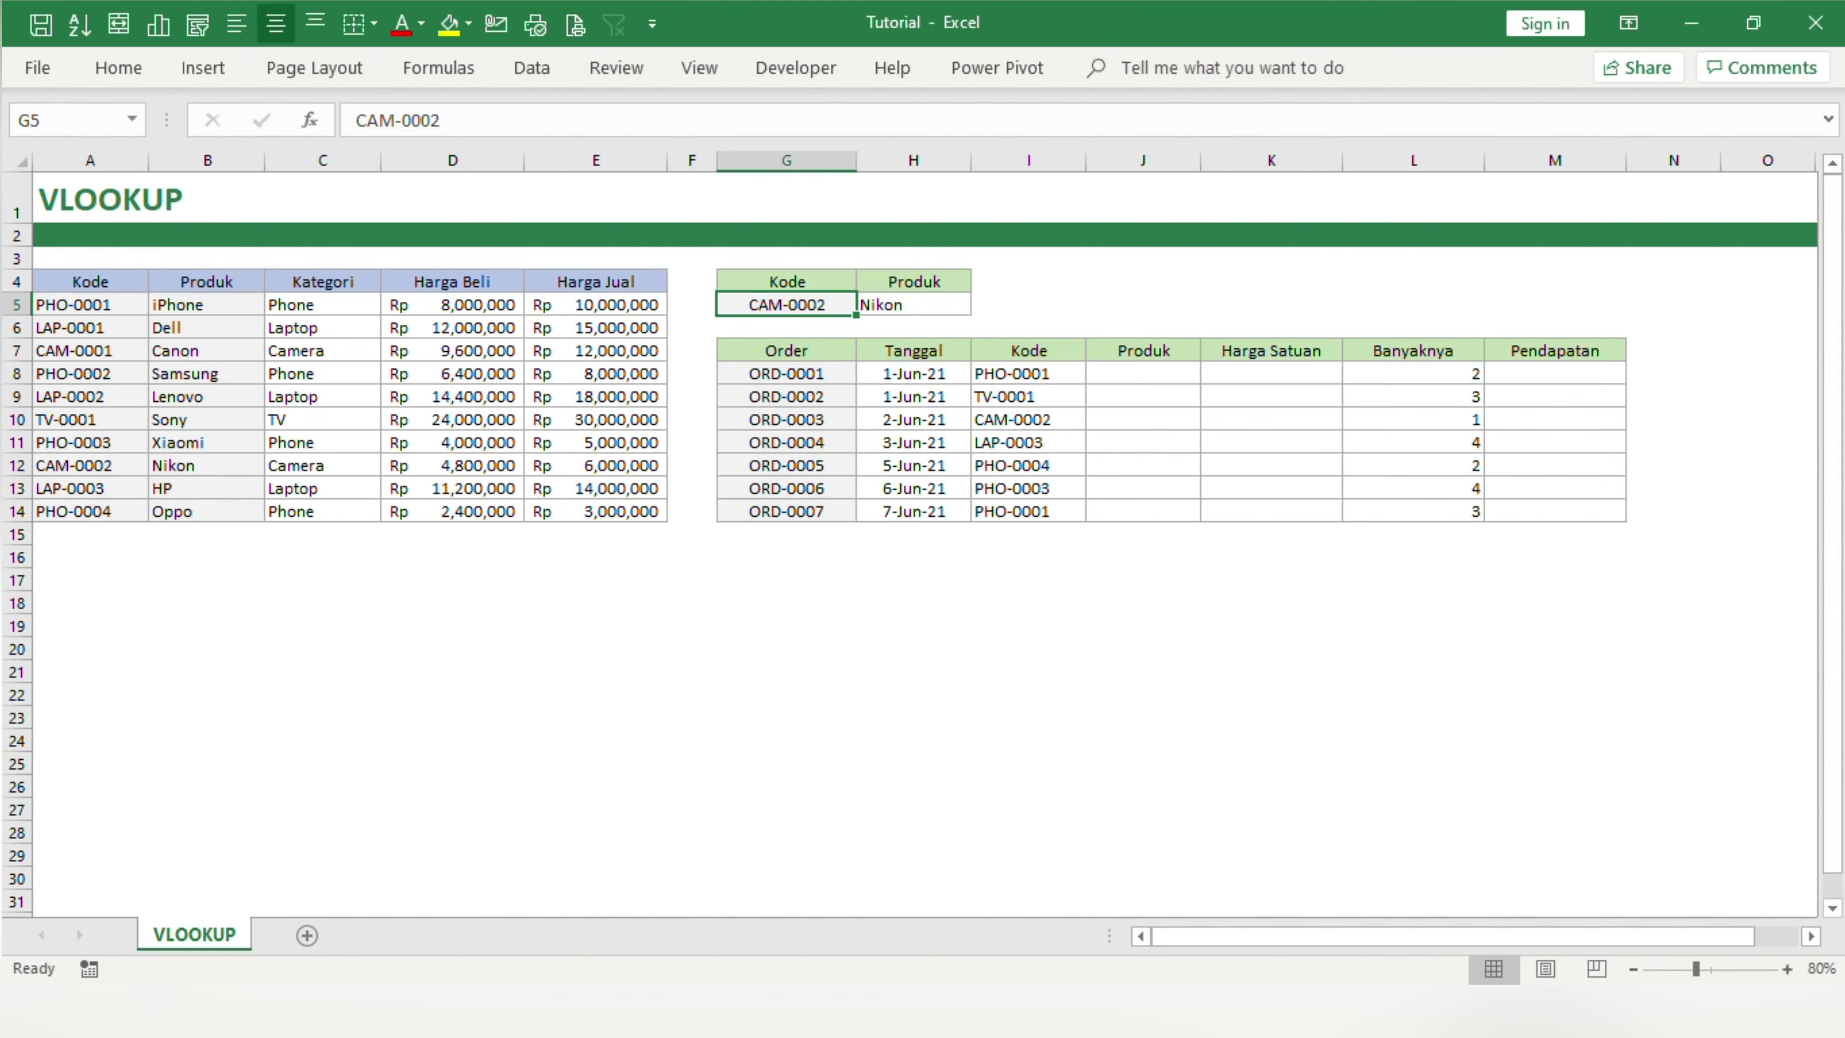
left_click(887, 305)
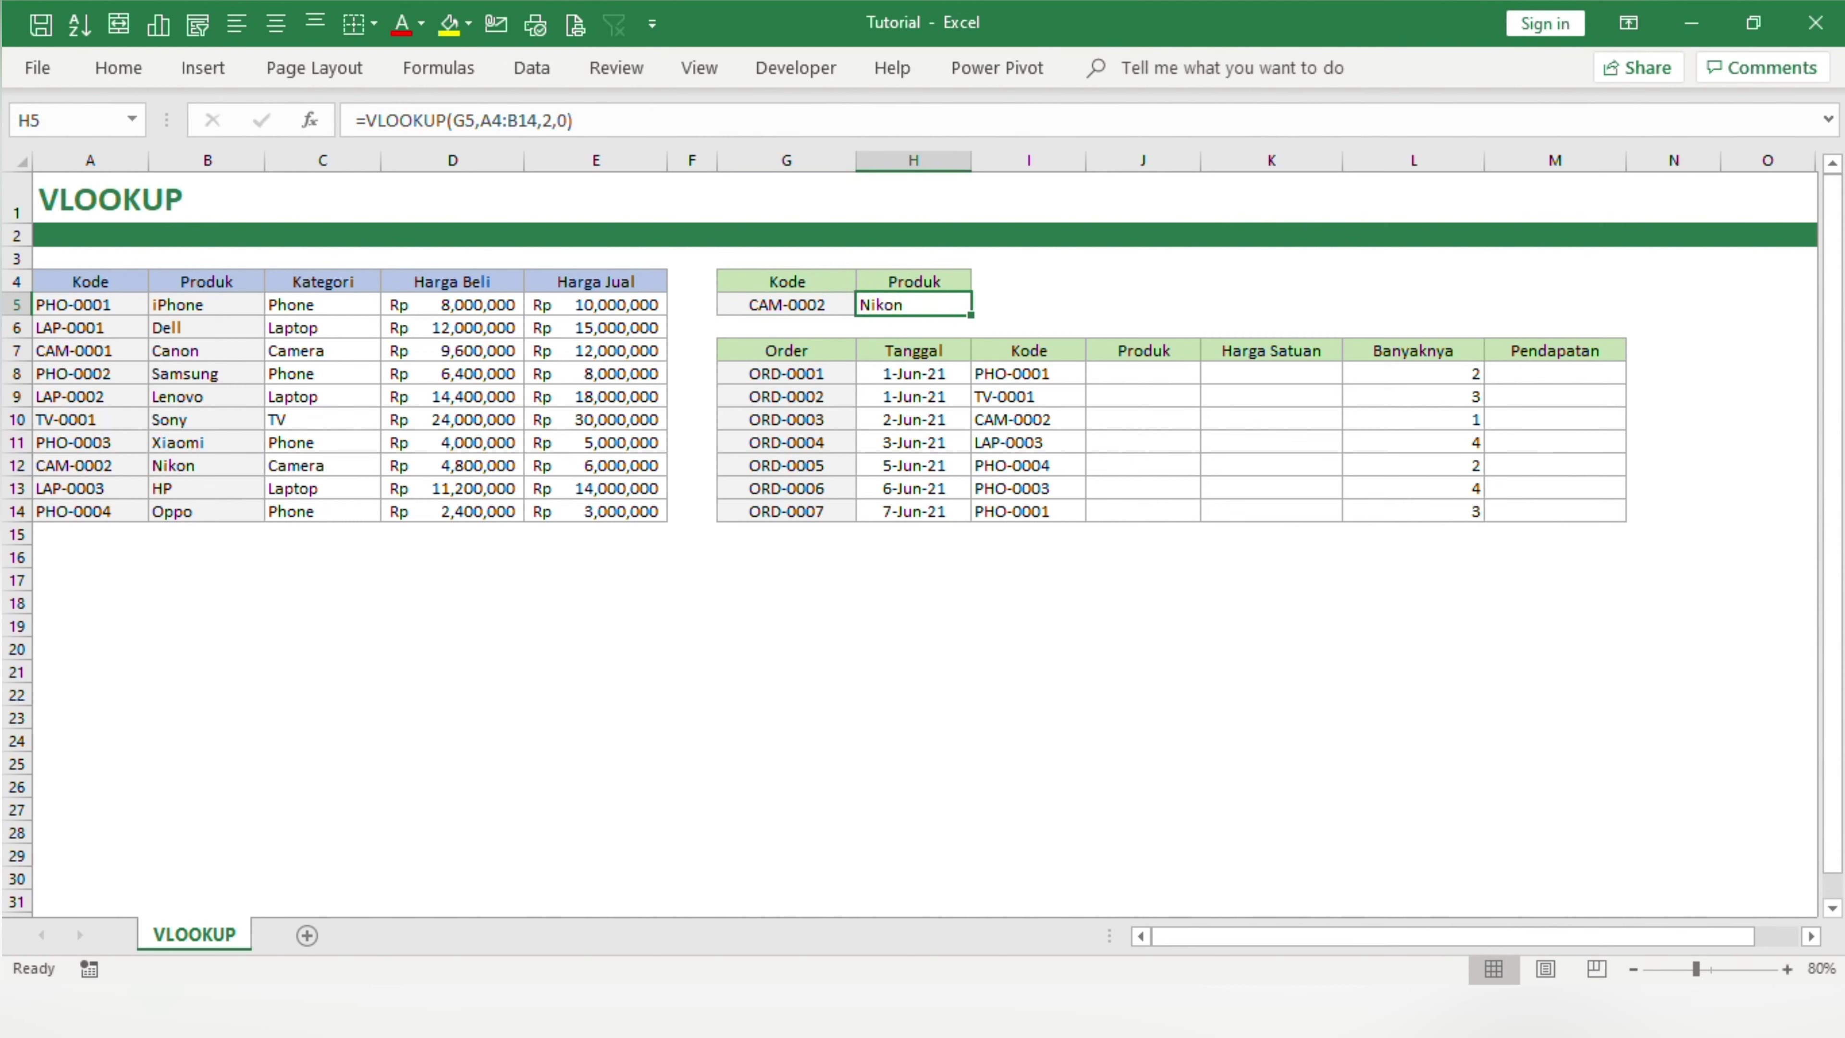
left_click(476, 120)
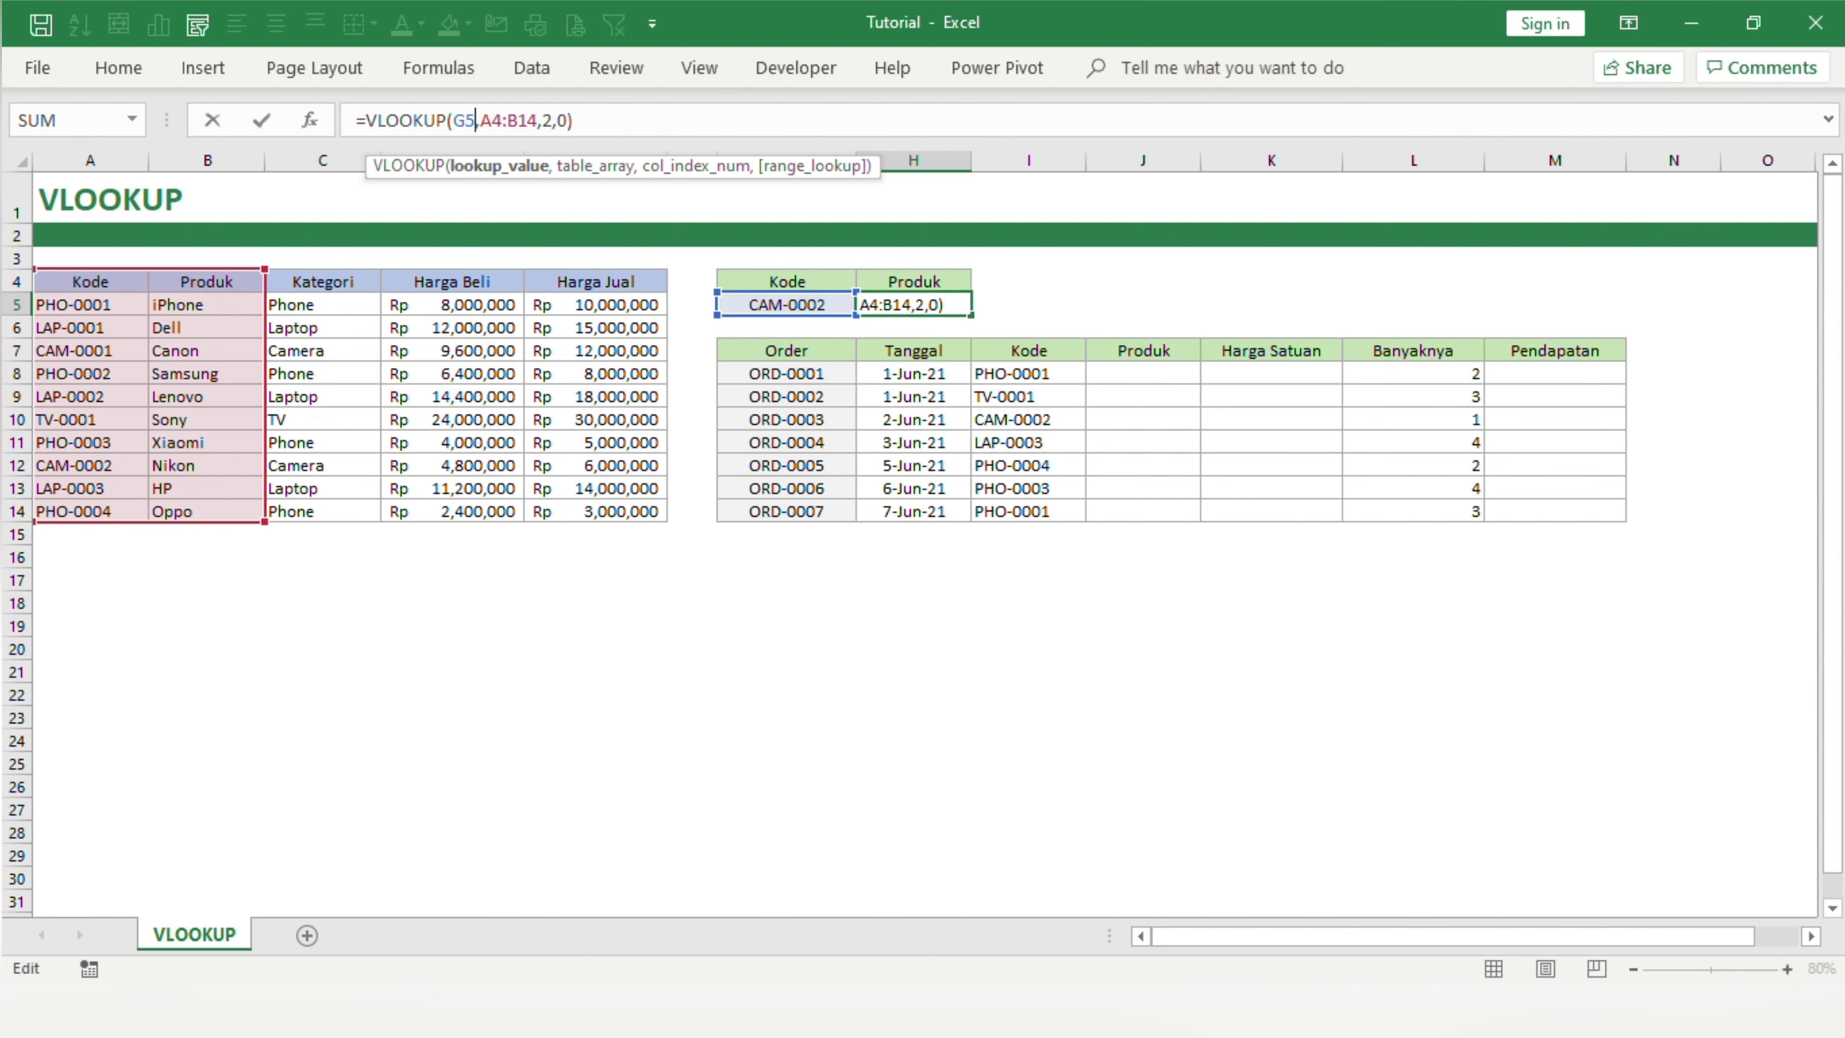
key("ctrl+Return")
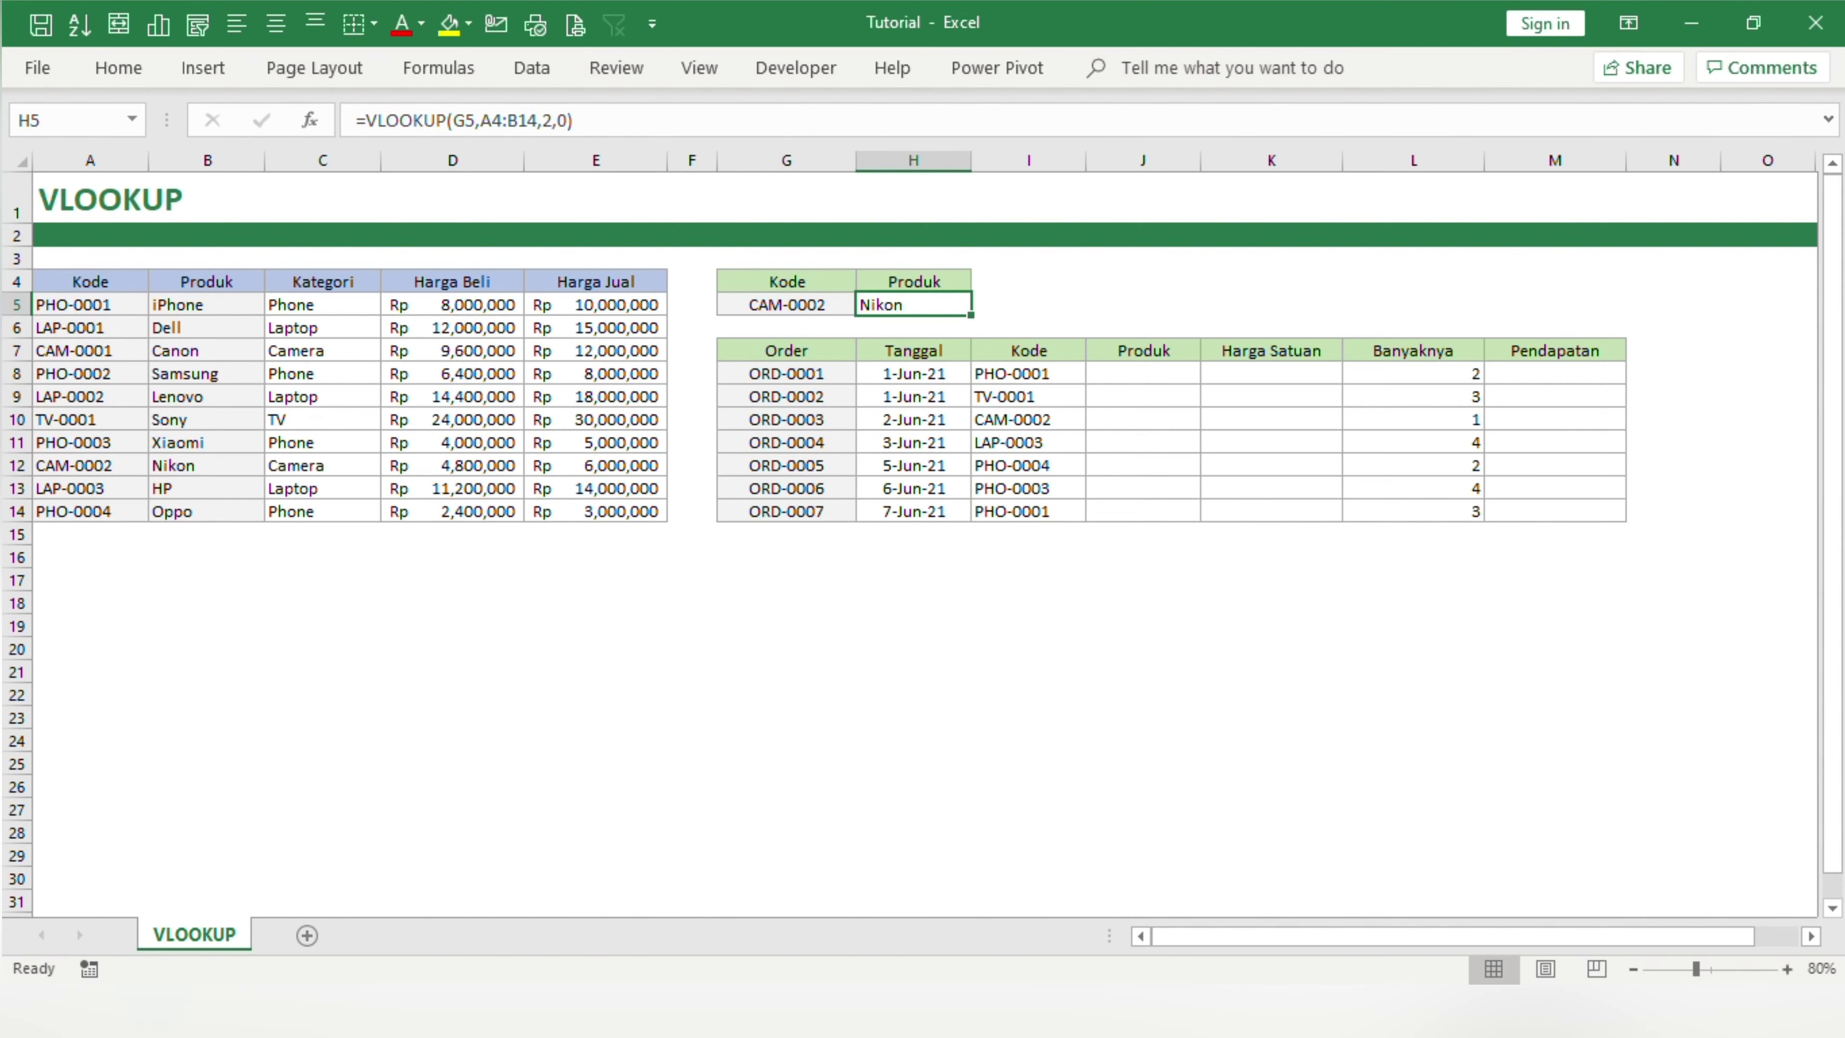
Examine the order table G7:M14, focusing on its Kode, Produk, Harga Satuan and Pendapatan columns
left_click_drag(786, 350, 1500, 502)
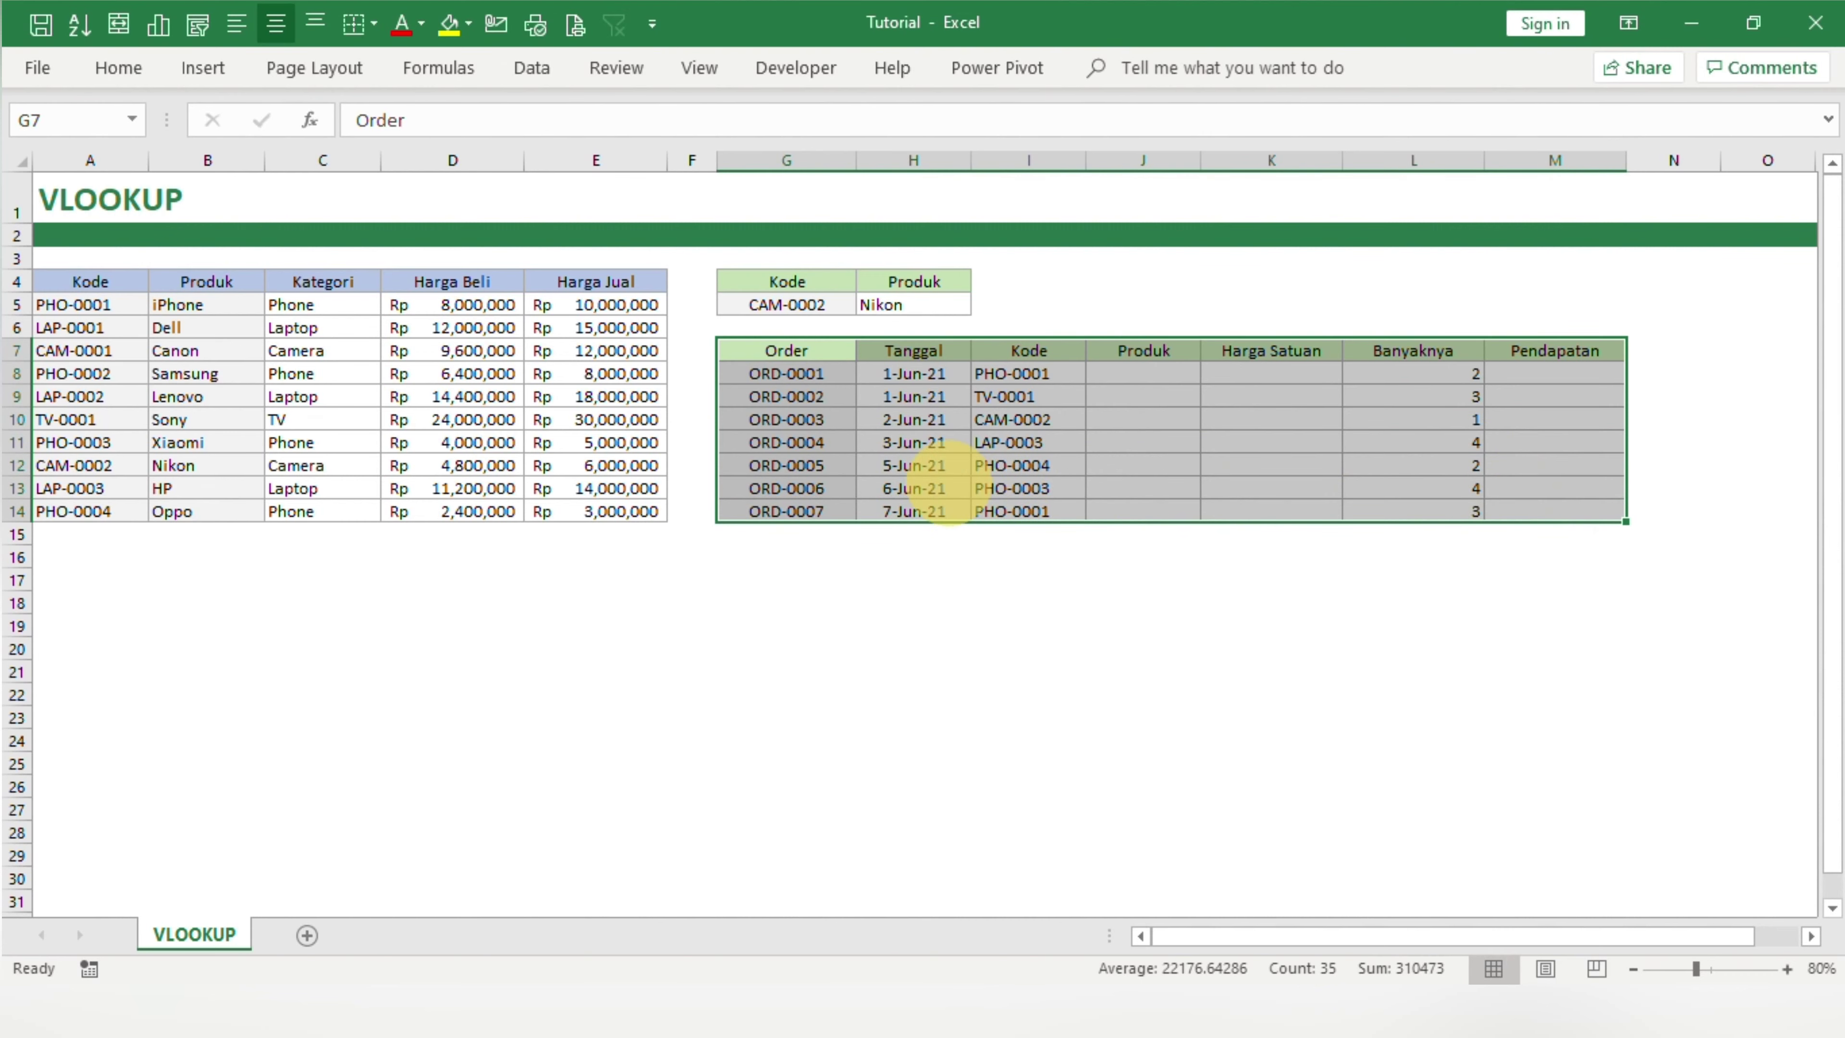
left_click(1037, 375)
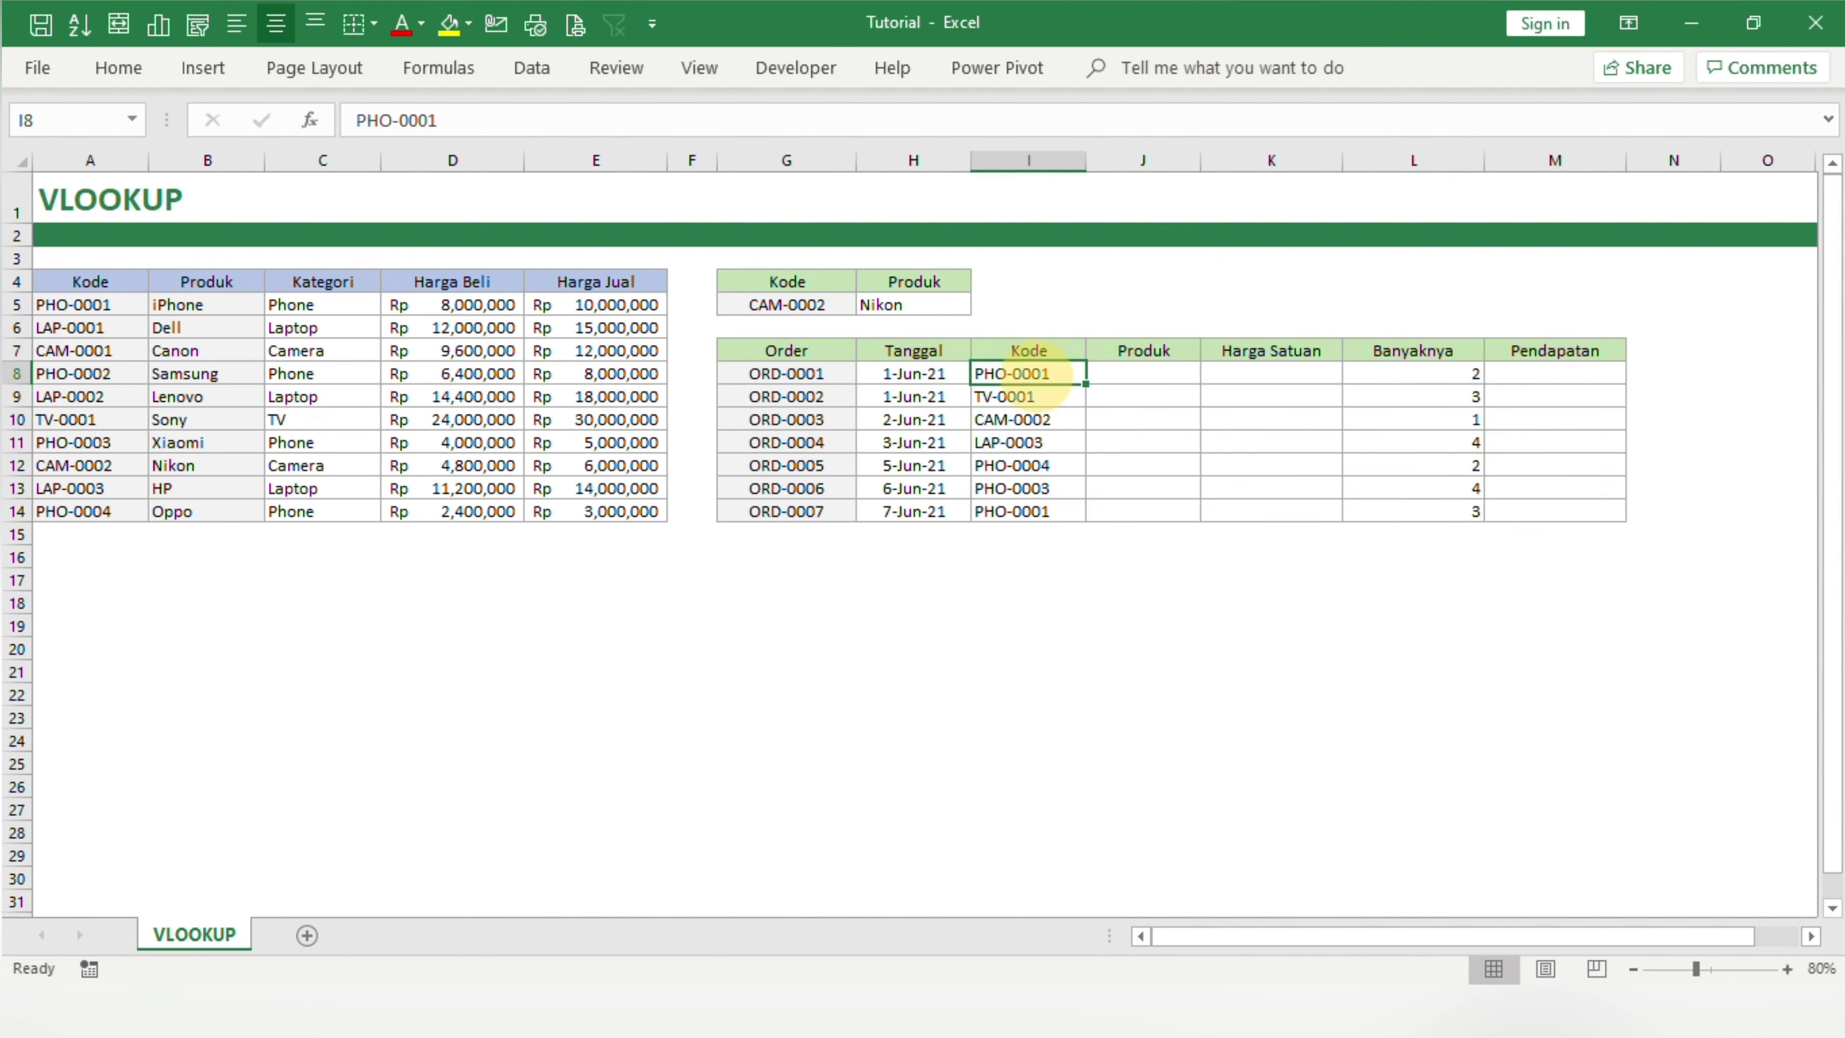
left_click_drag(1036, 375, 1050, 509)
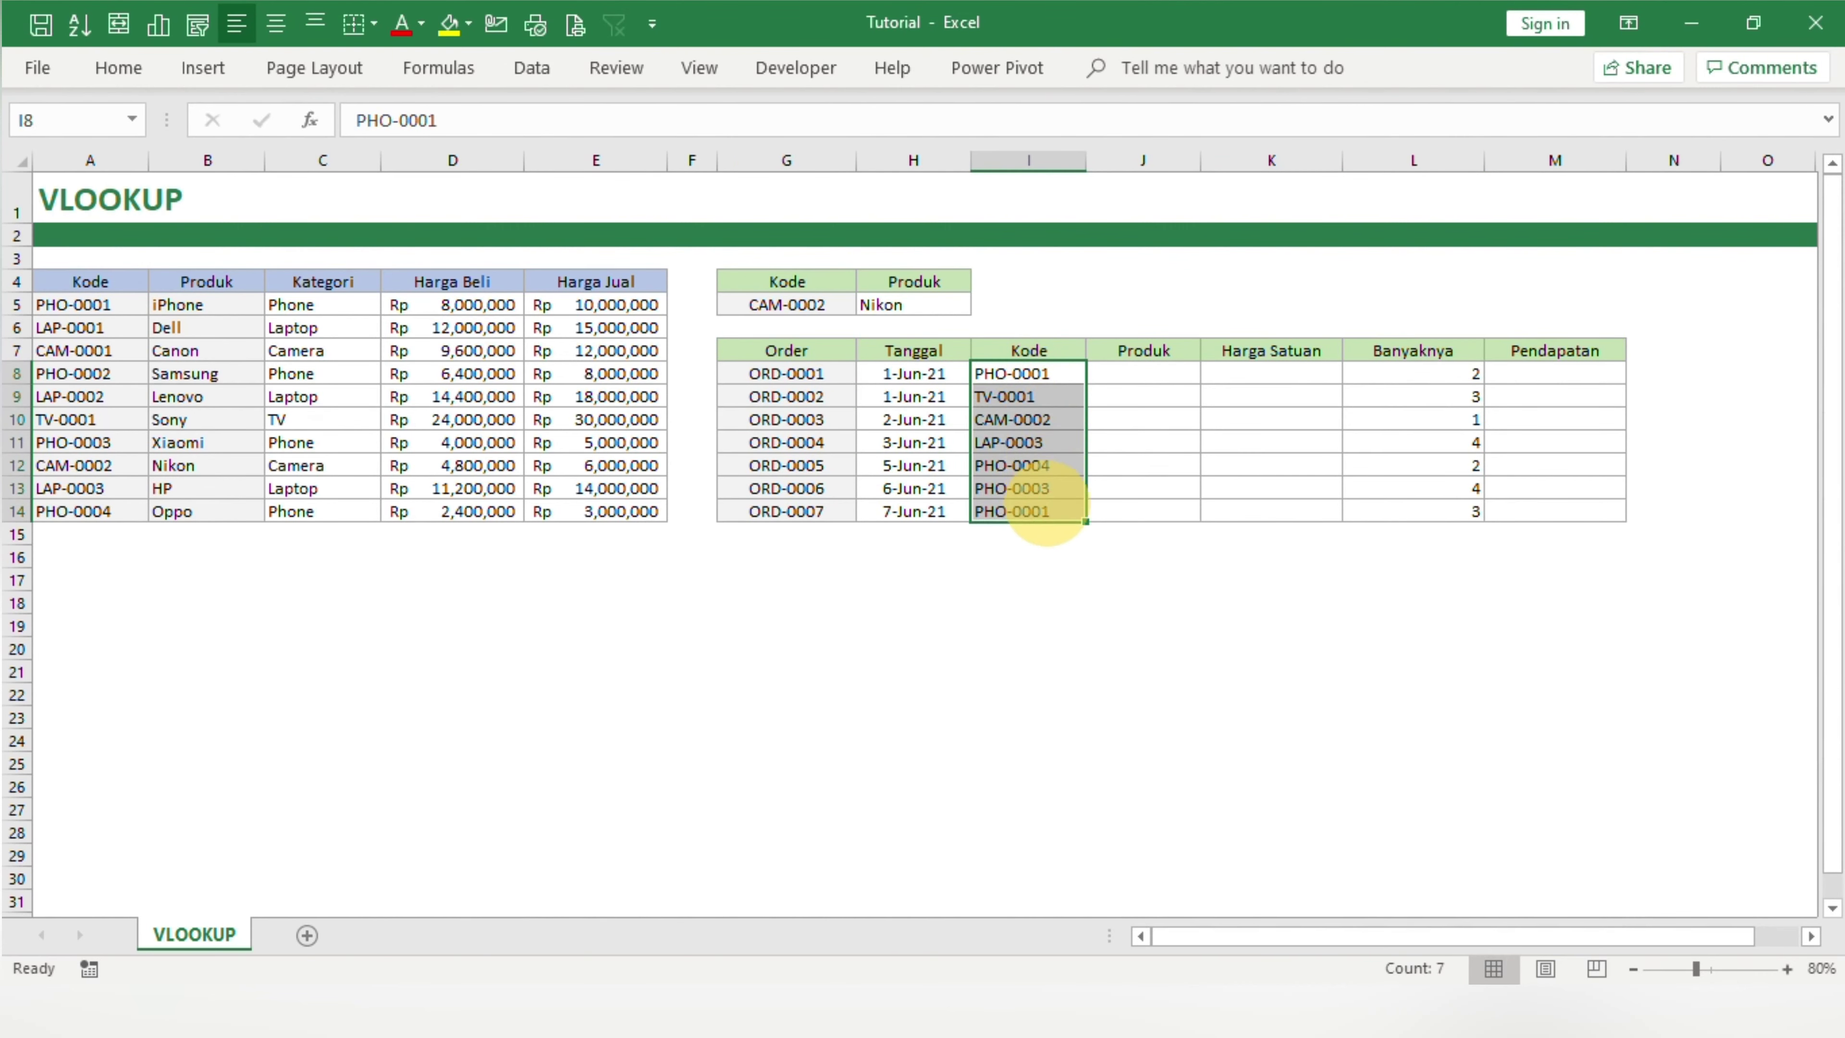
left_click_drag(1142, 373, 1154, 515)
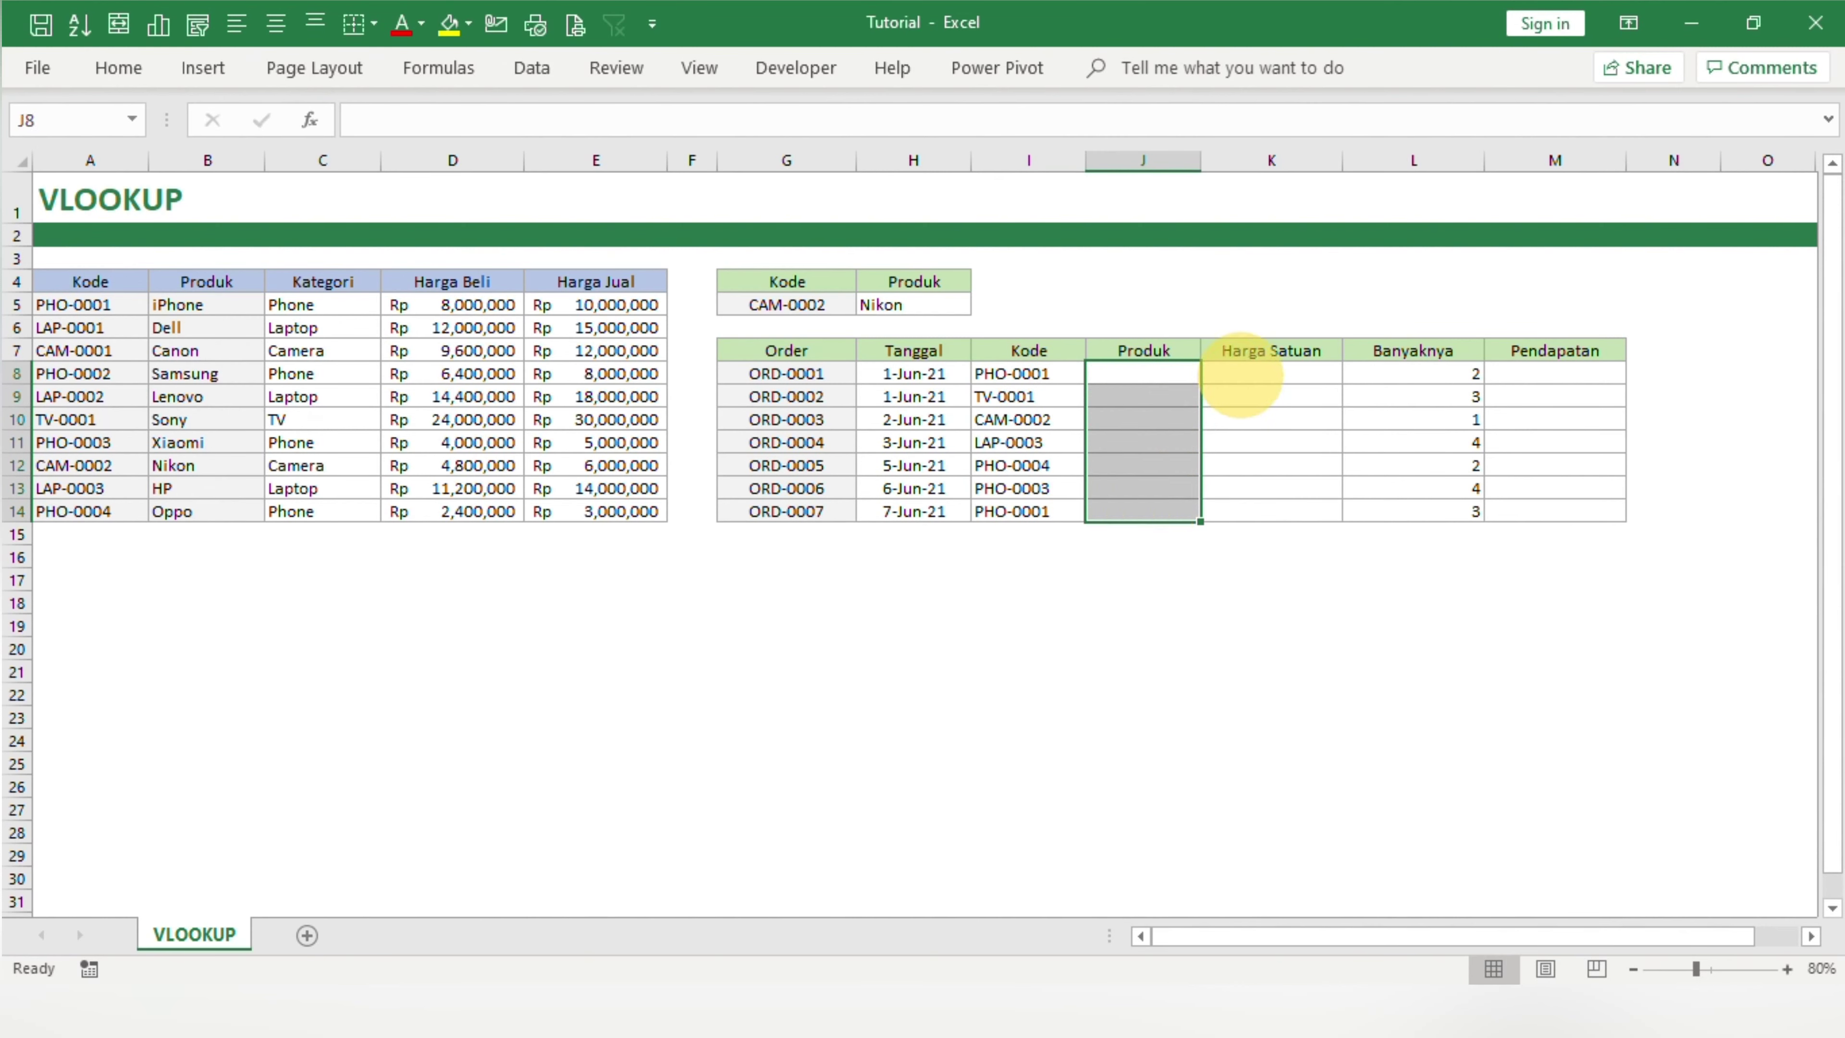
left_click_drag(1218, 372, 1244, 518)
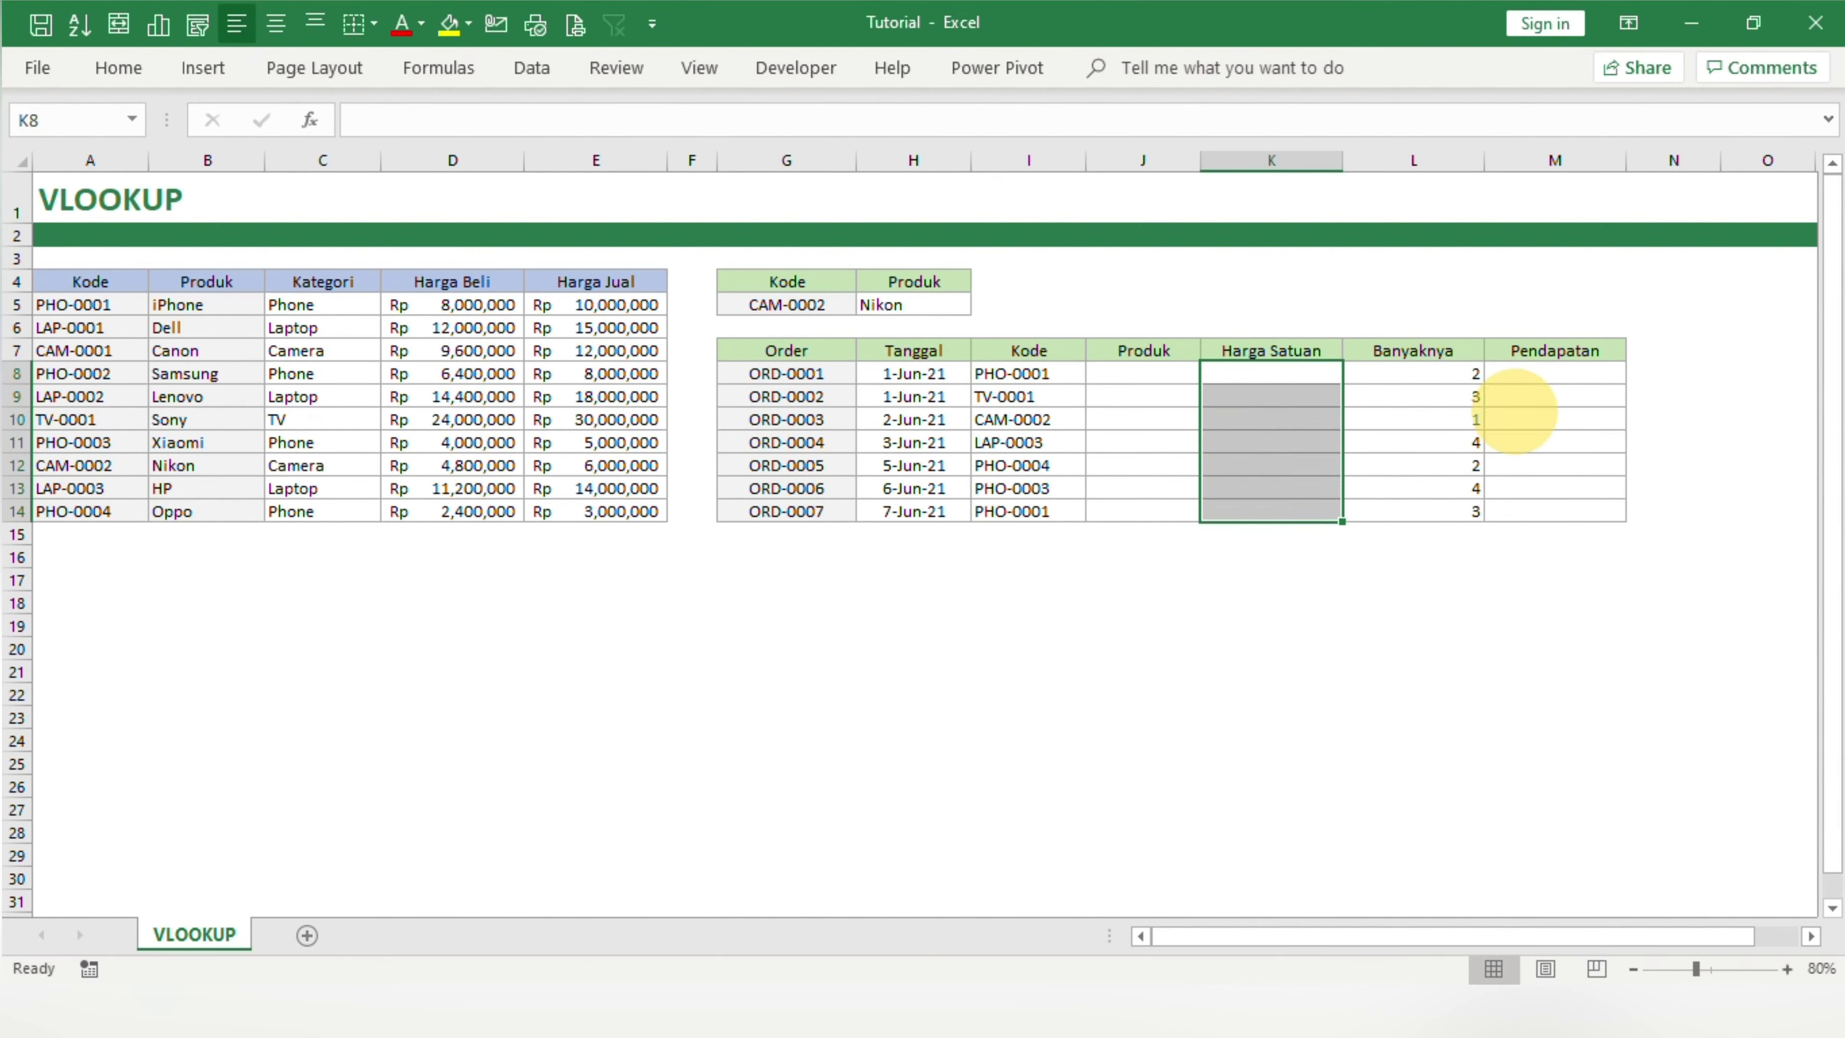
left_click(1525, 372)
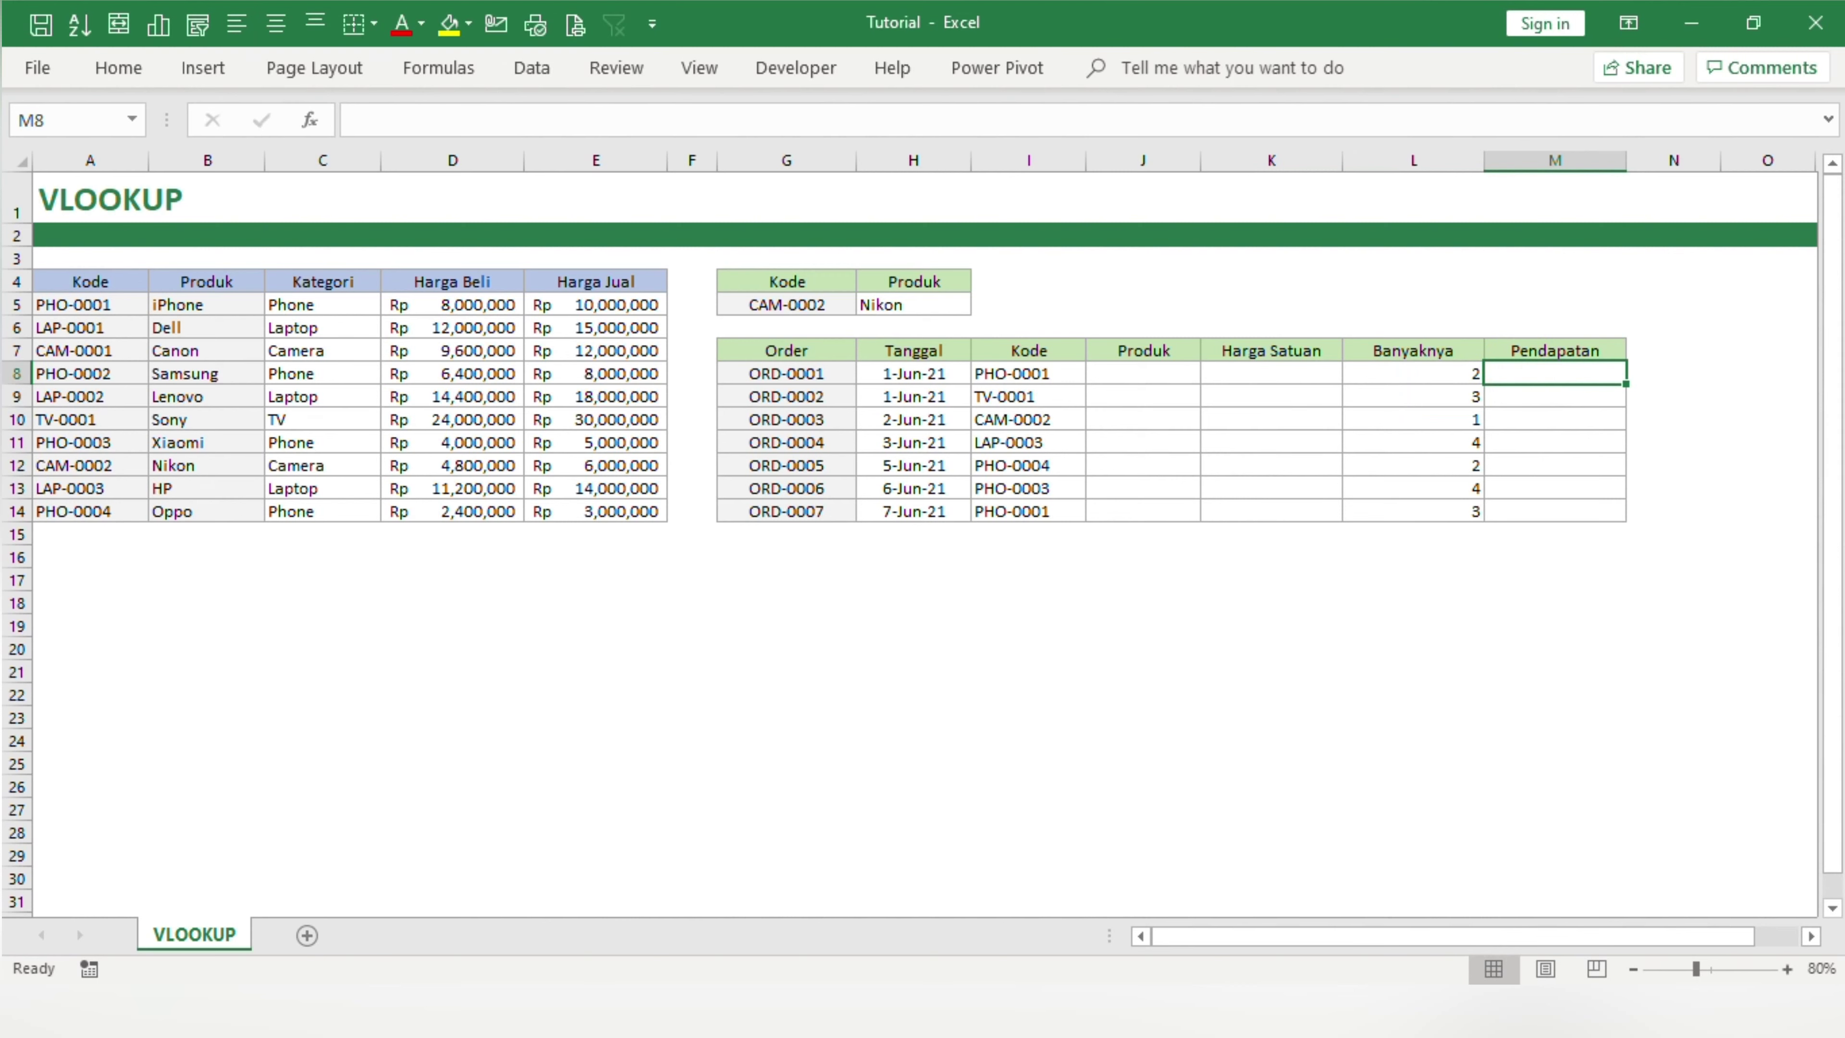
left_click_drag(1124, 371, 1122, 516)
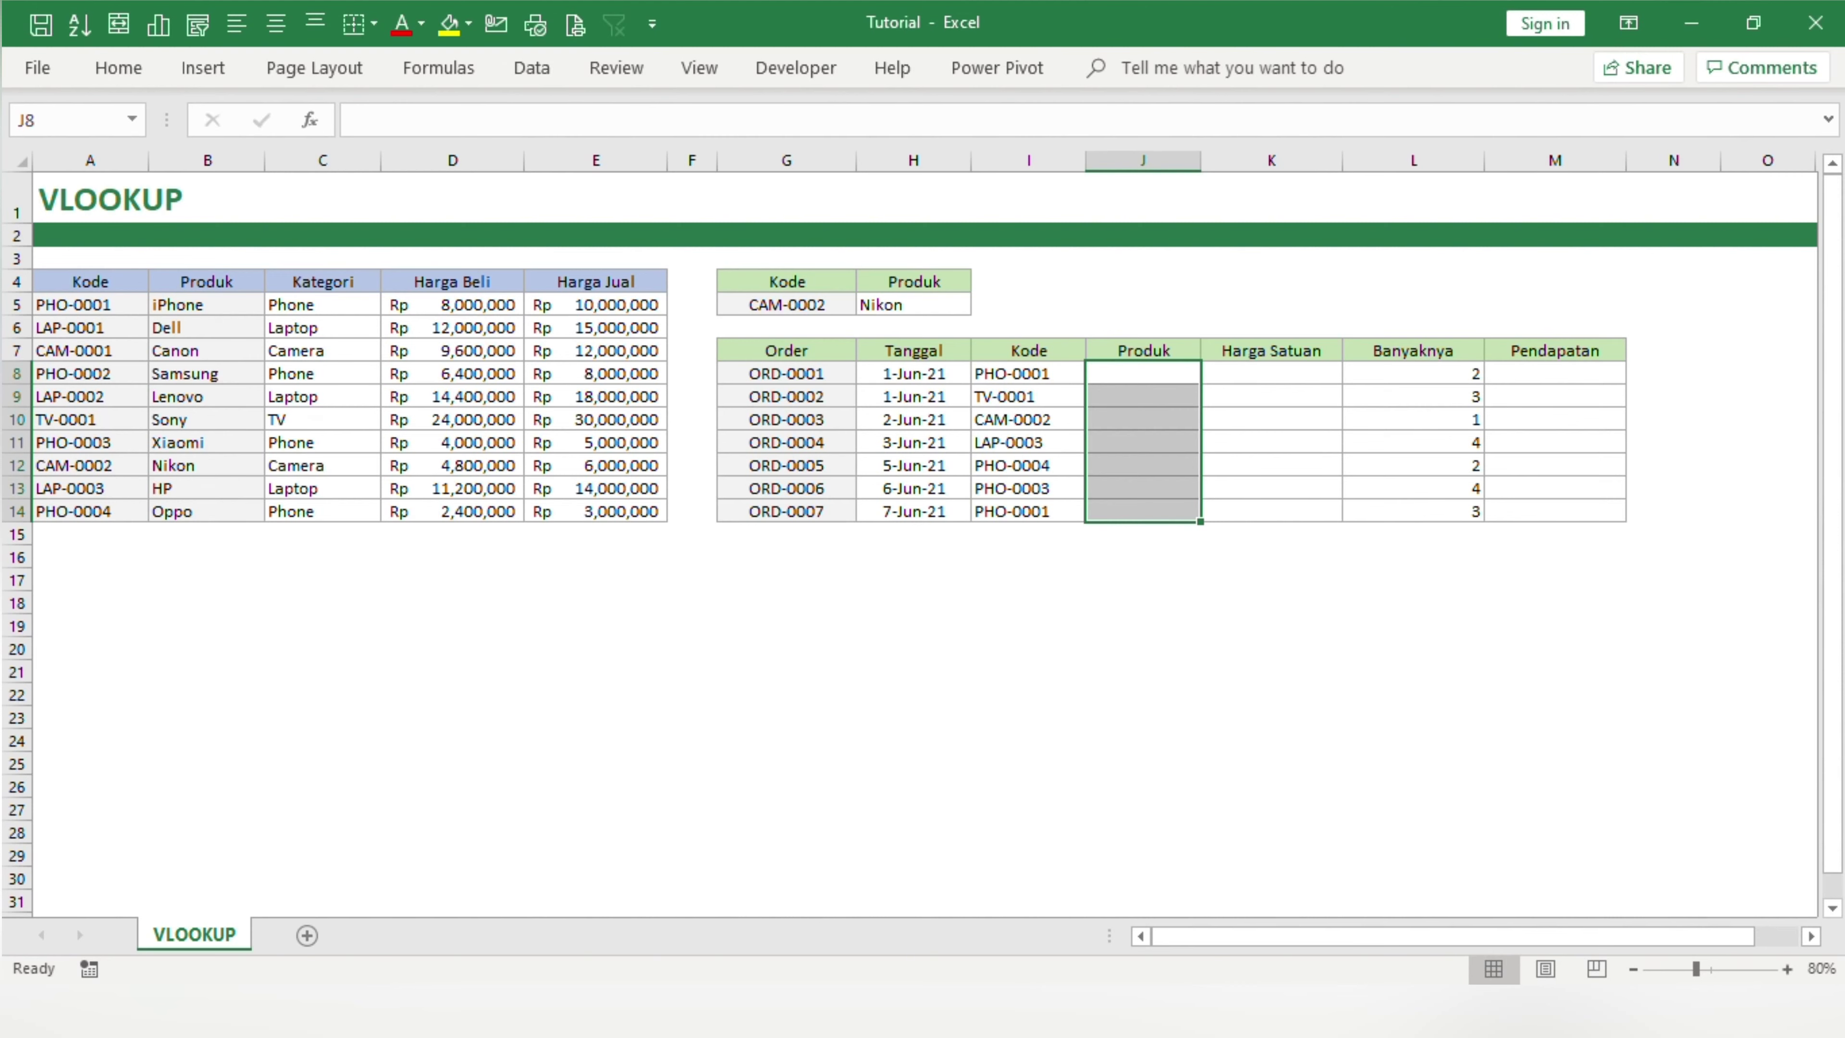
left_click(1133, 372)
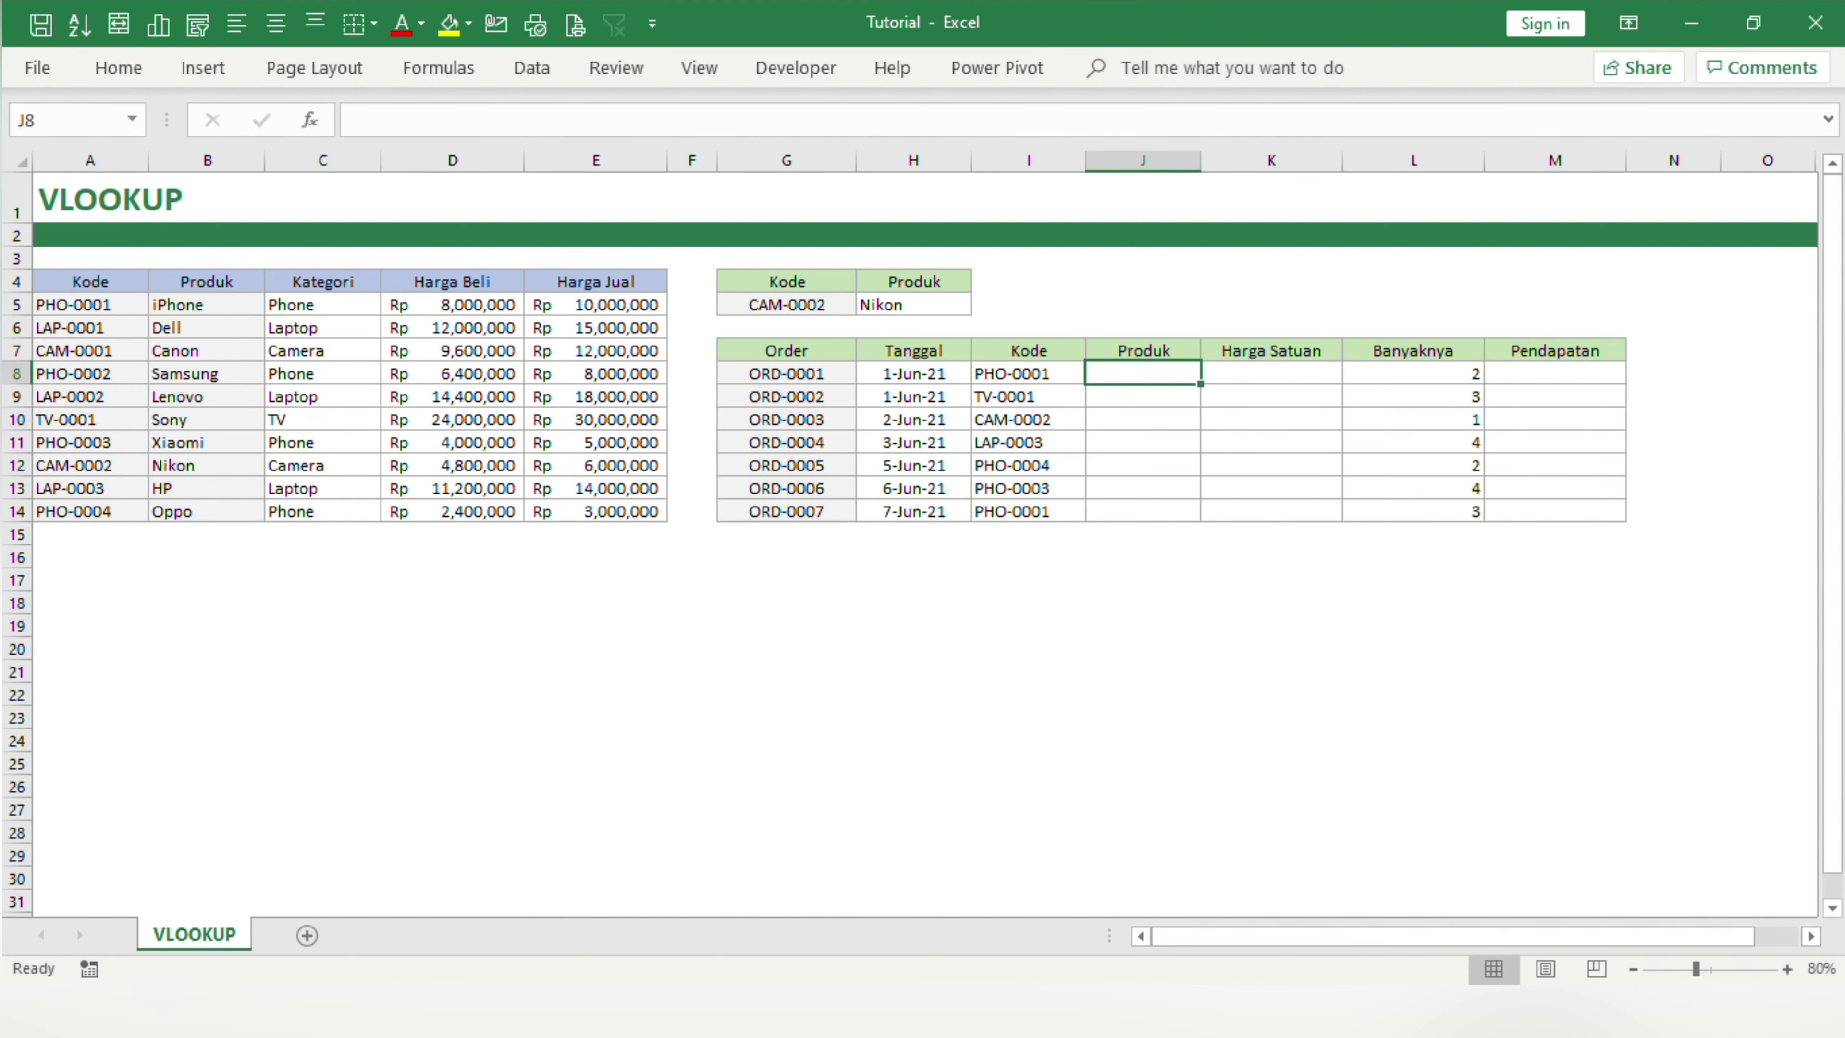
Compare the product table's Produk and Harga Jual columns with the order table's Produk and Harga Satuan columns
left_click_drag(79, 281, 613, 510)
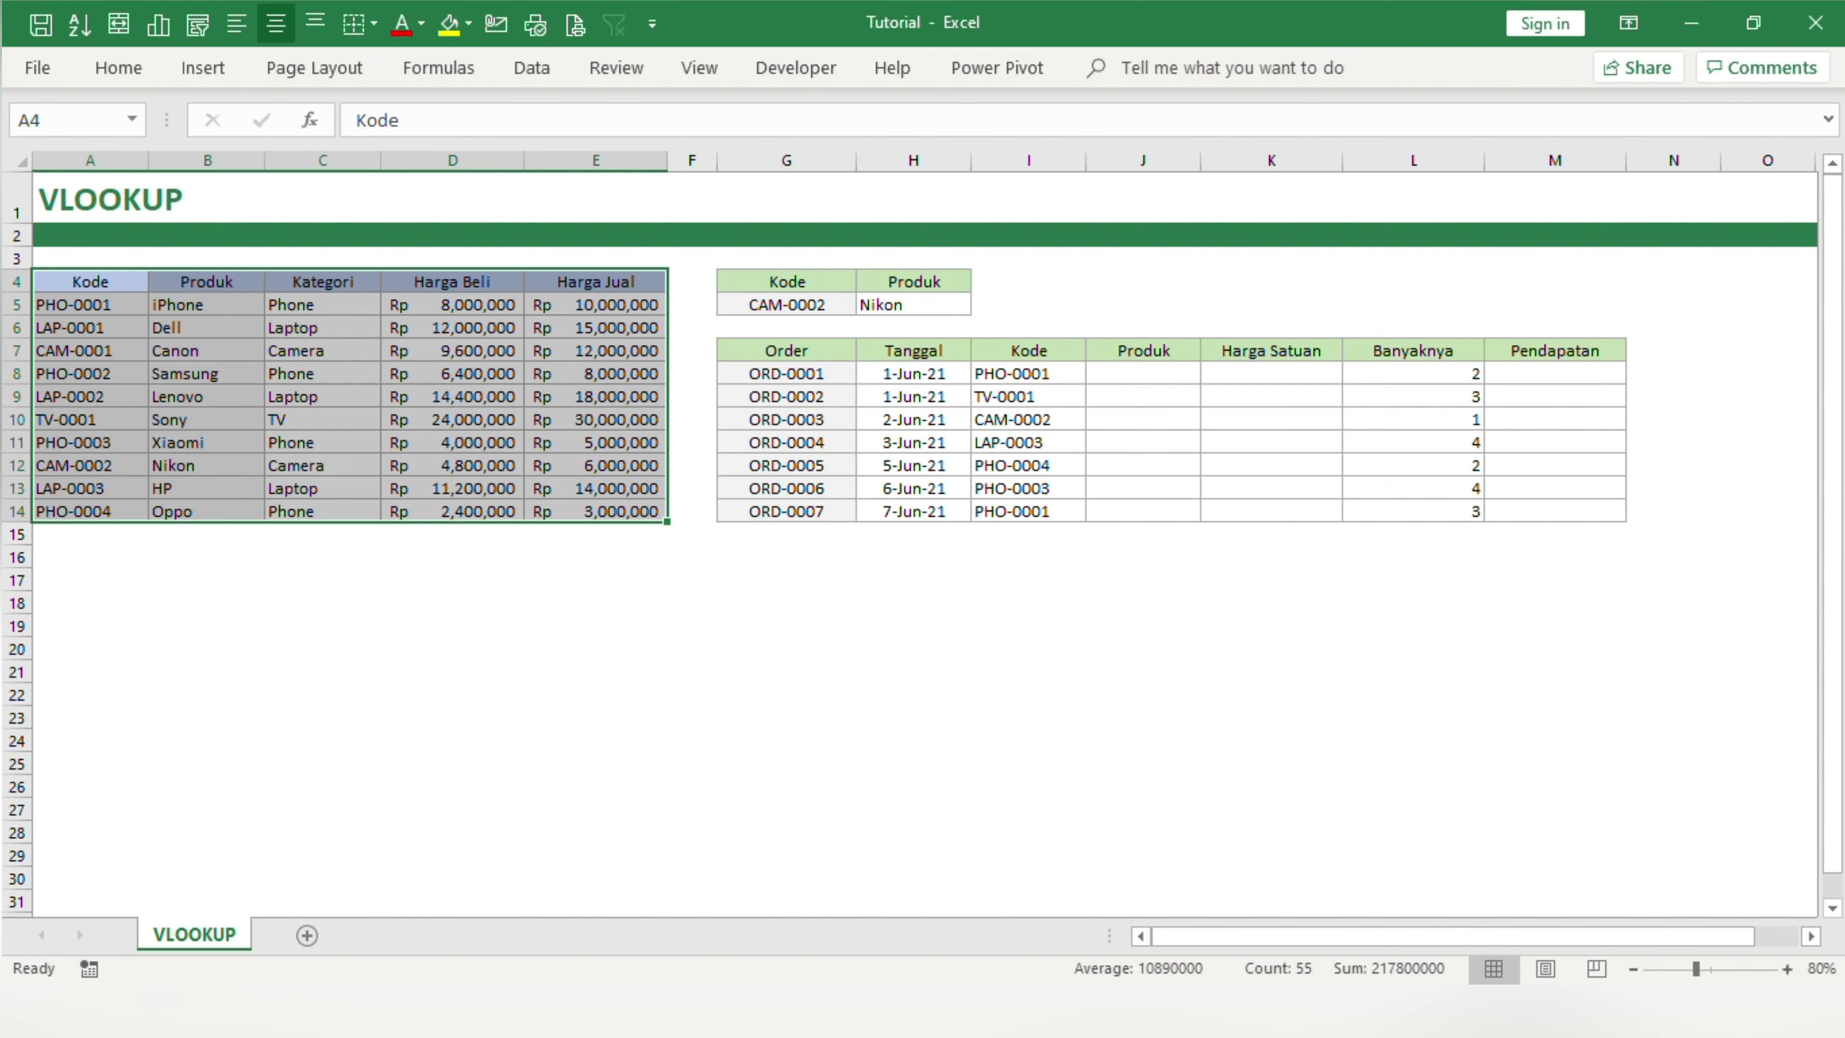
left_click_drag(1142, 347, 1137, 509)
left_click_drag(1234, 352, 1237, 510)
left_click_drag(211, 281, 247, 485)
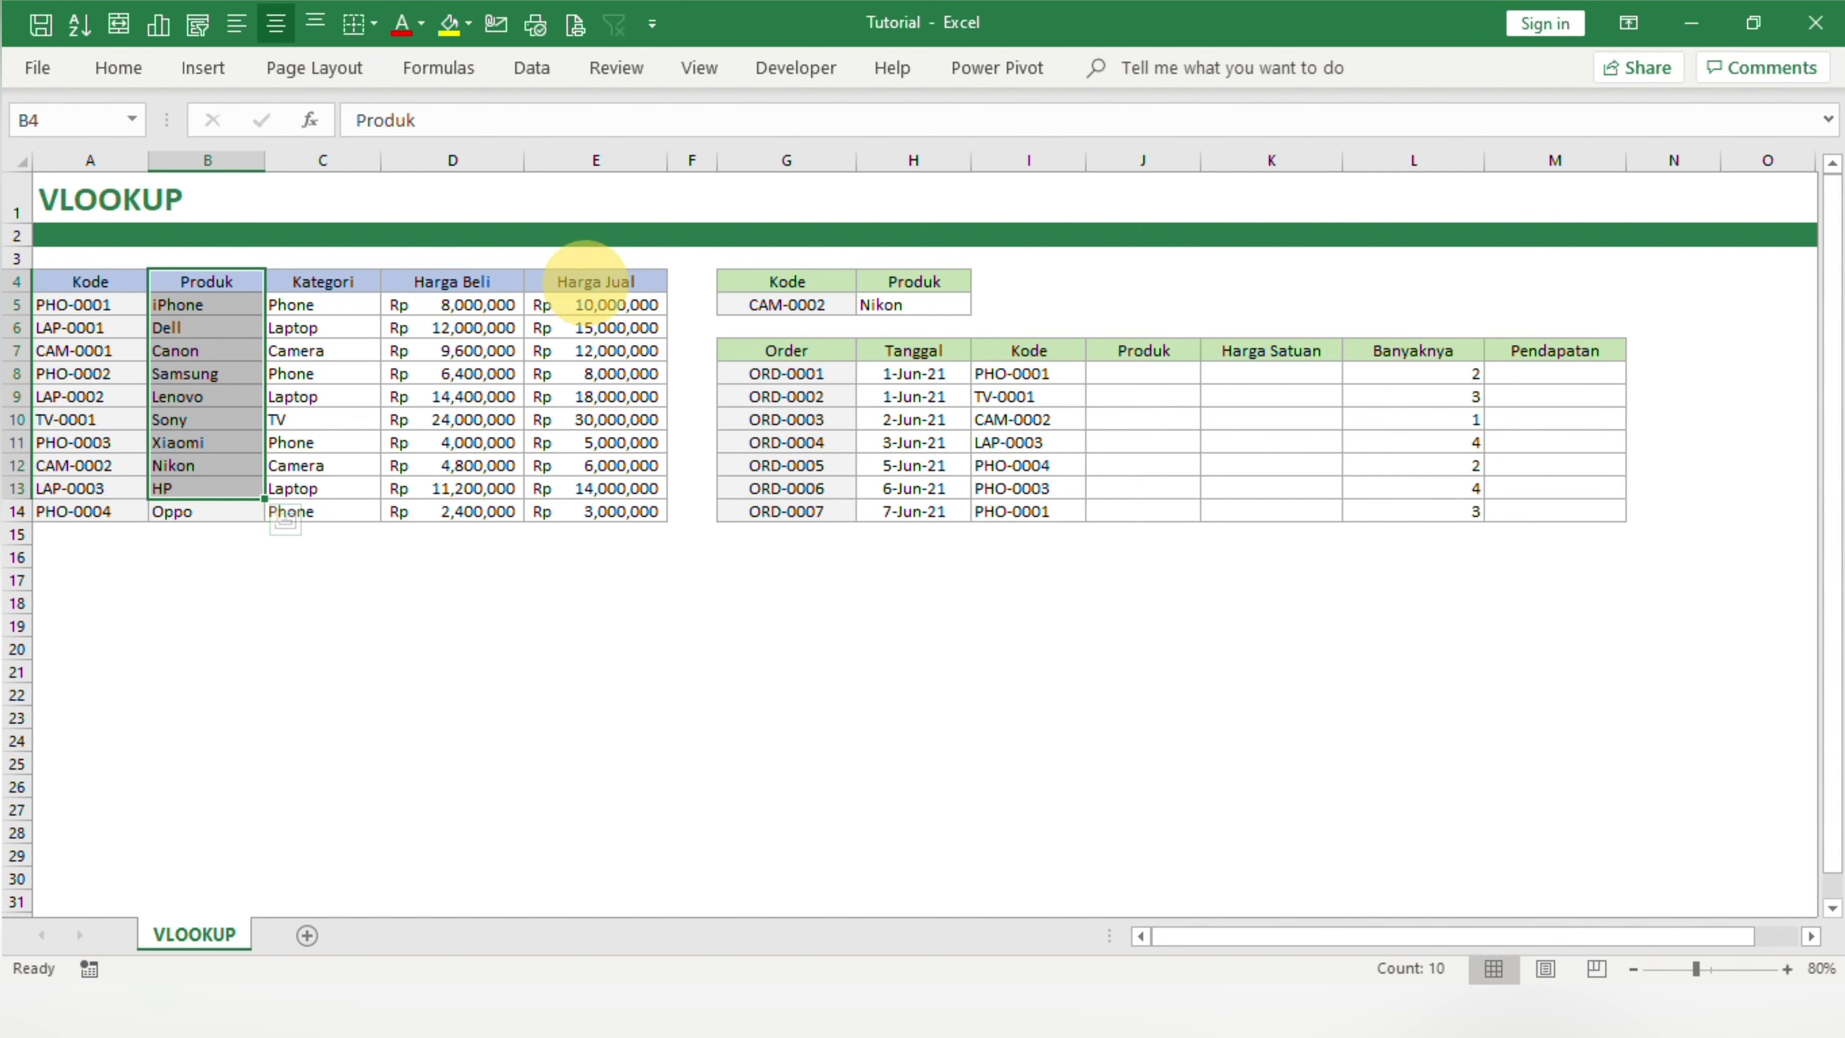
left_click_drag(586, 278, 592, 511)
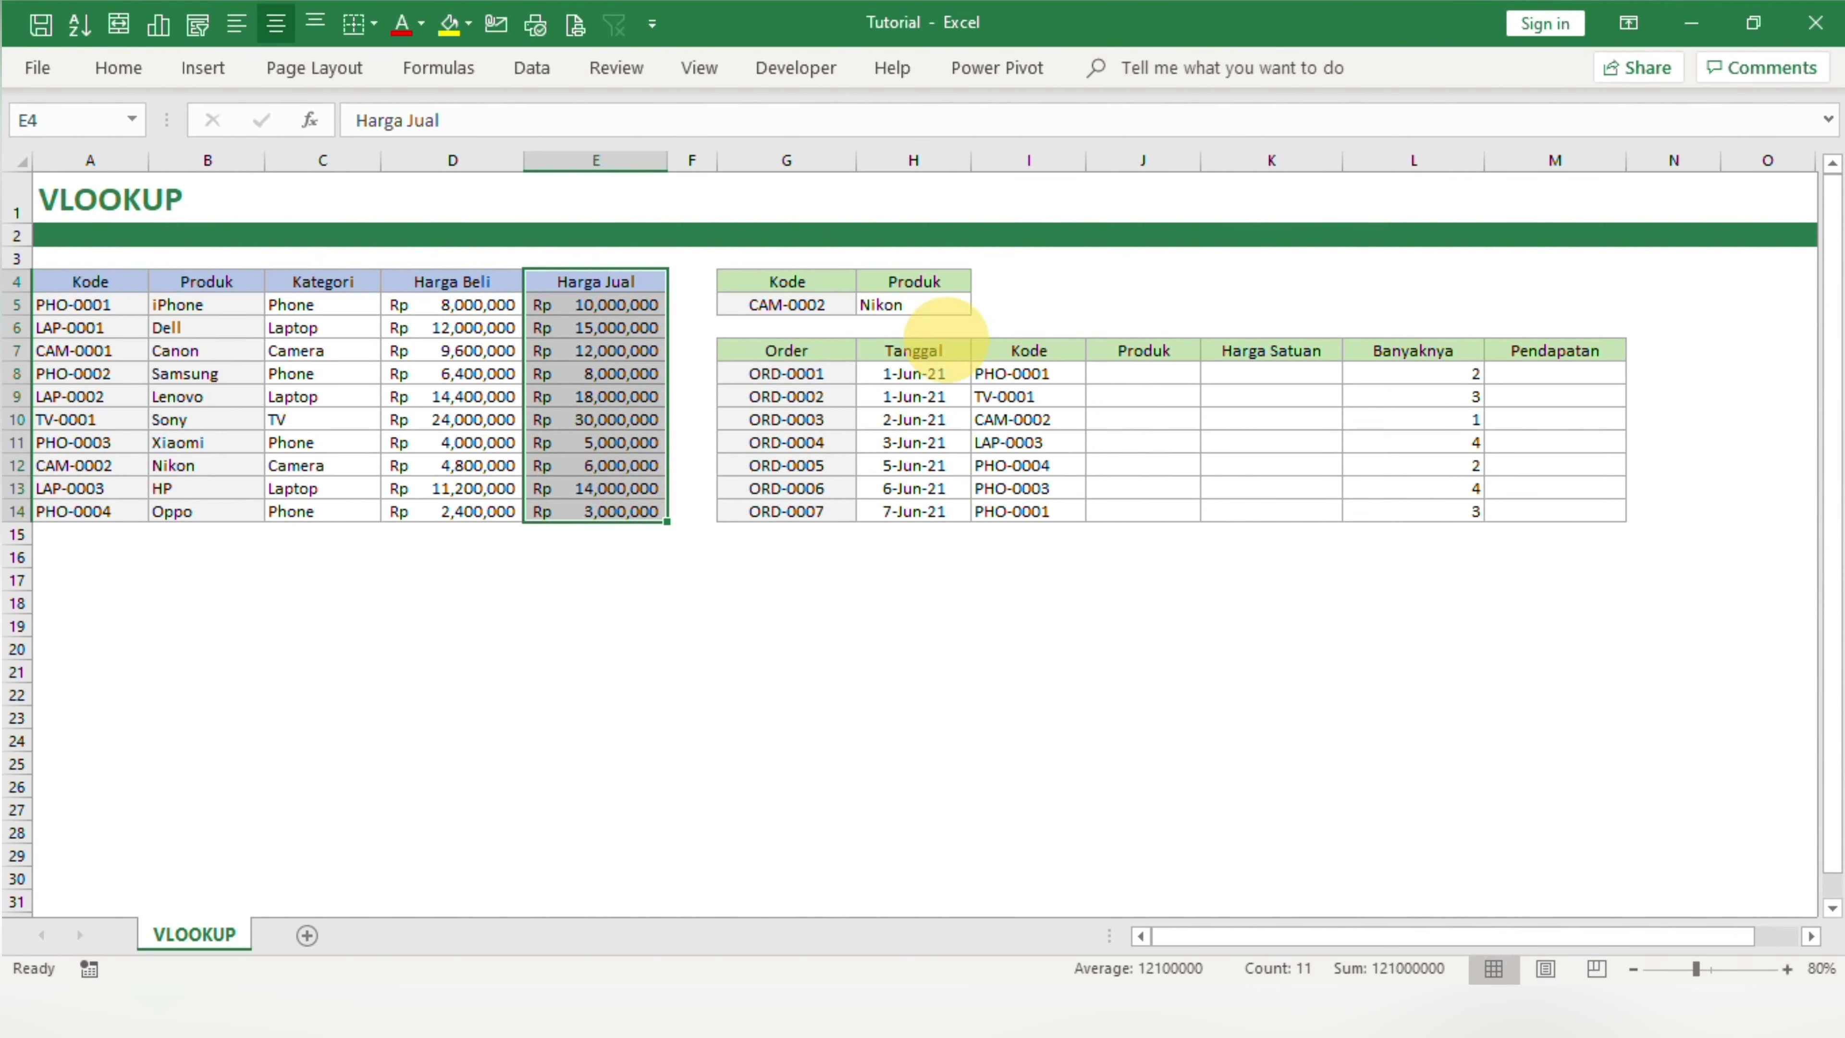
left_click(1143, 373)
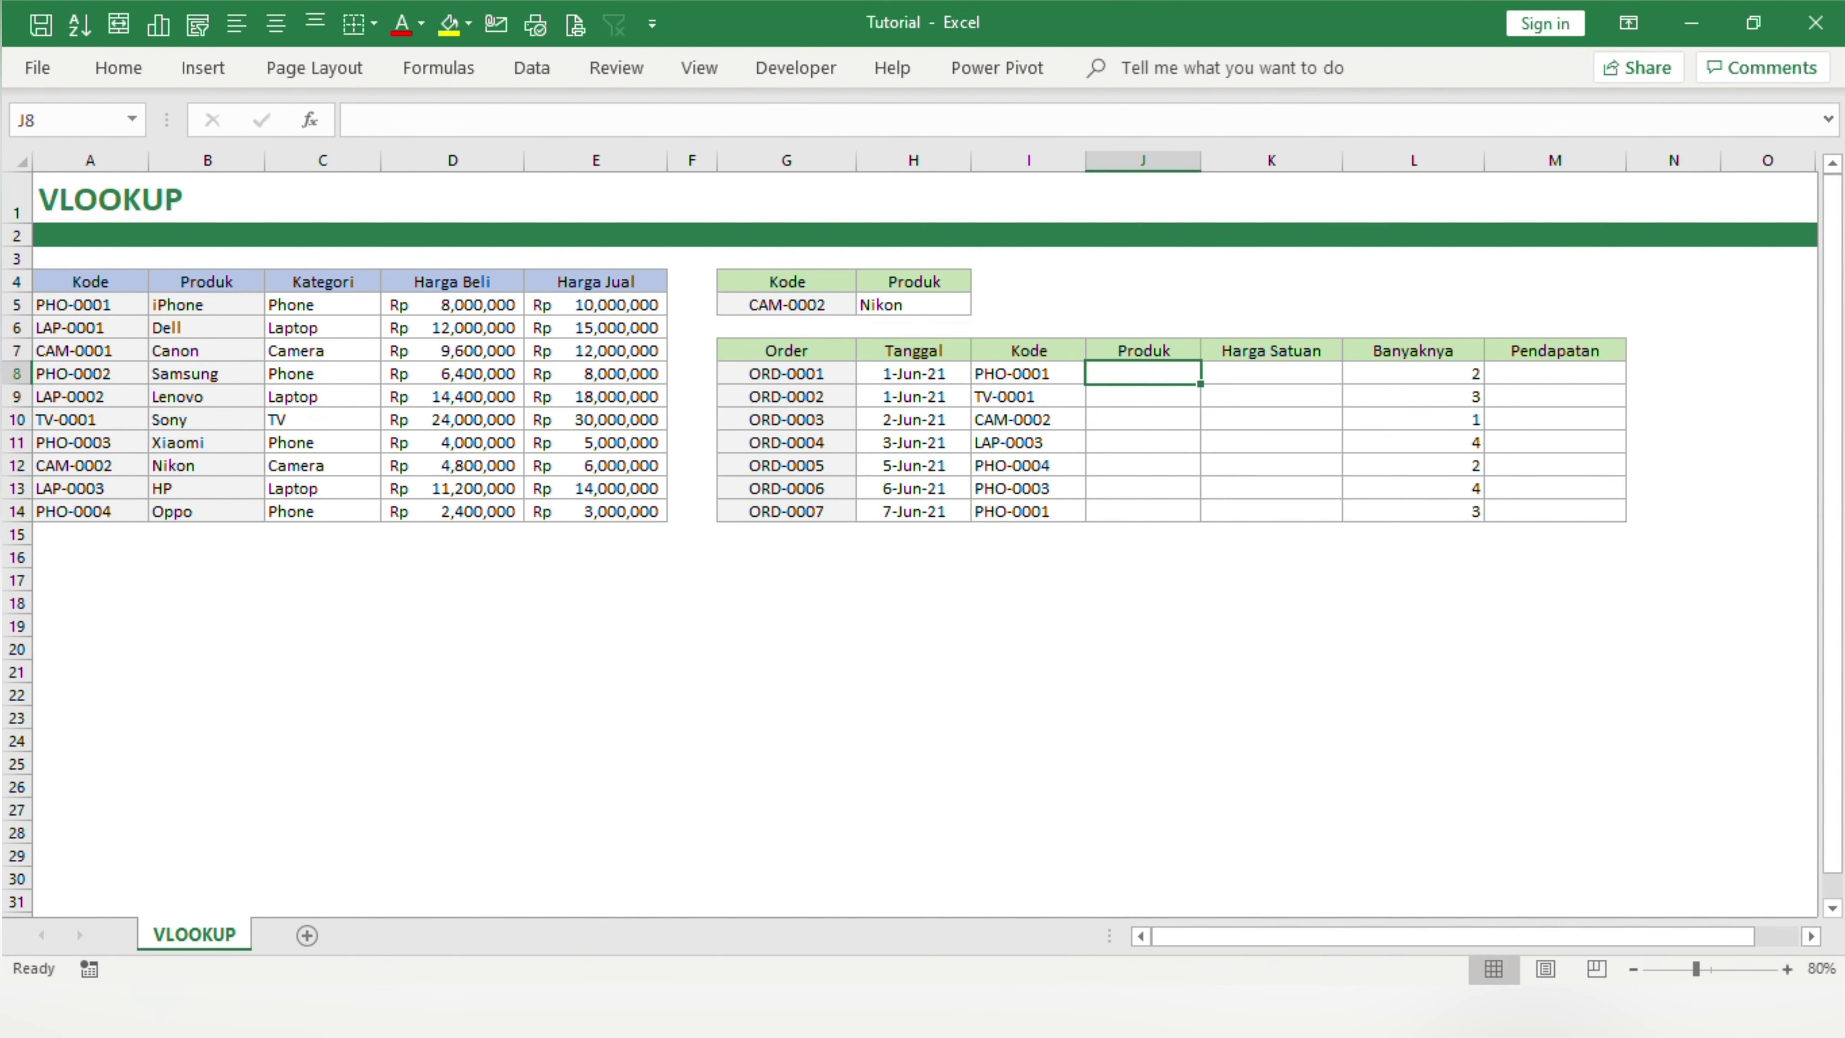
left_click_drag(786, 351, 1553, 512)
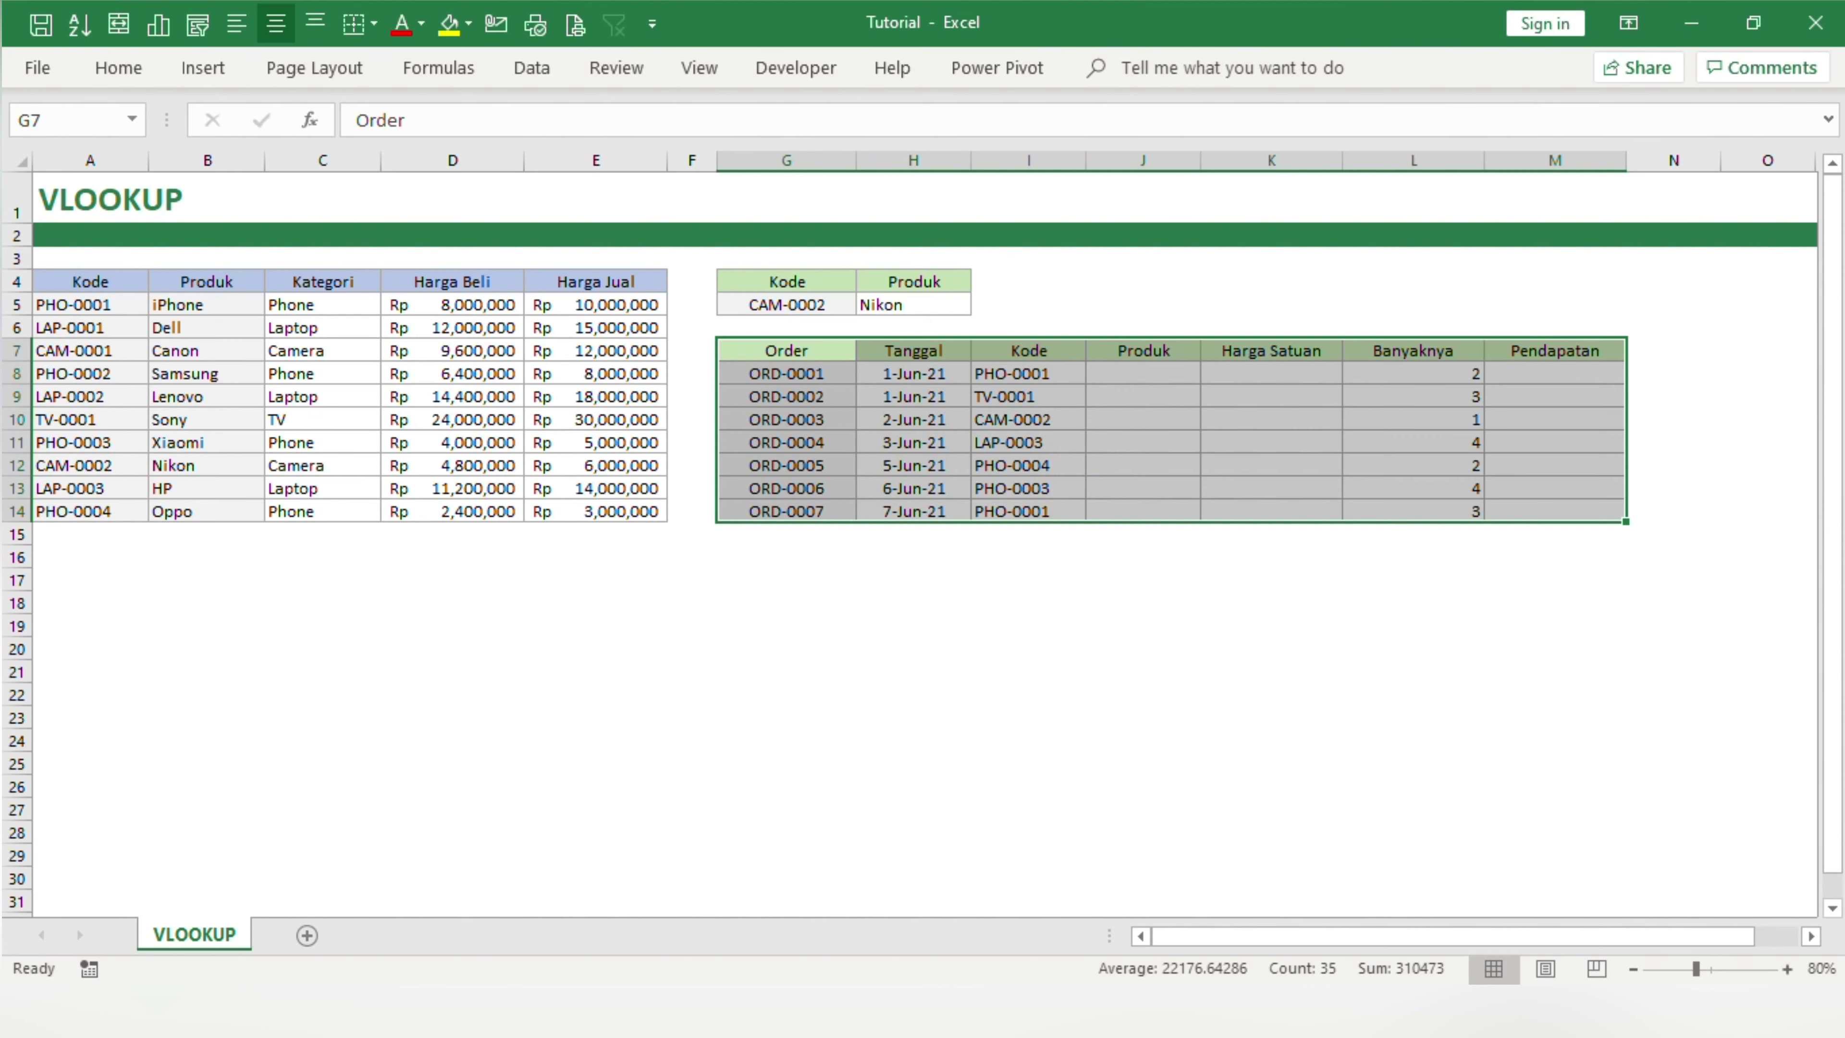
Compare the full product table A4:E14 with the A4:B14 table range used in the H5 lookup formula
left_click(1126, 370)
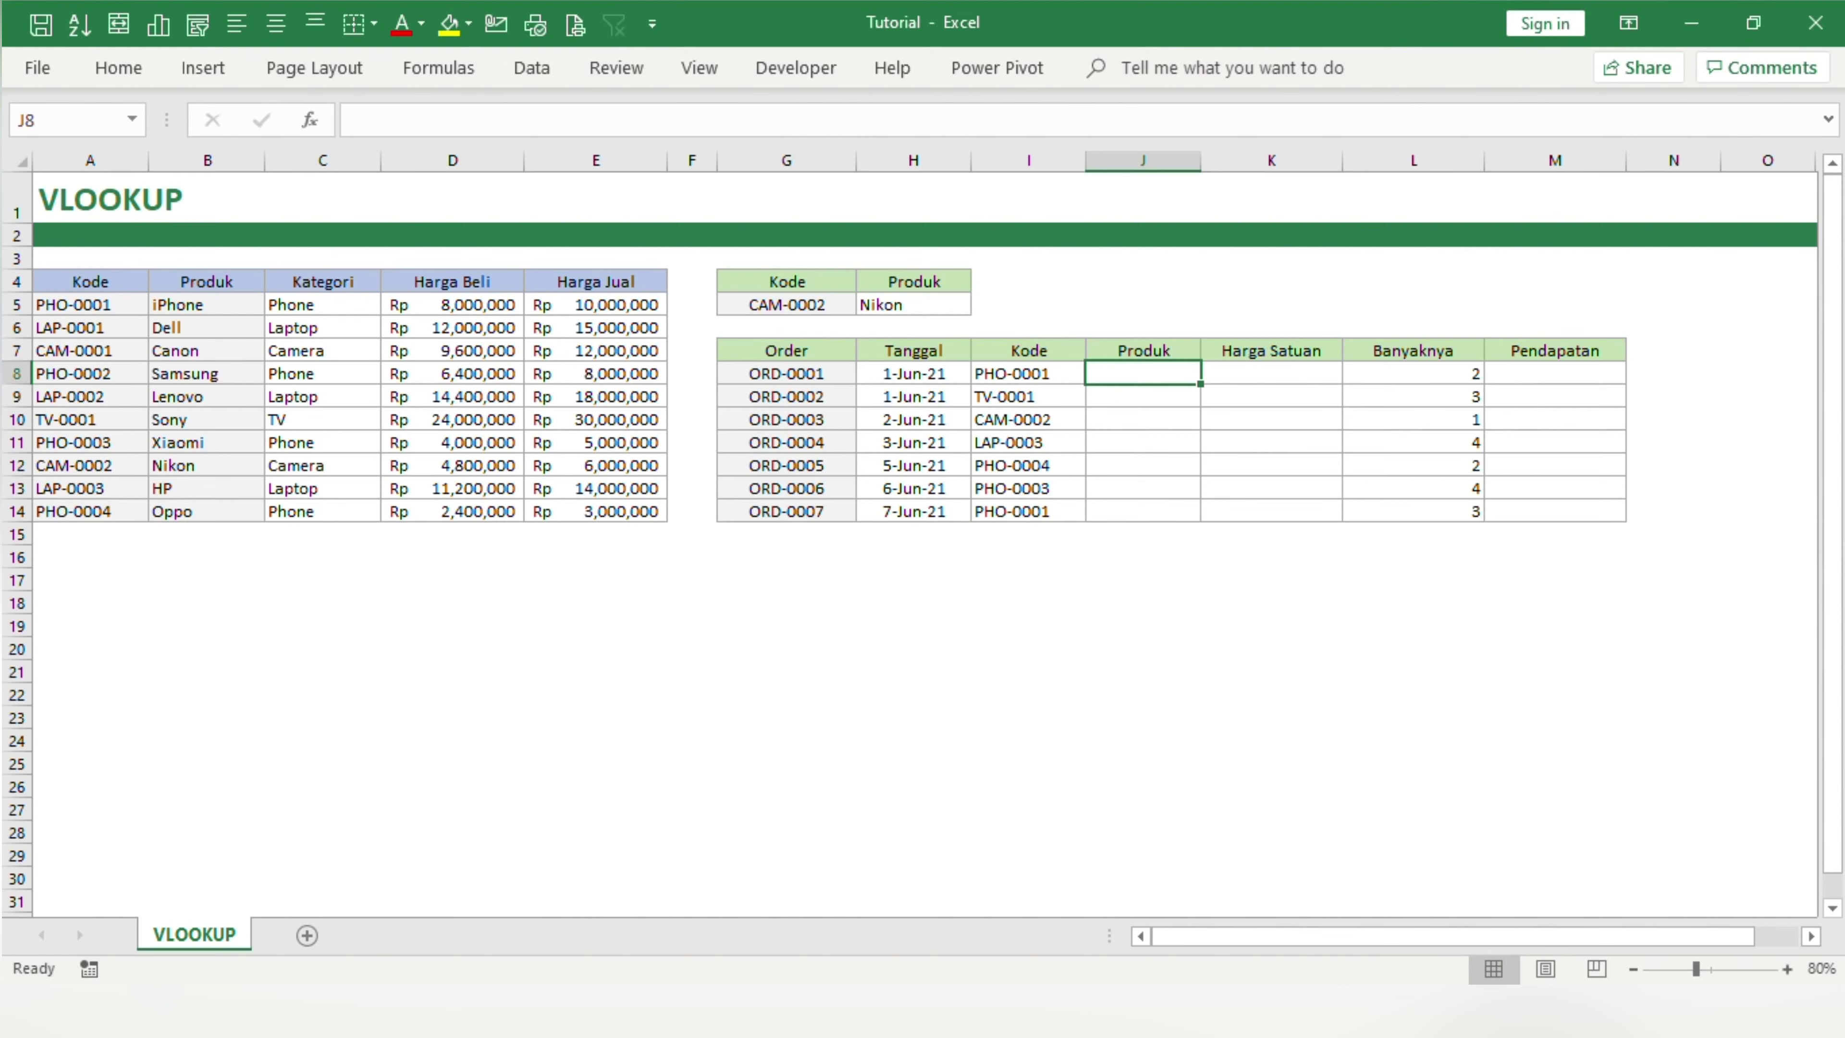
left_click_drag(84, 283, 573, 509)
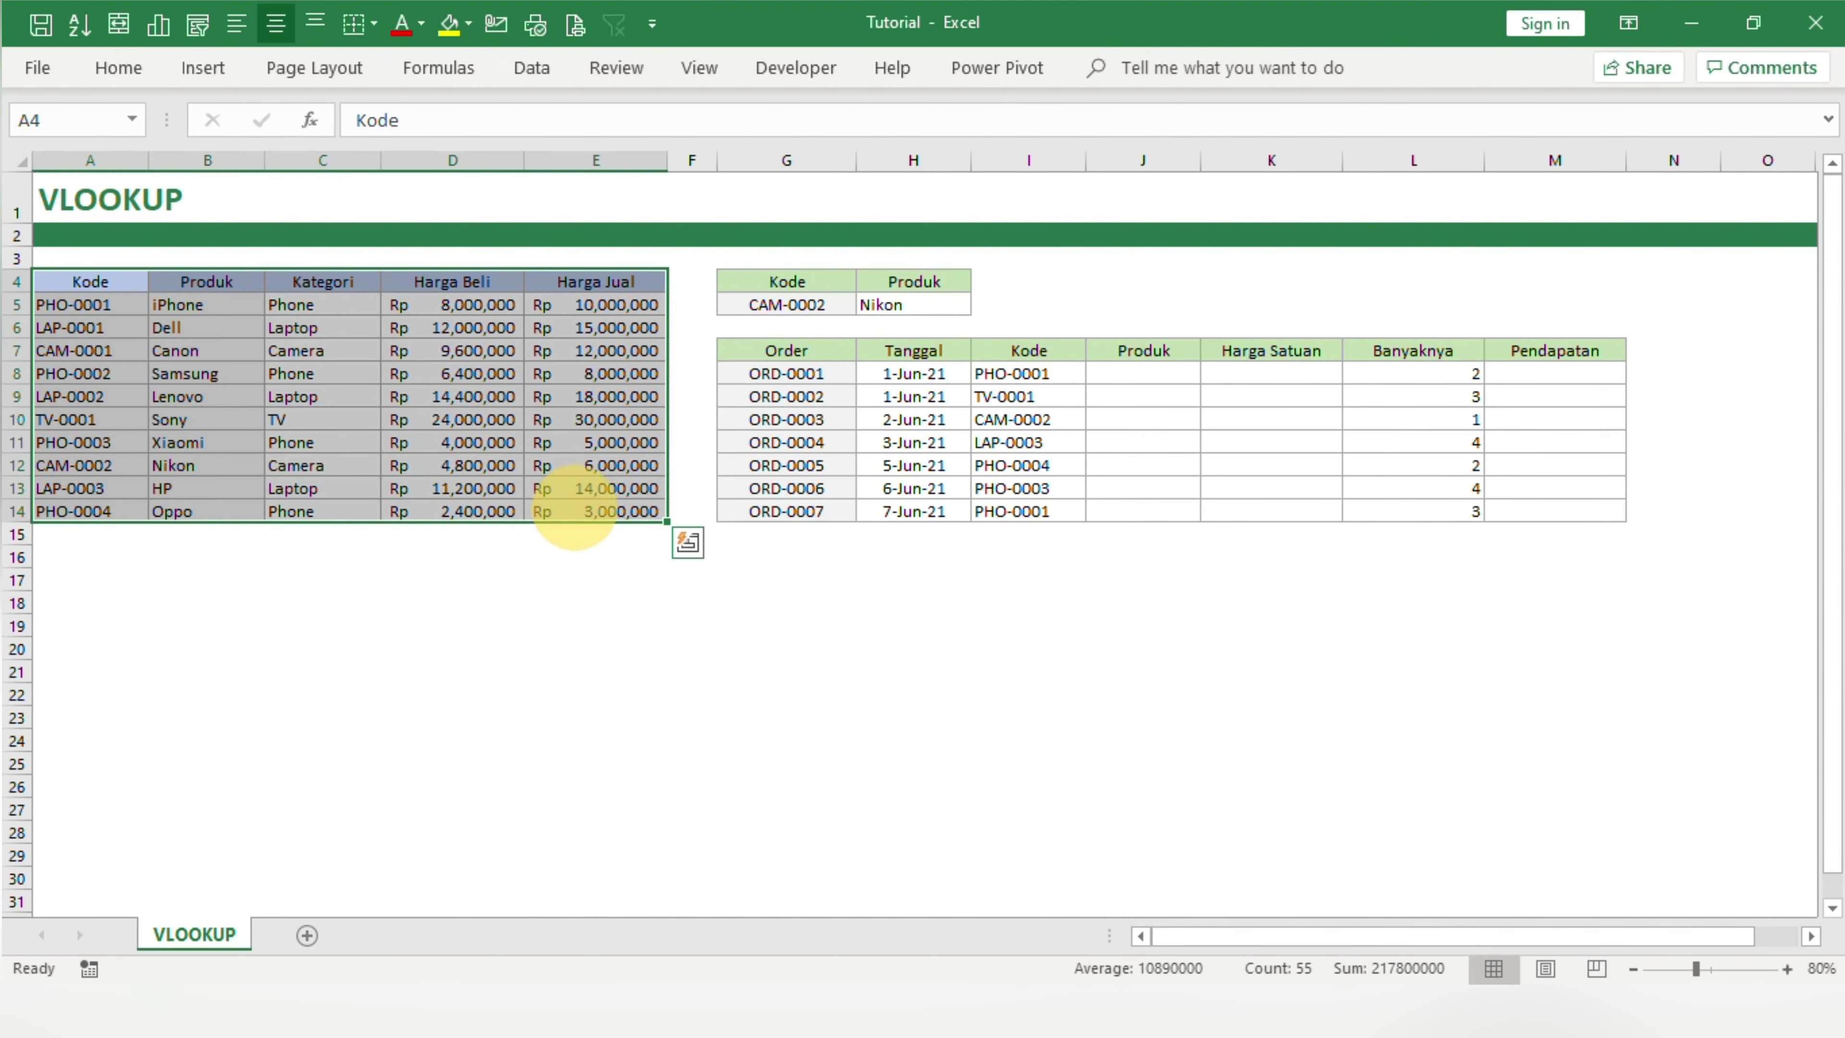
left_click(894, 304)
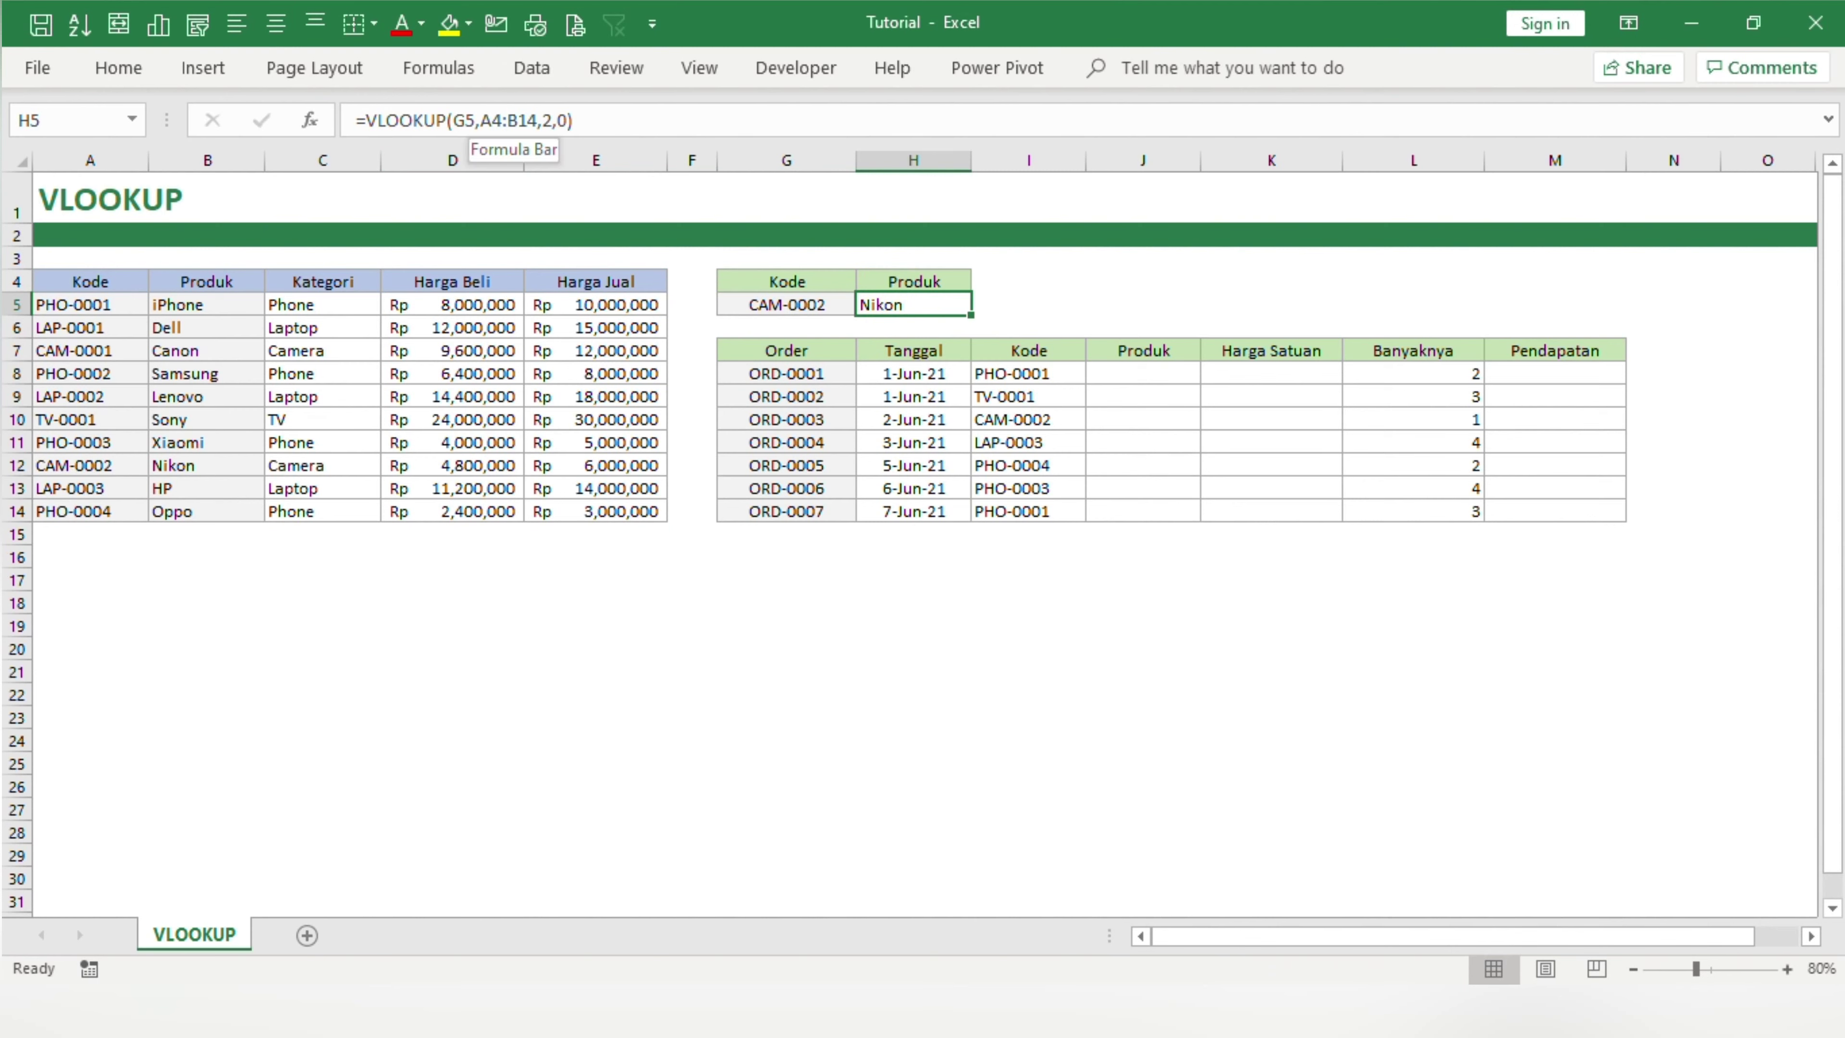
left_click_drag(480, 120, 542, 120)
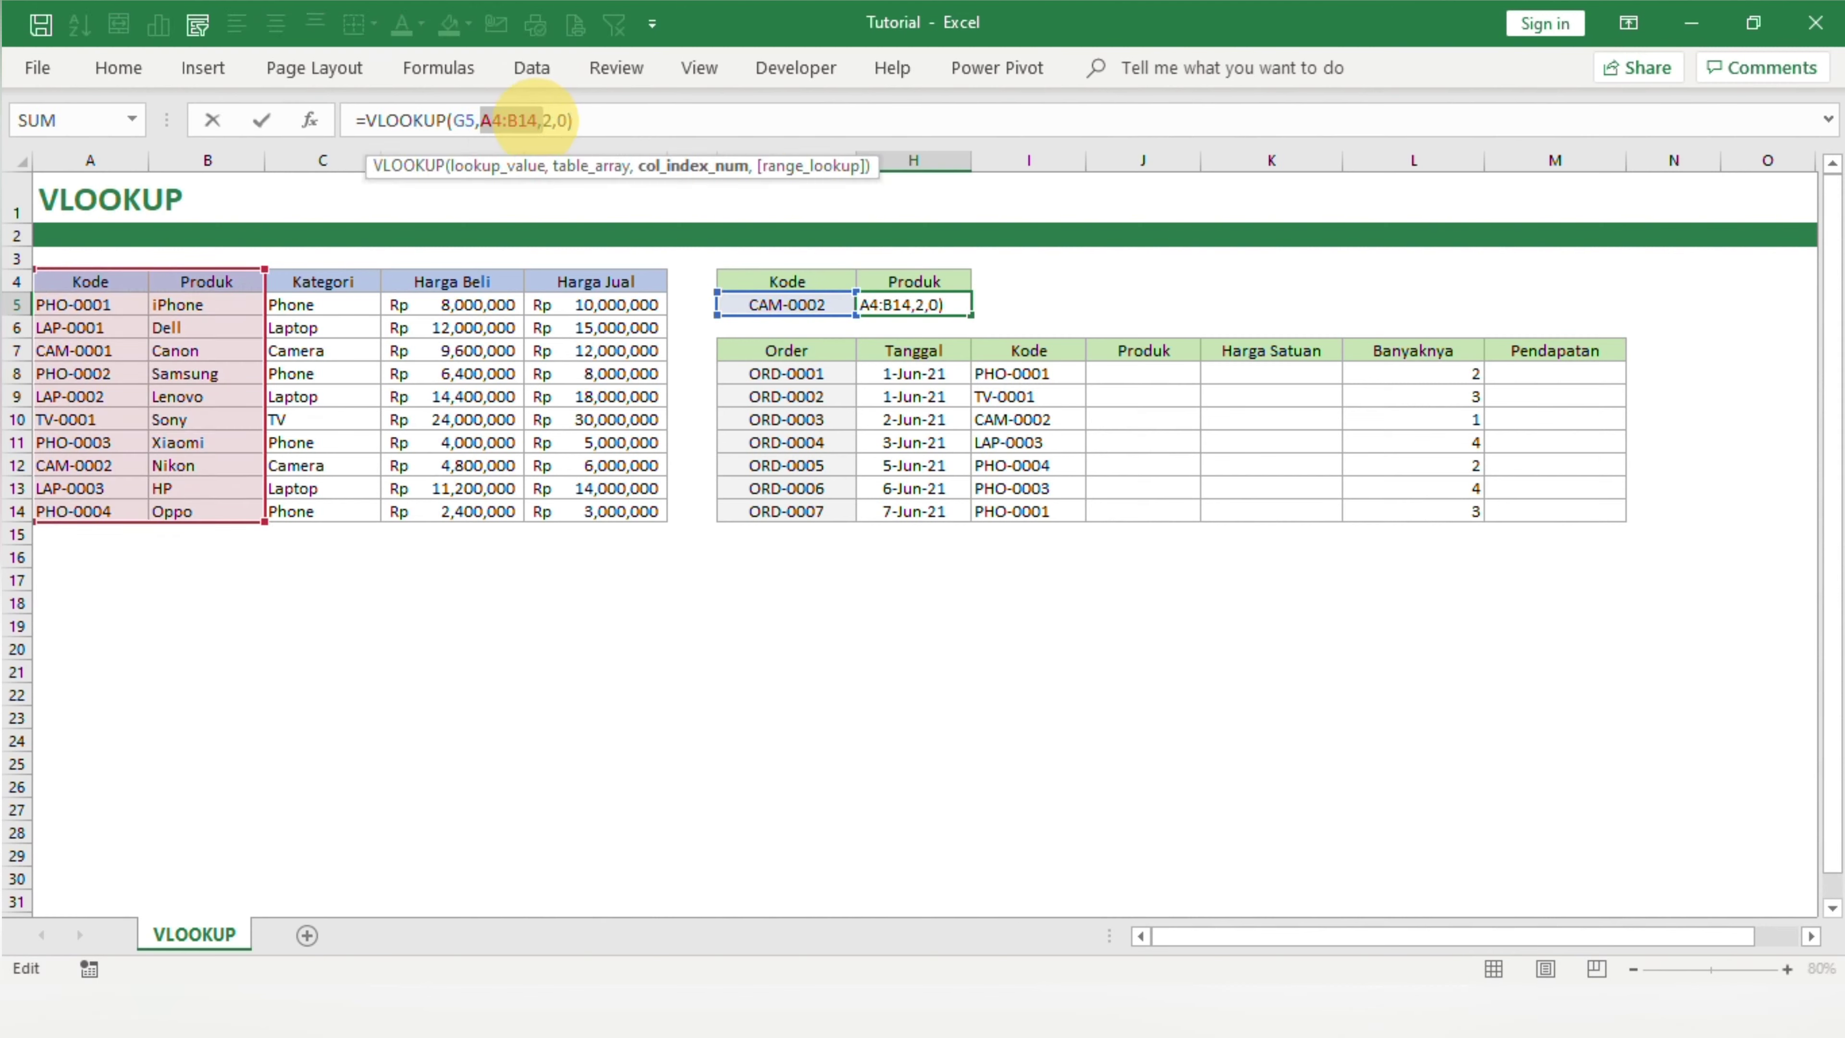
key("ctrl+Return")
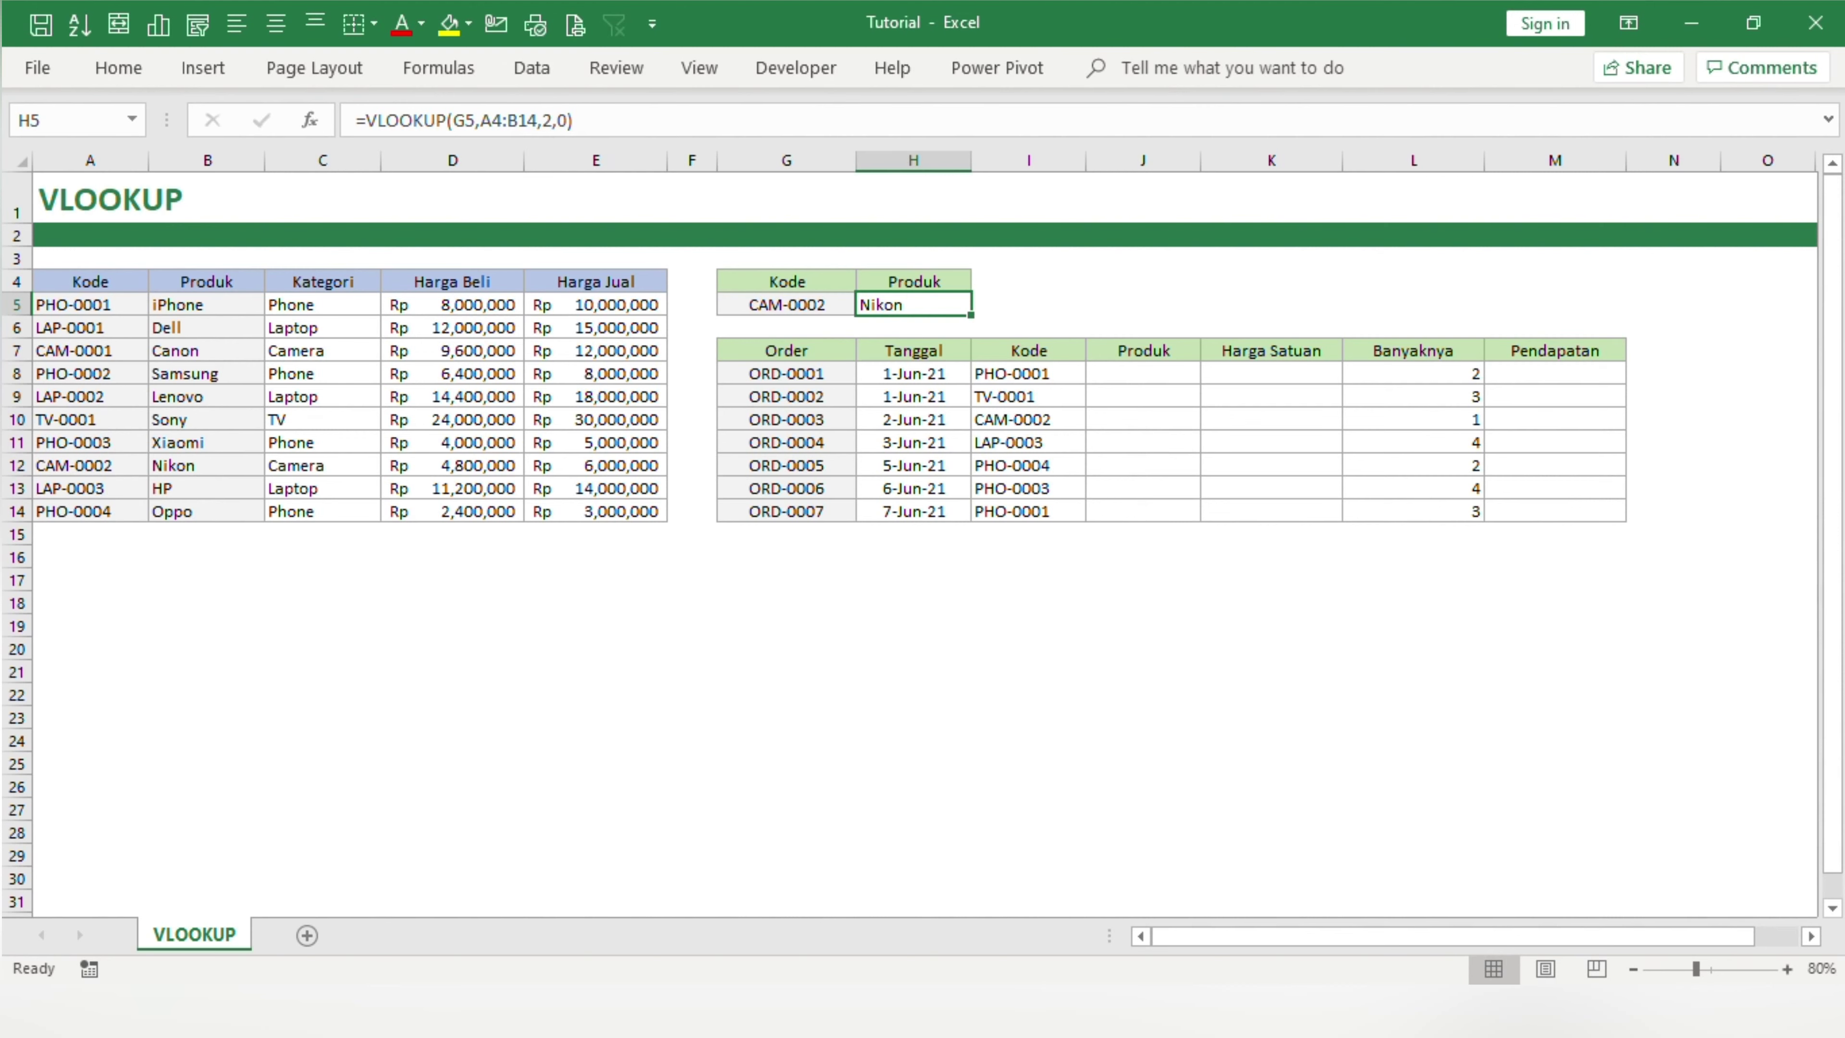
left_click(1142, 373)
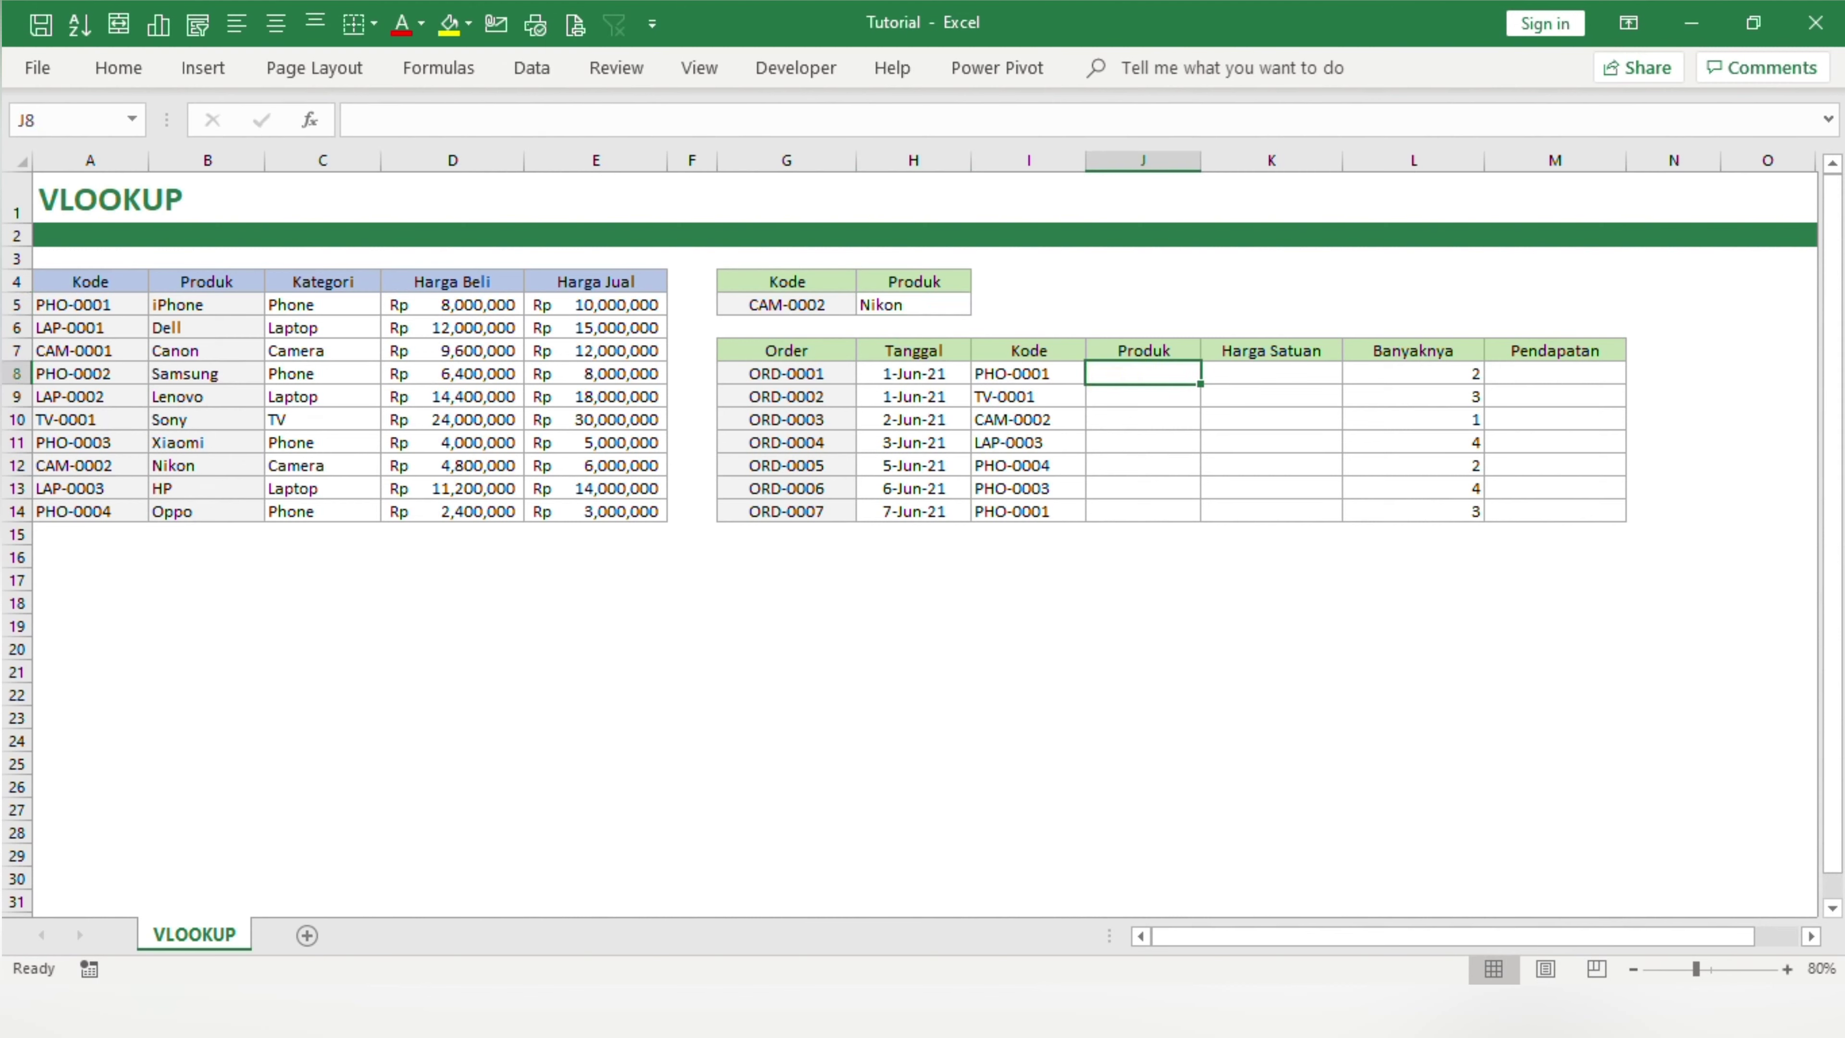
left_click(1143, 302)
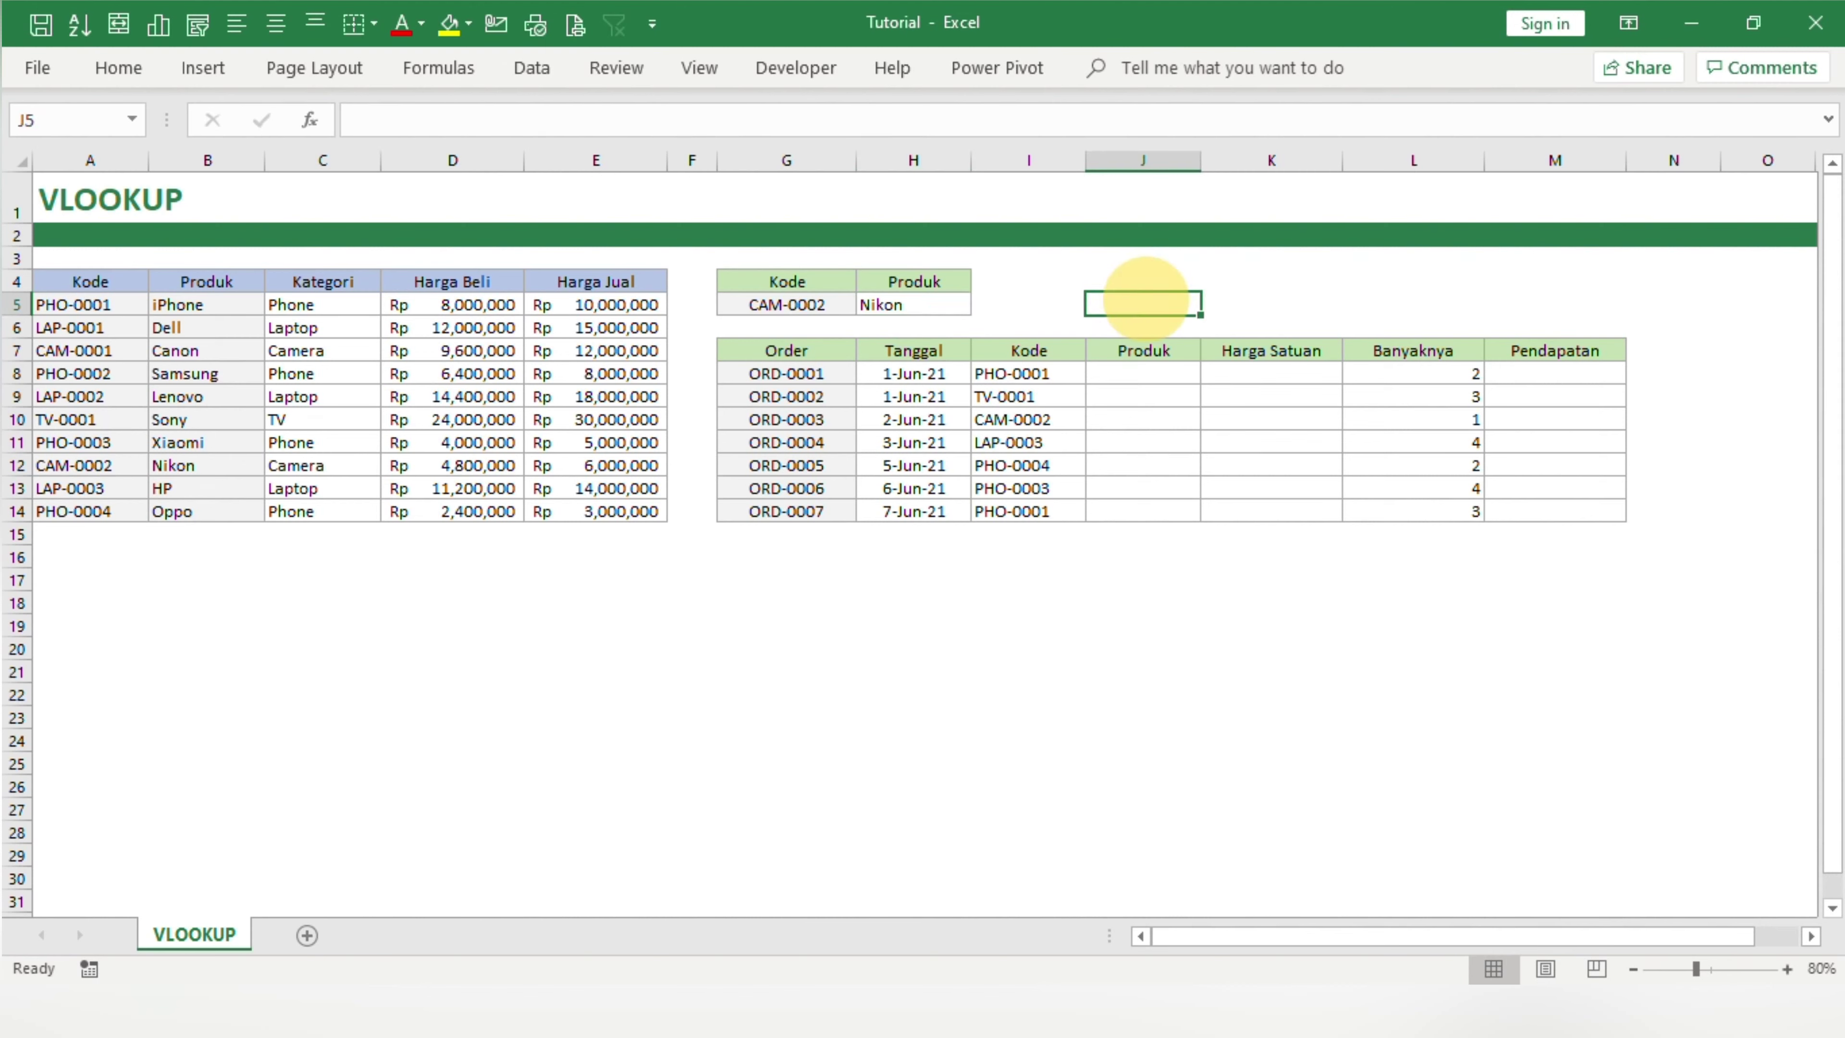
Make the references in the H5 formula absolute so it reads =VLOOKUP($G$5,$A$4:$B$14,2,0)
left_click(913, 302)
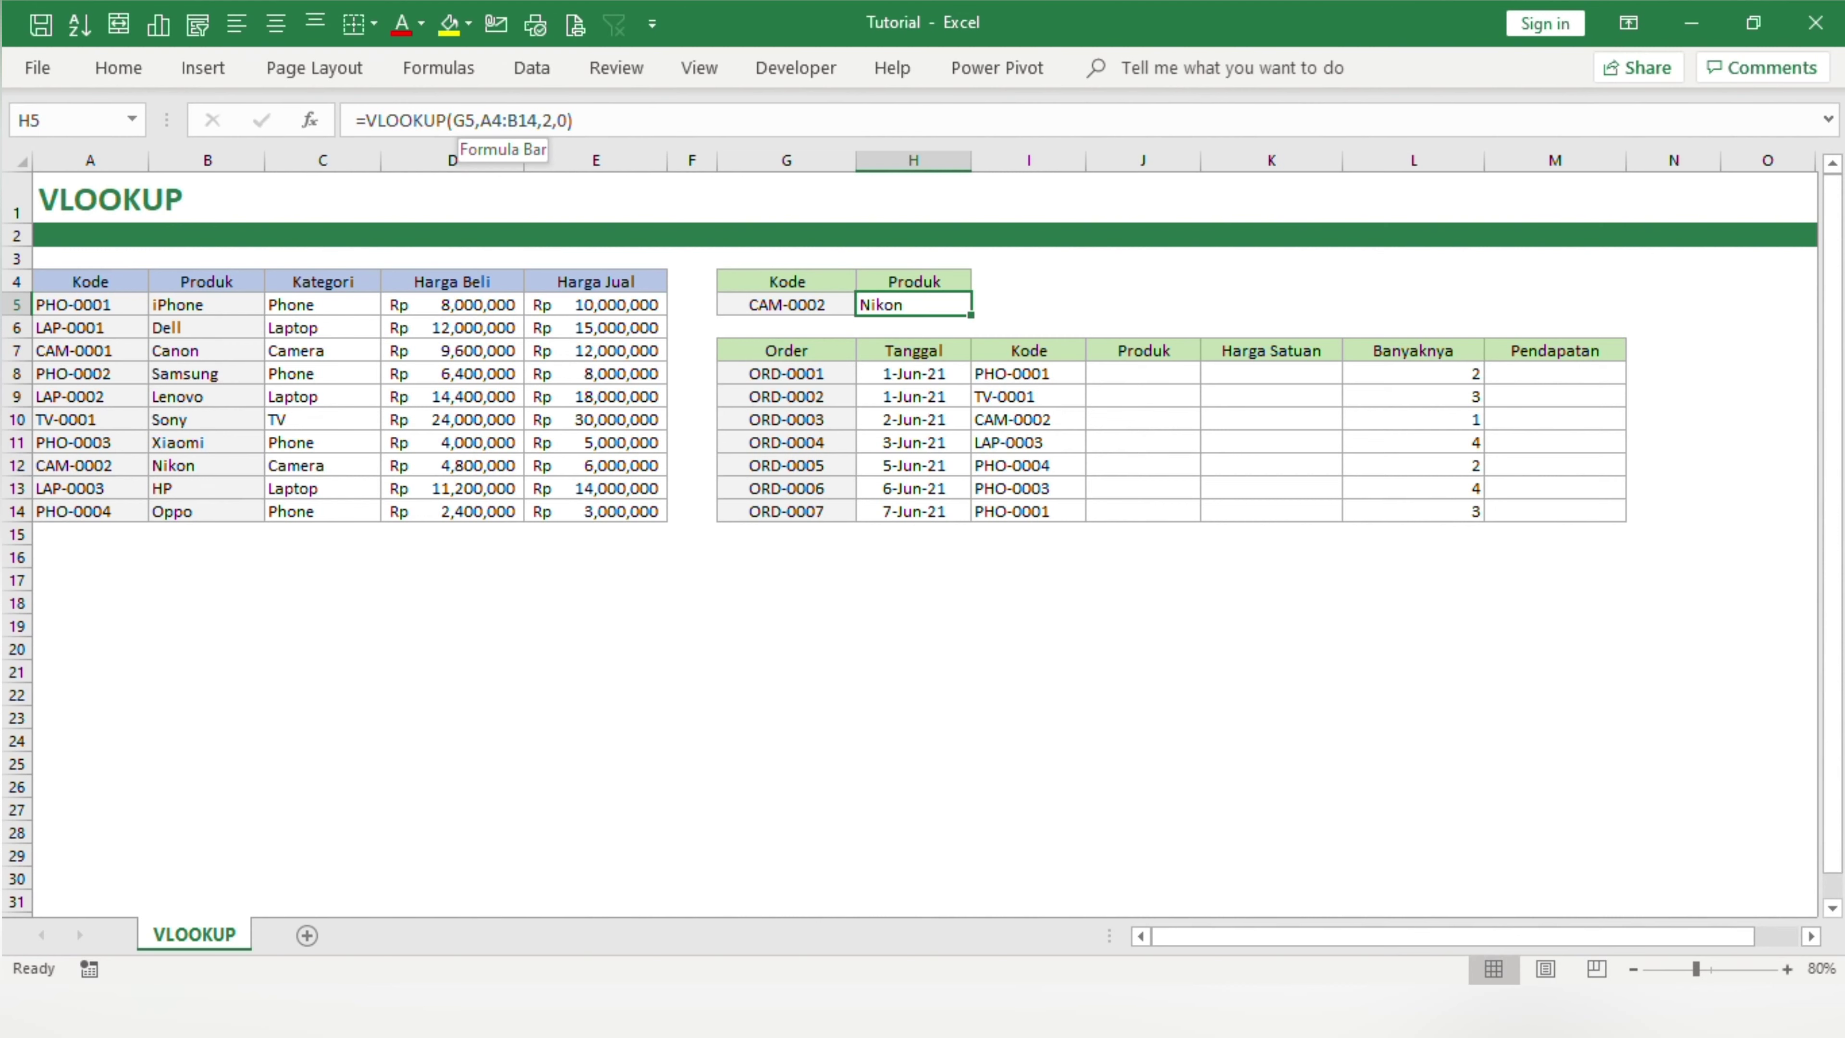
left_click_drag(538, 121, 480, 120)
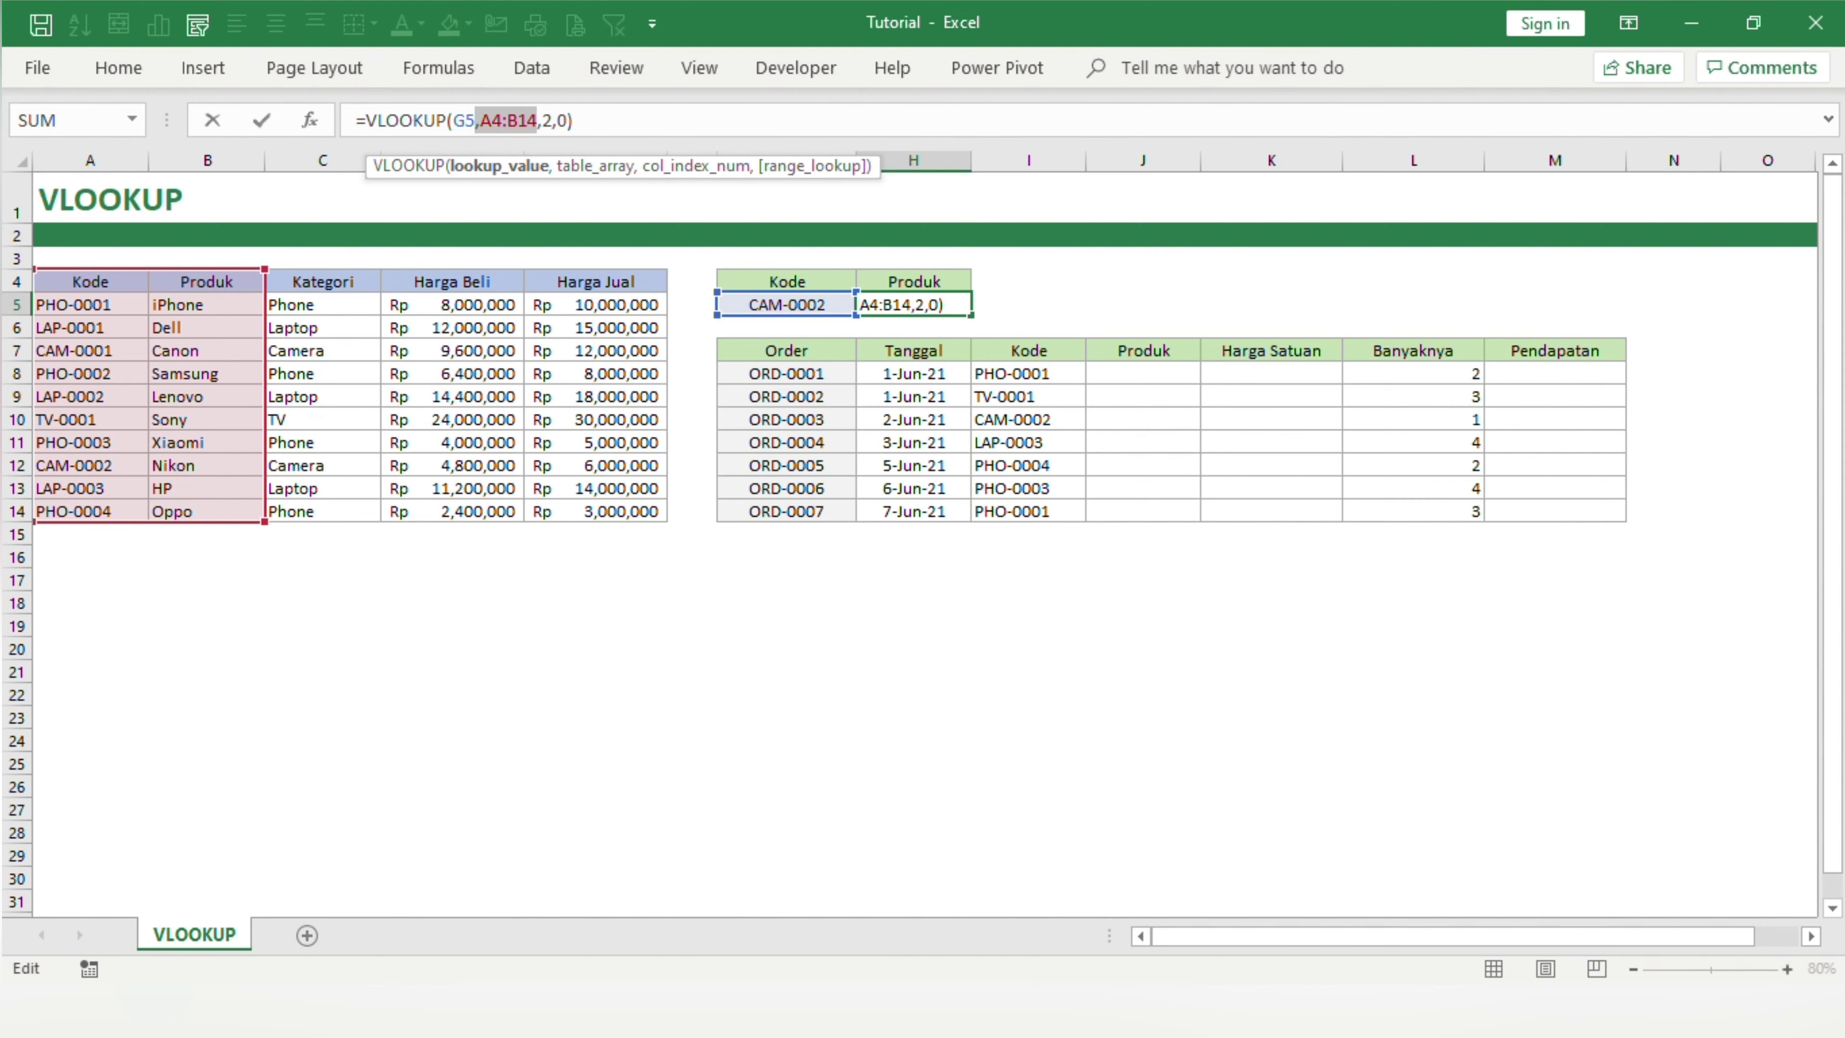
key("F4")
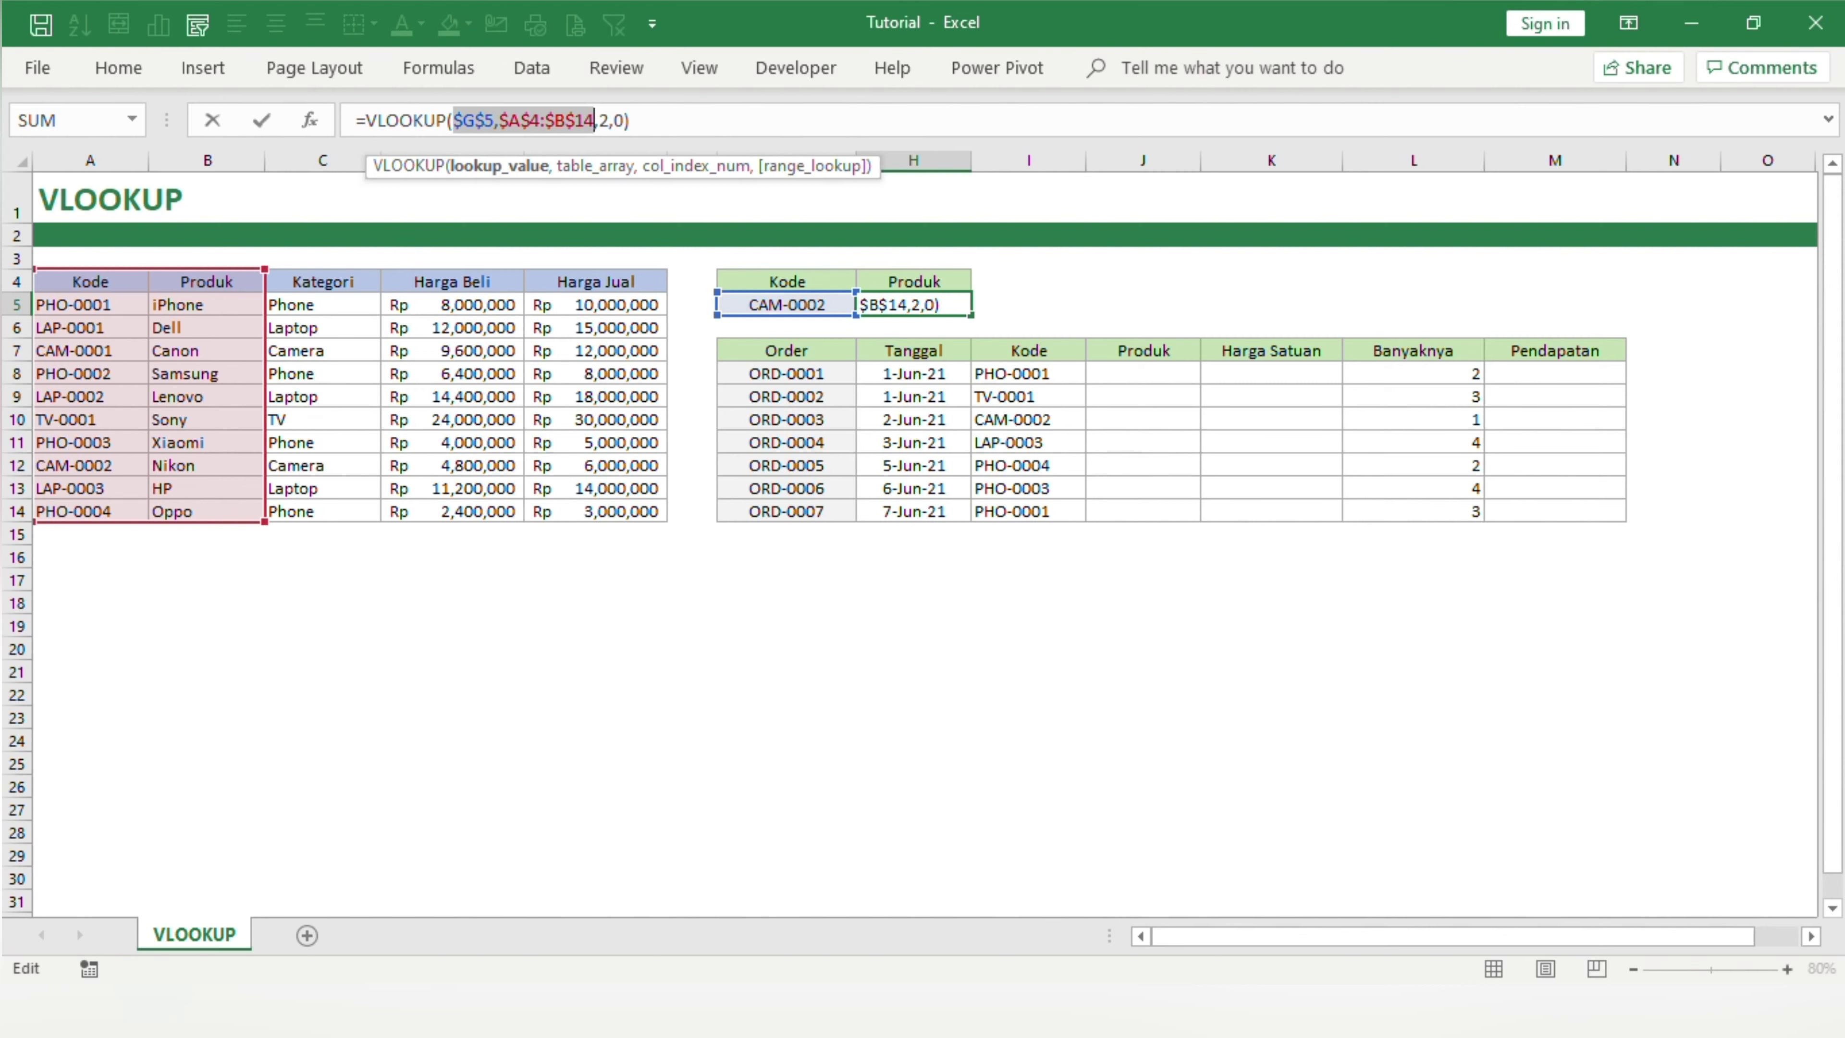
key("Return")
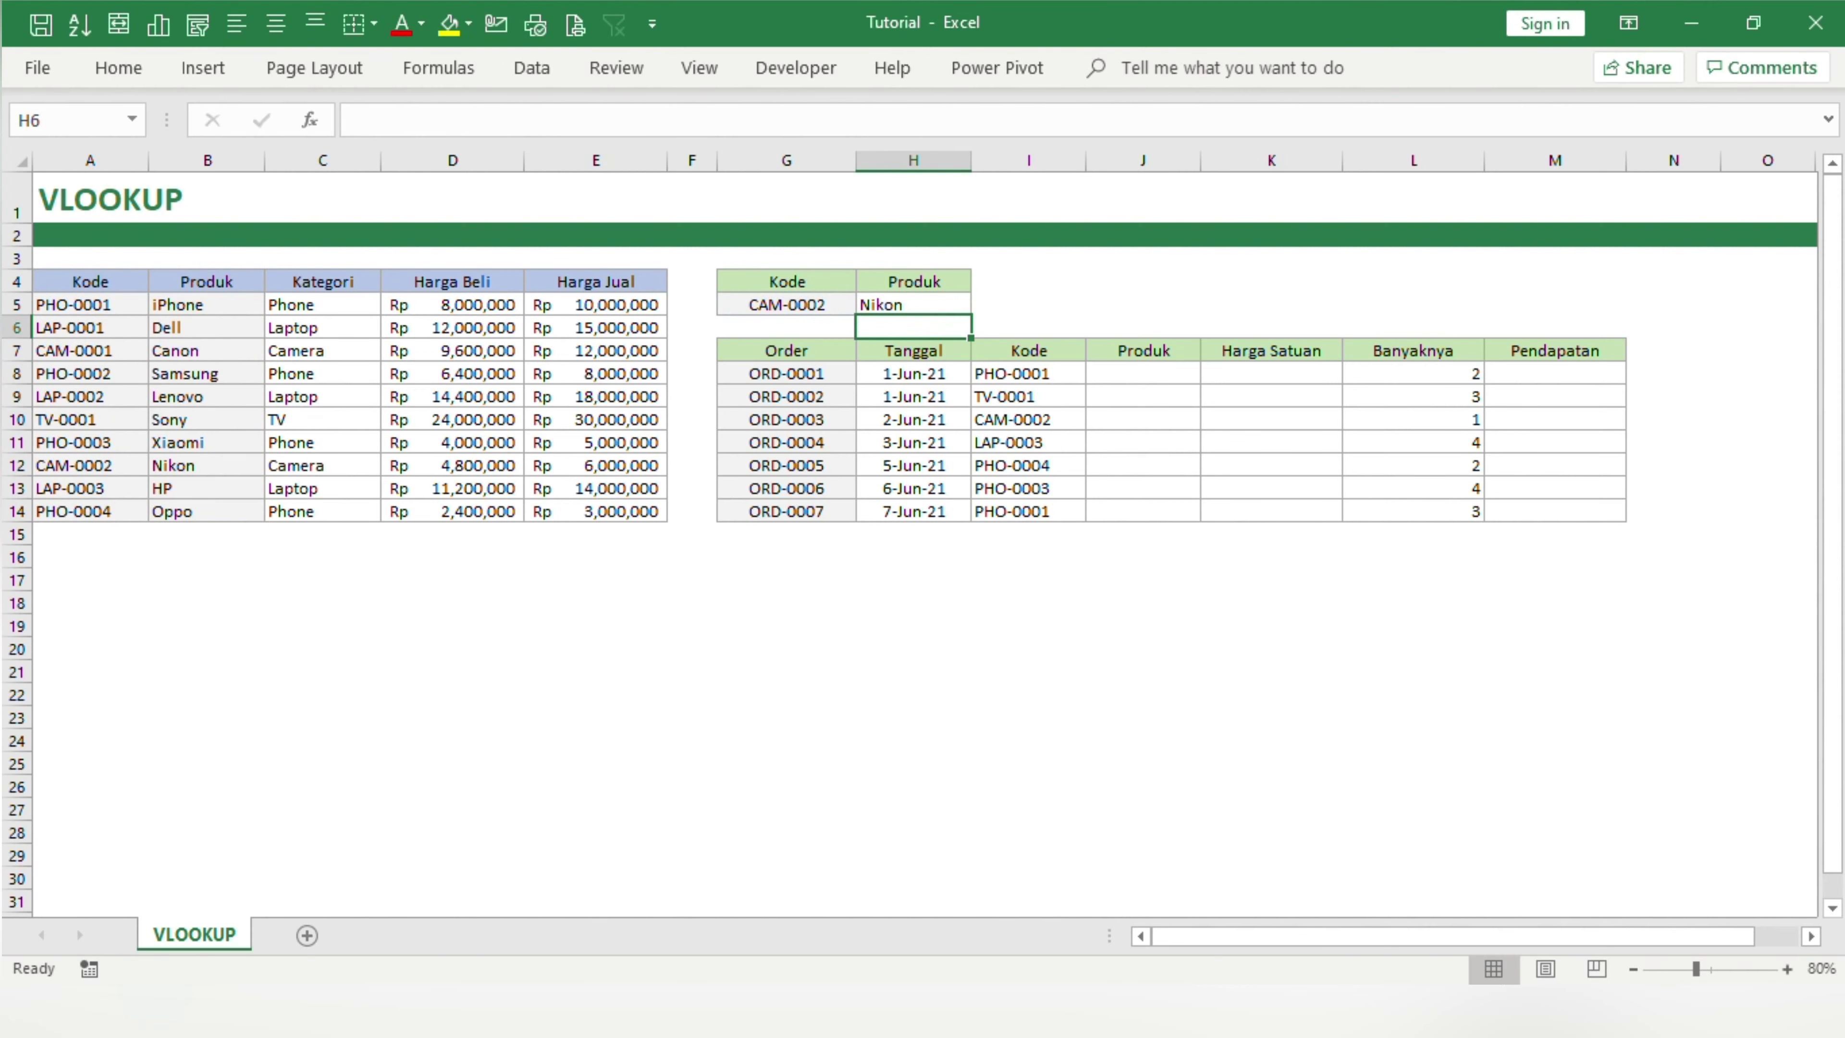
left_click(913, 304)
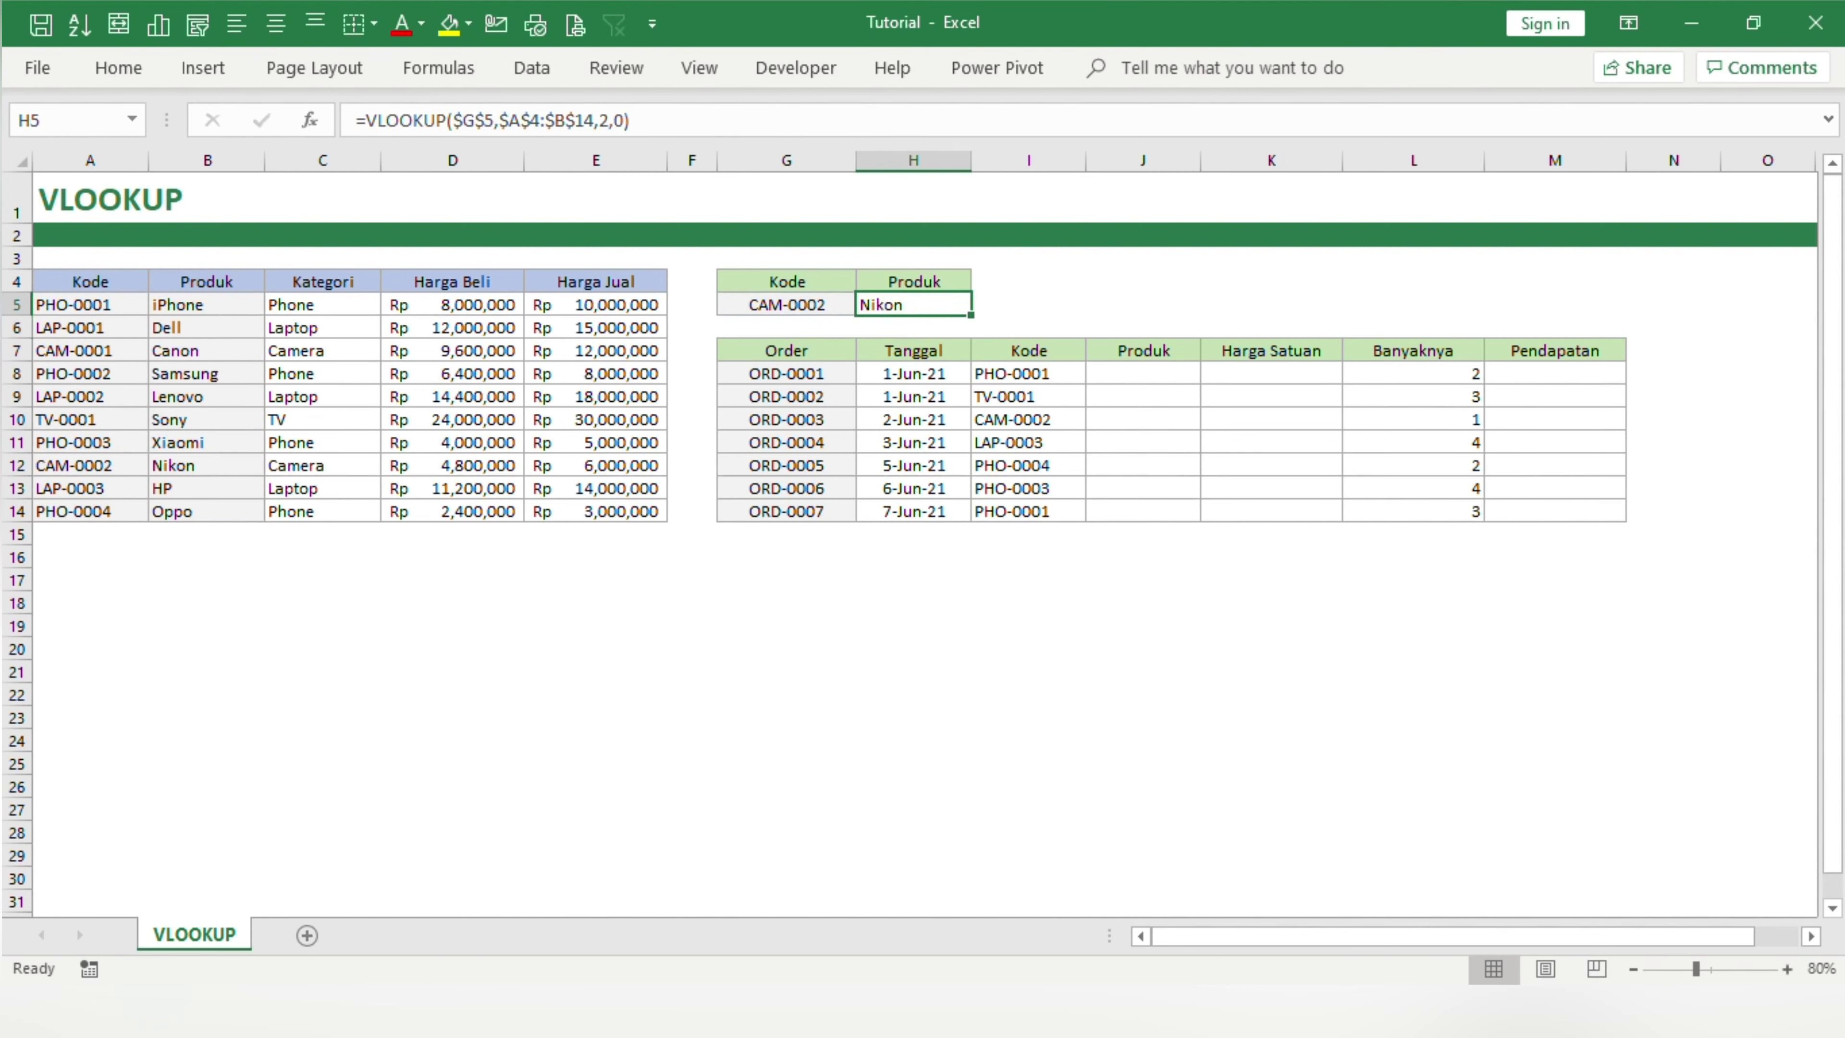
Check the absolute range in the H5 formula against the product table's Kode and Produk columns and the empty order cell J8
left_click_drag(80, 284, 206, 511)
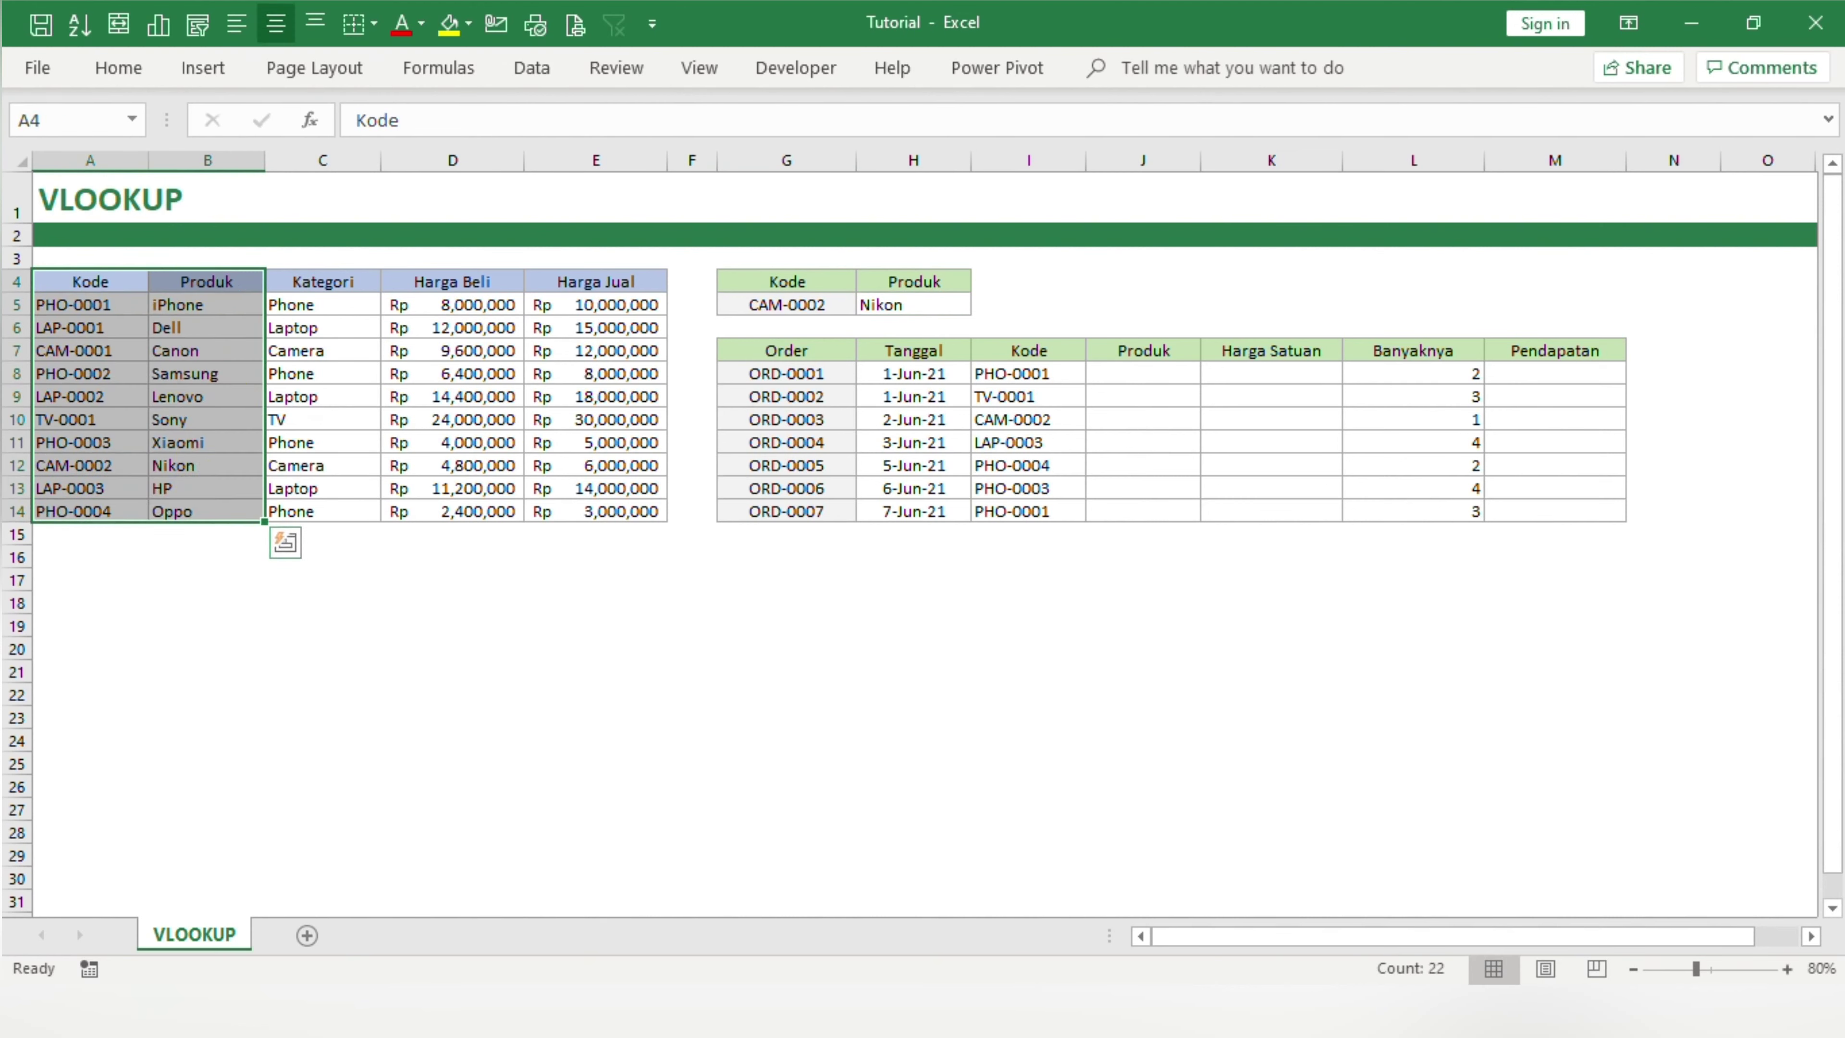
left_click(319, 348)
left_click(876, 305)
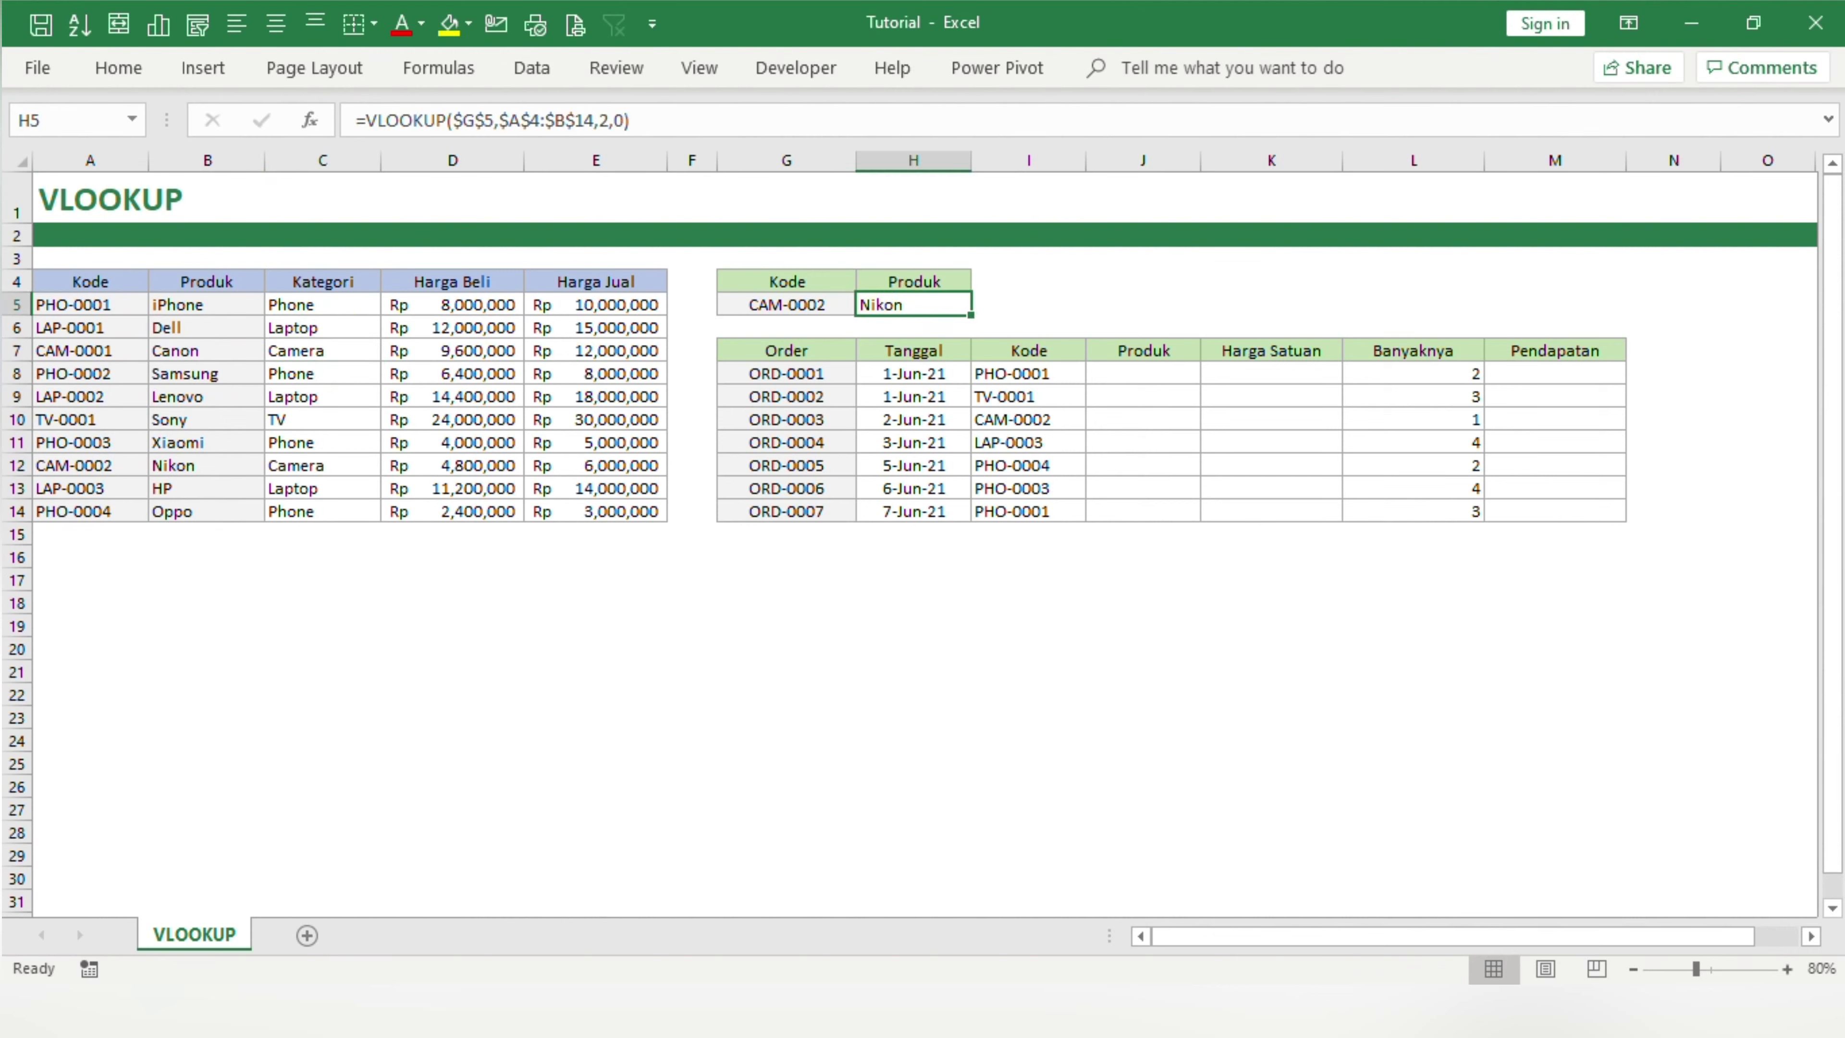
left_click(1123, 370)
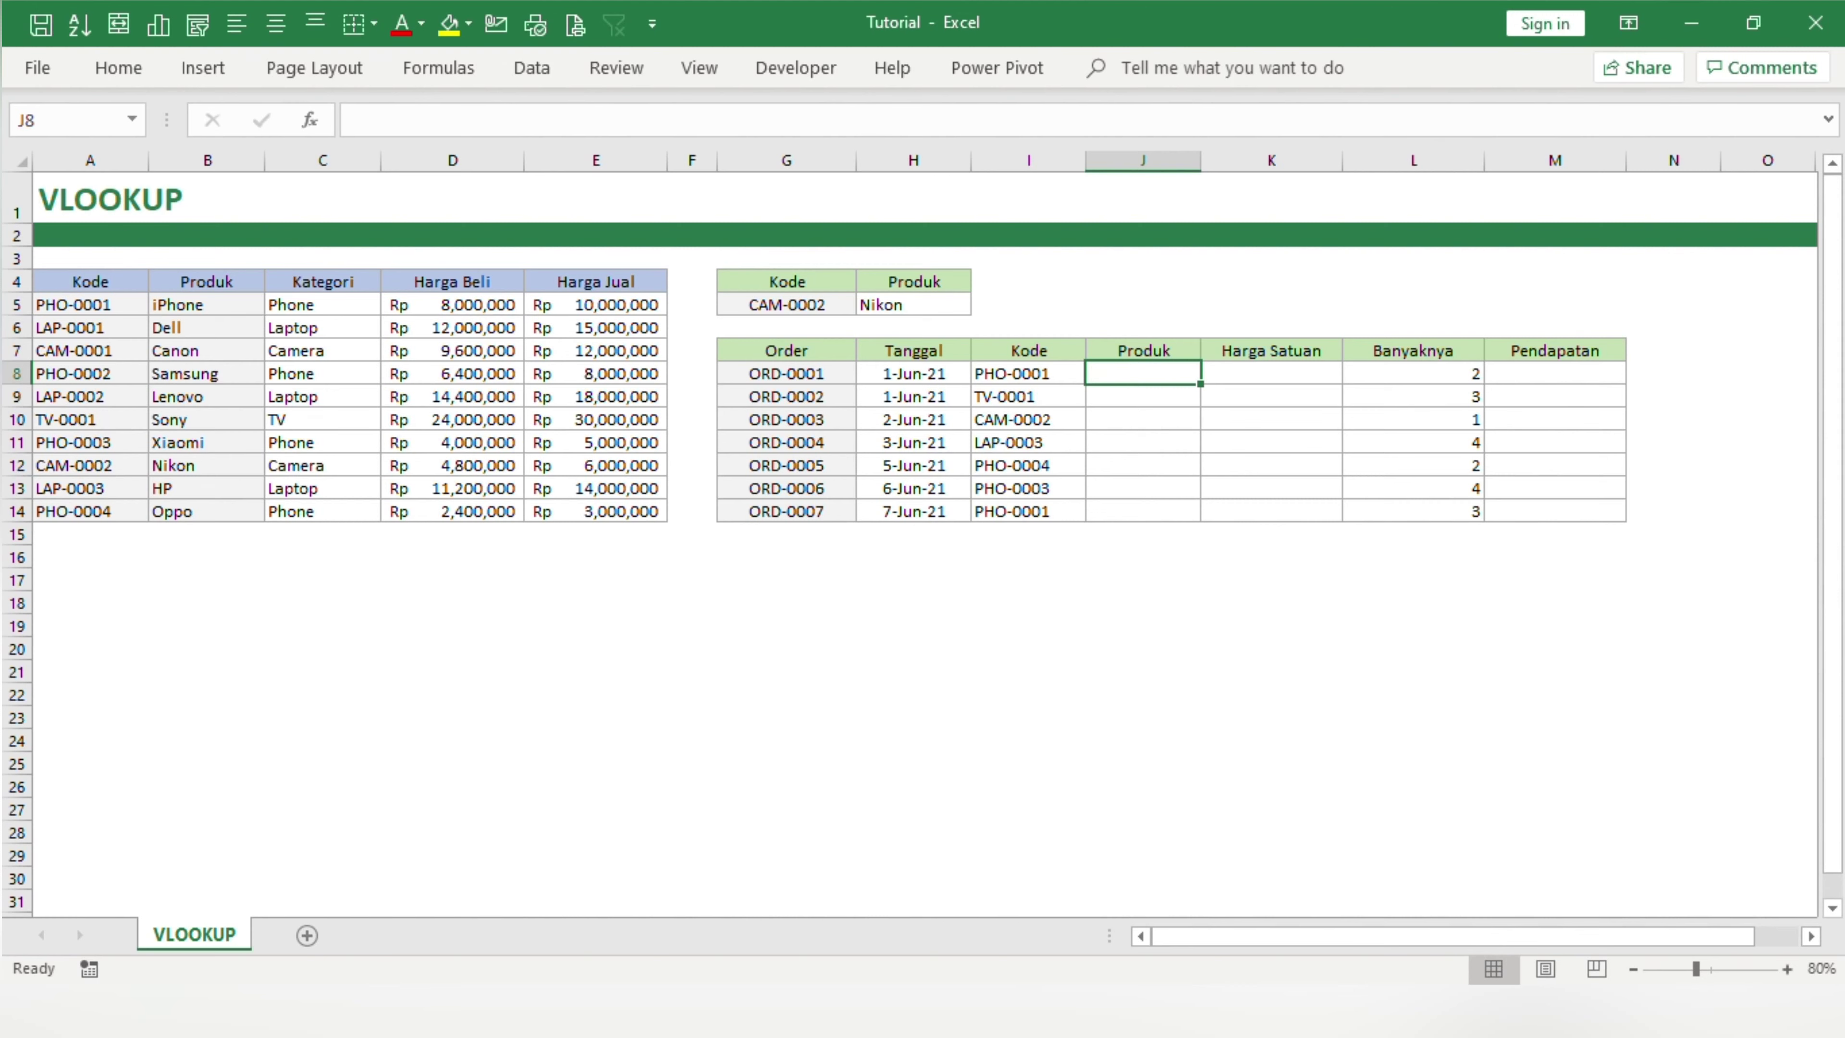
left_click(175, 351)
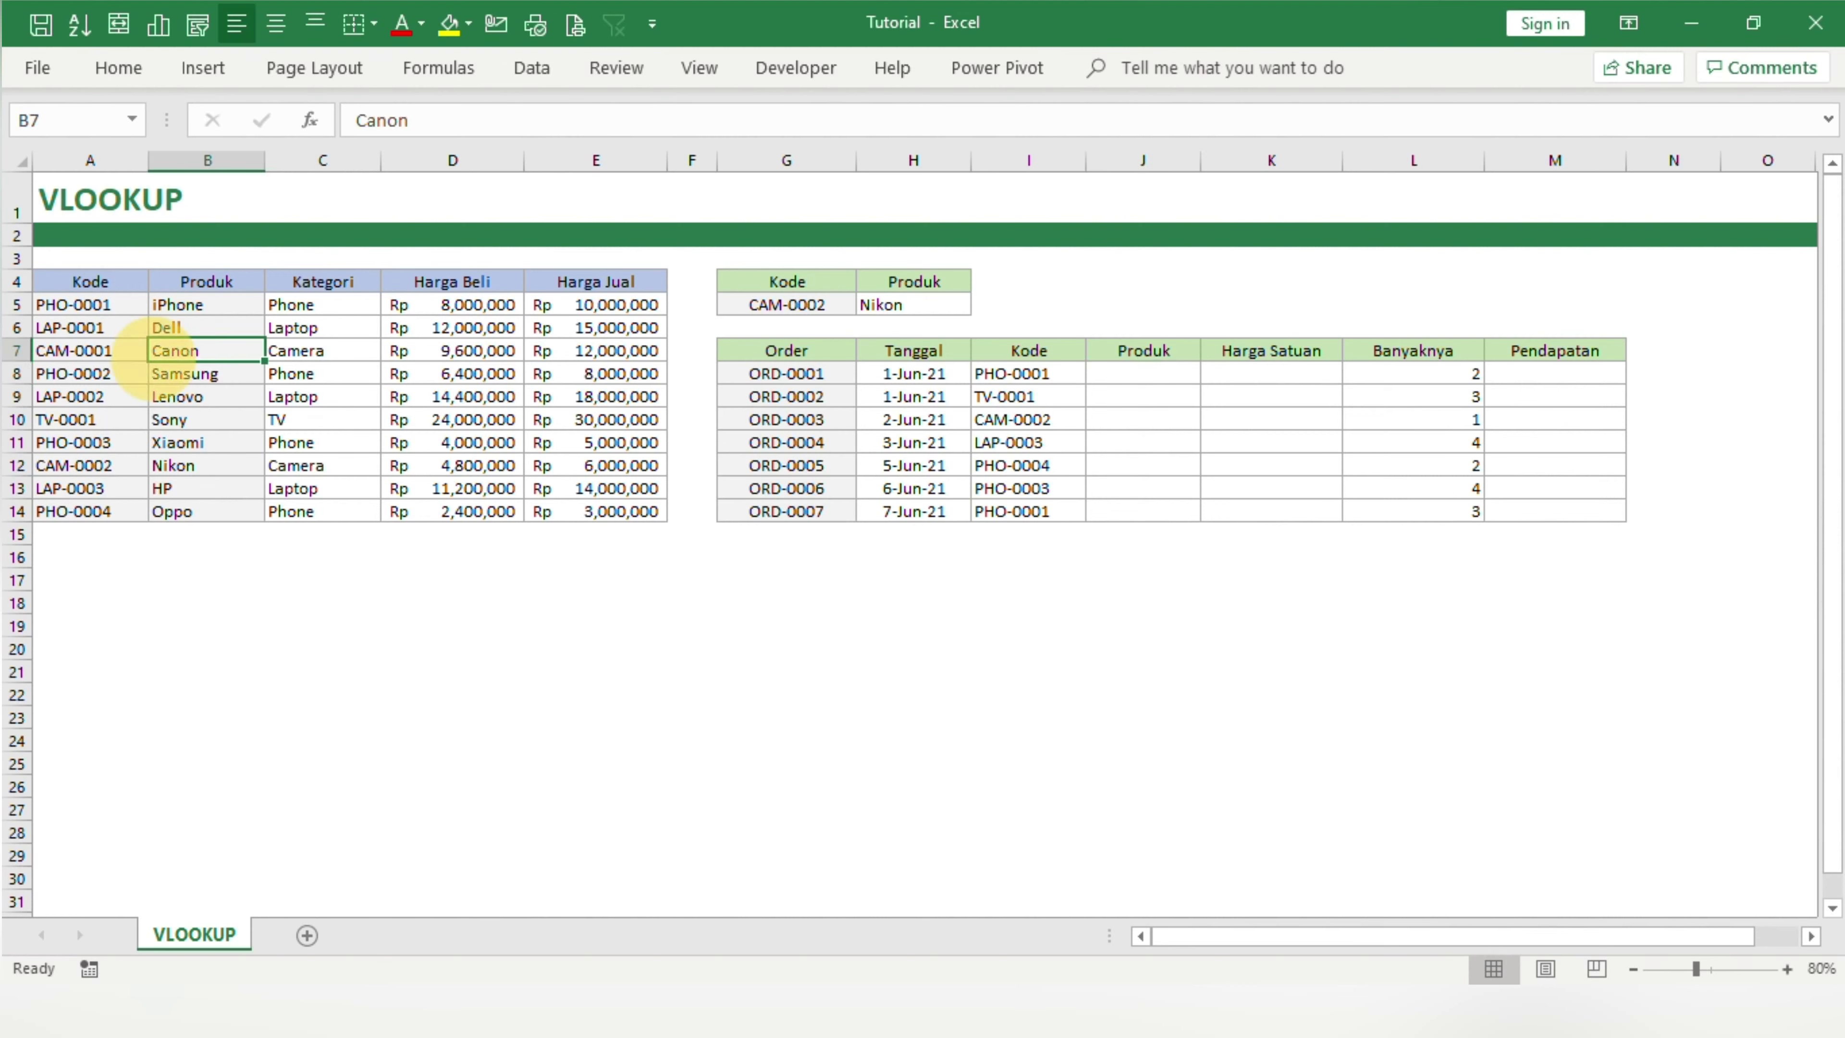
left_click(1133, 373)
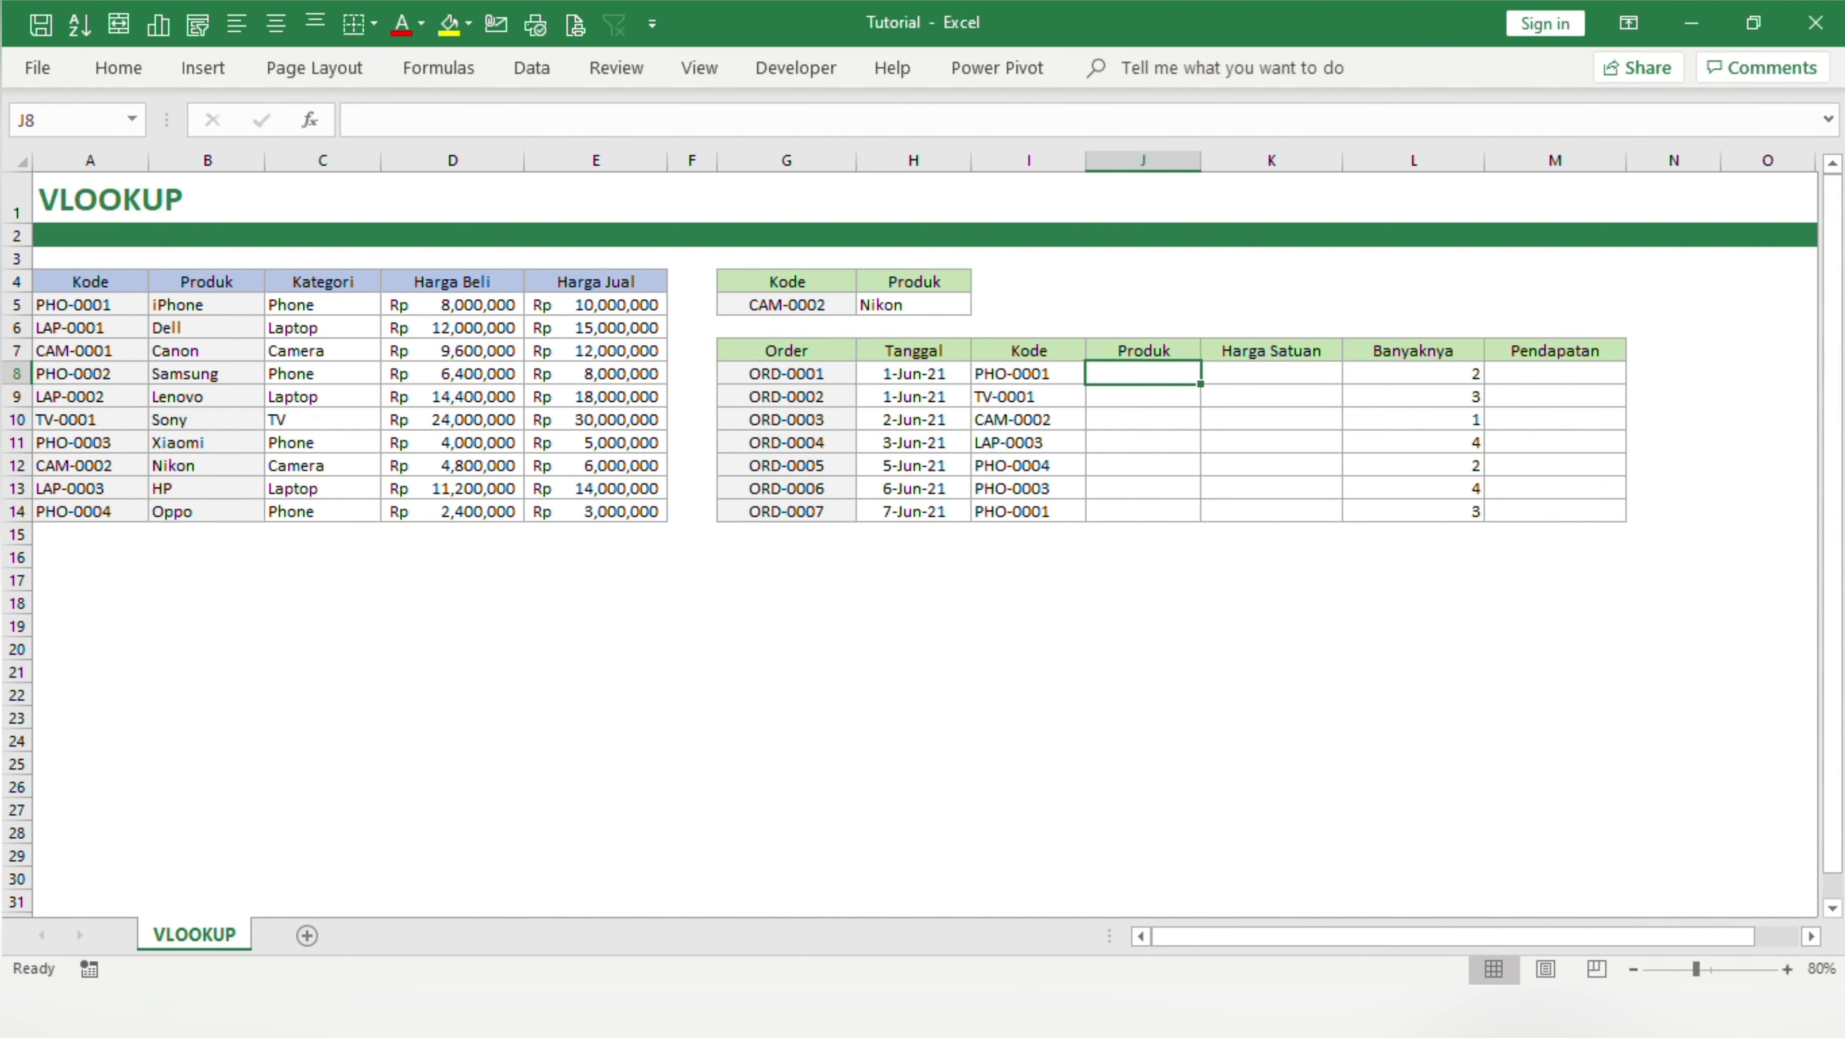
Define the product table A4:E14 as a named range called Produk
left_click_drag(90, 282, 575, 510)
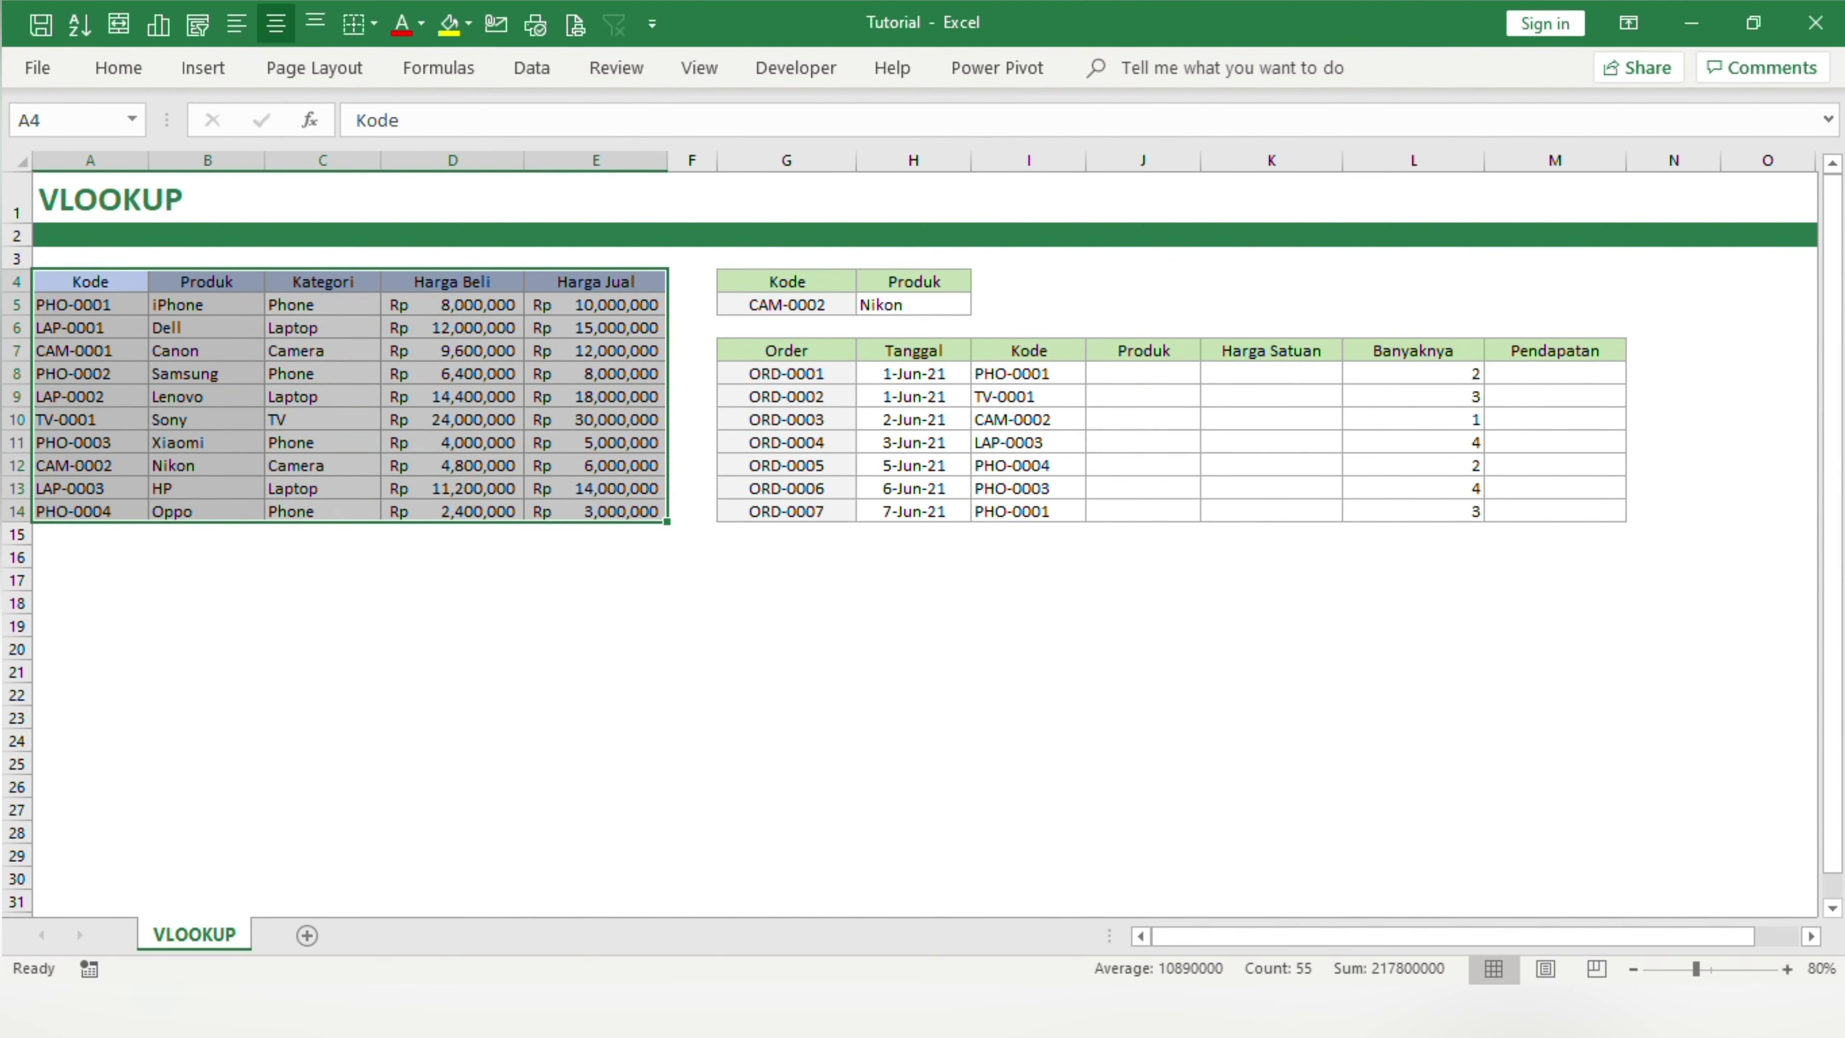
left_click(44, 120)
type("Produk")
key("Return")
Enter =VLOOKUP(I8,Produk,2,0) in J8 to return the product name for the first order's code
left_click(1109, 370)
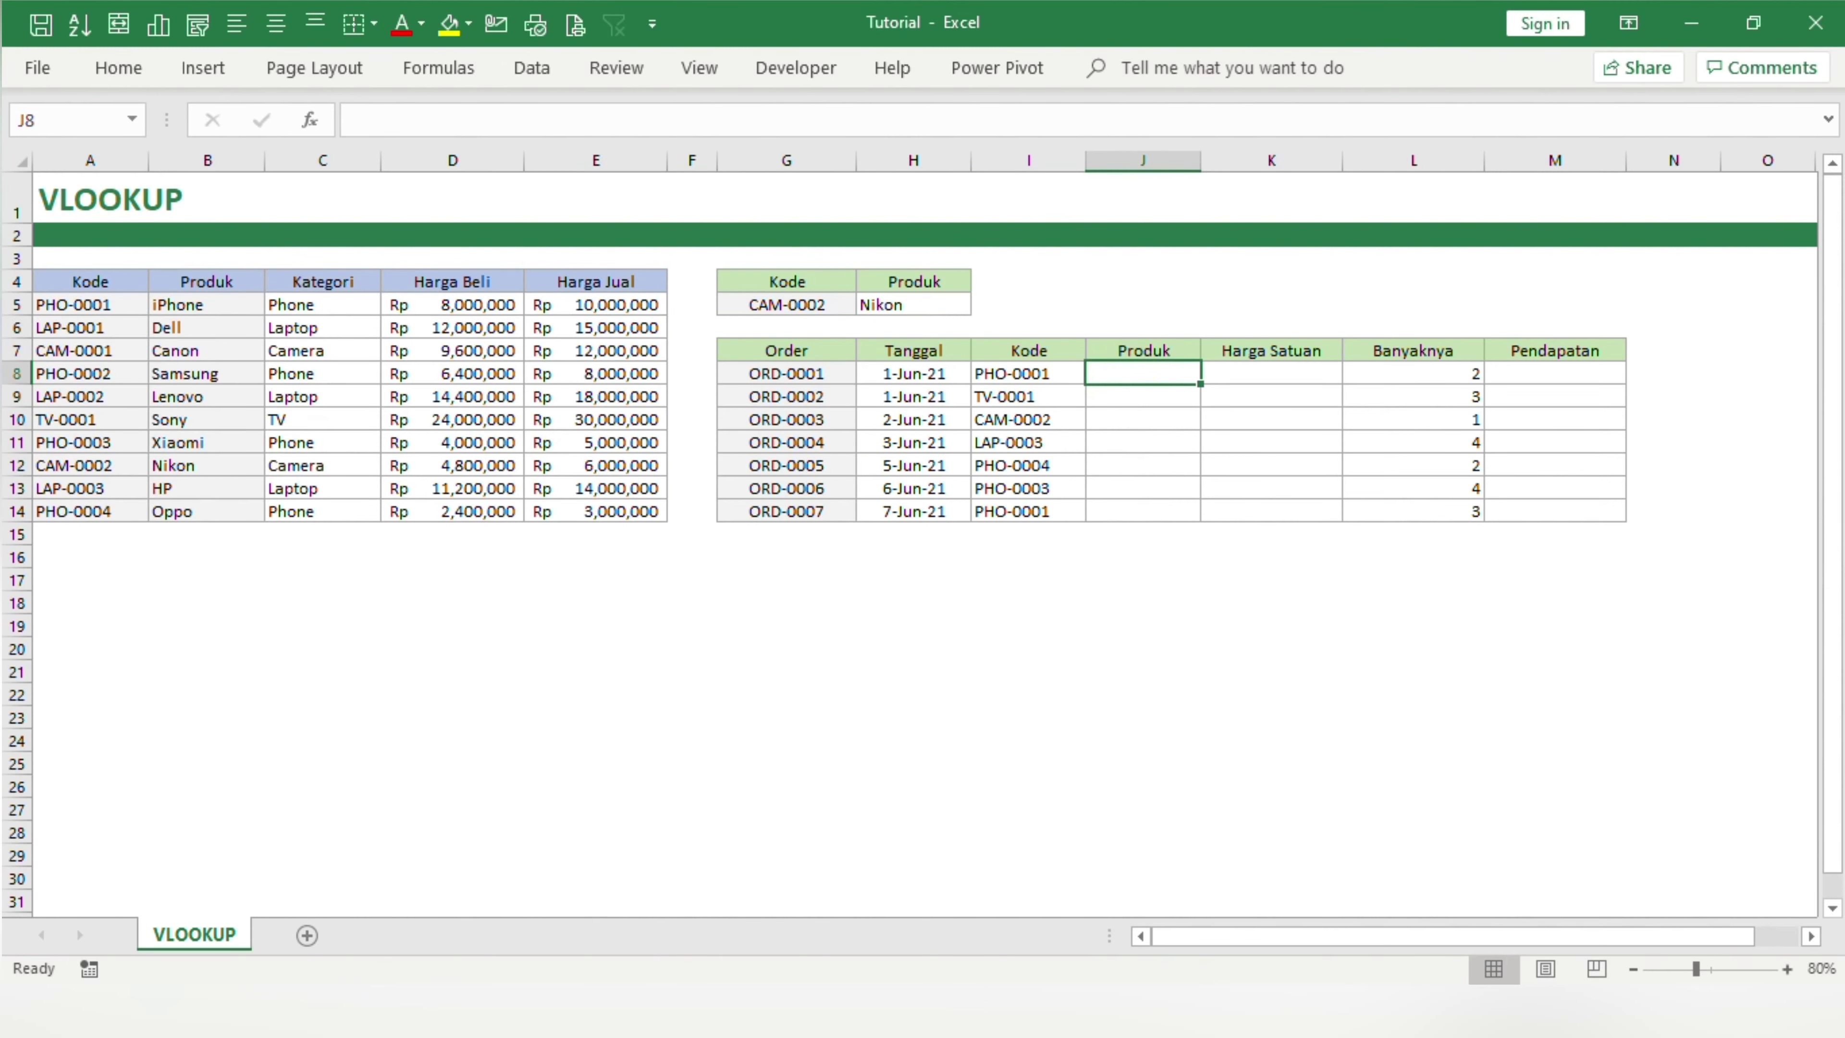
type("=")
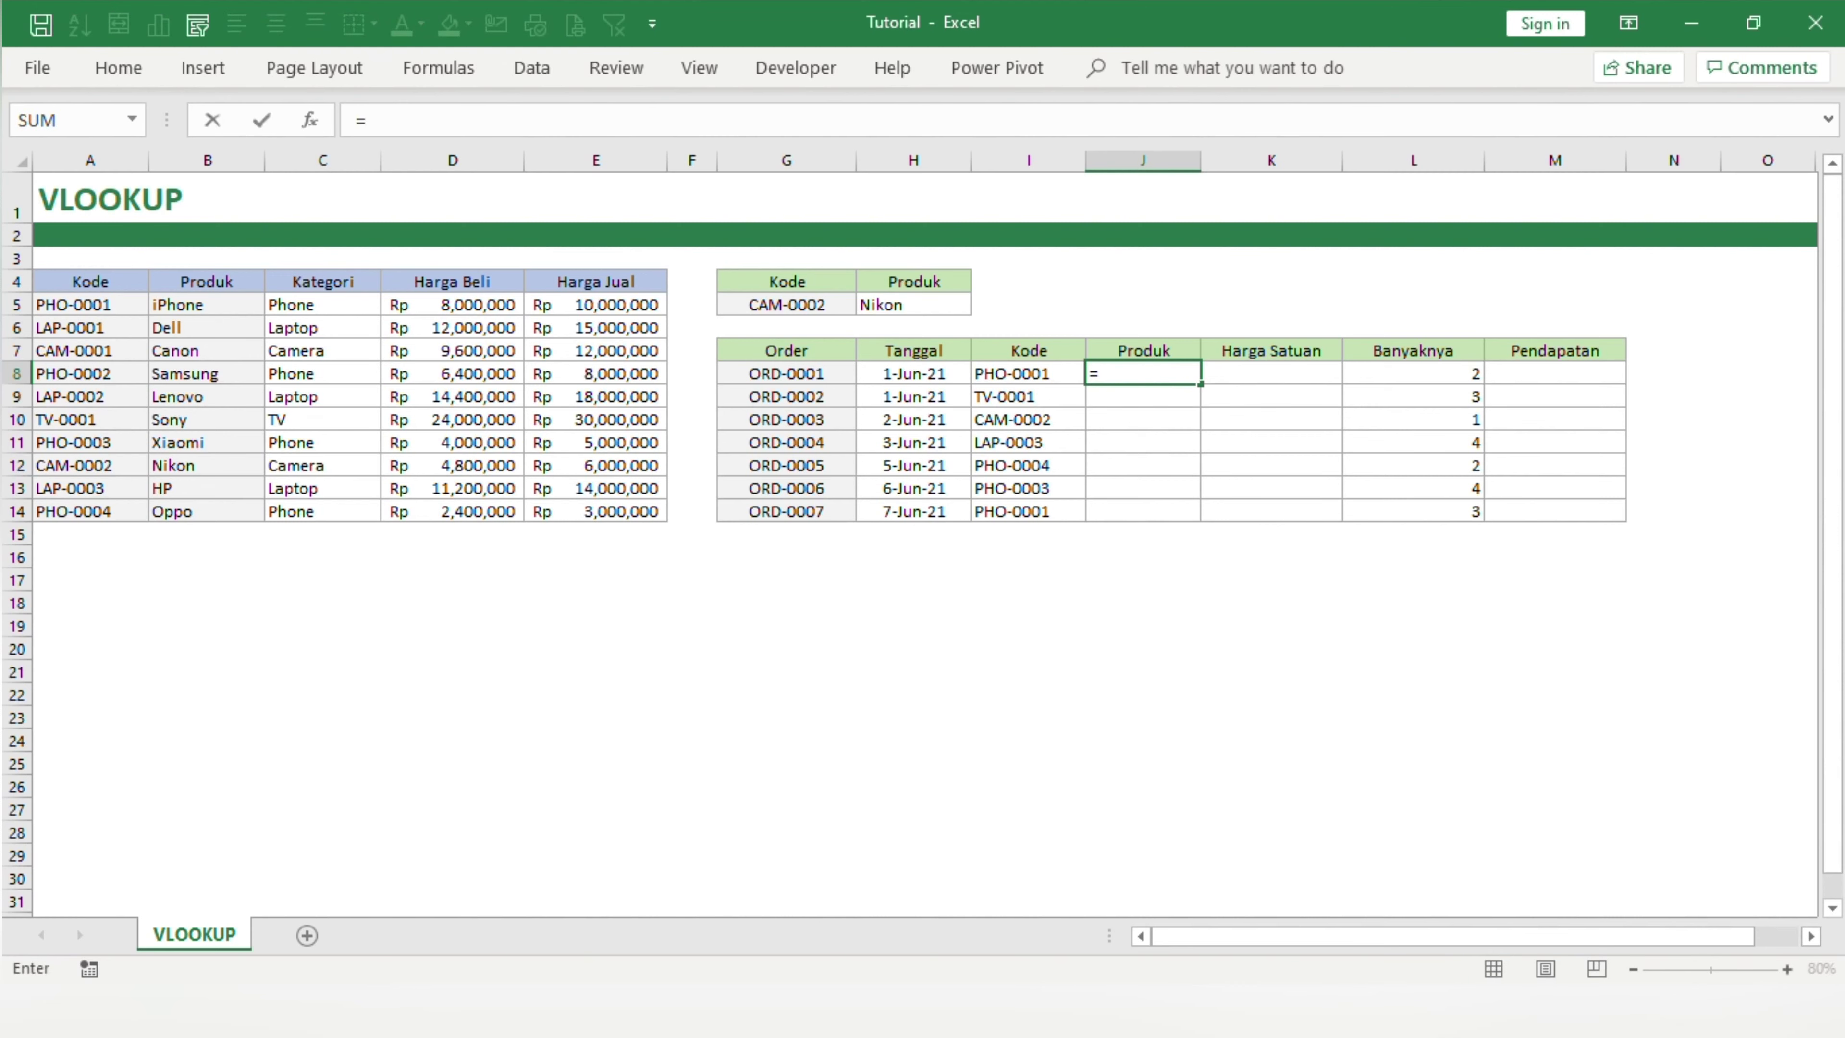
type("vlookup")
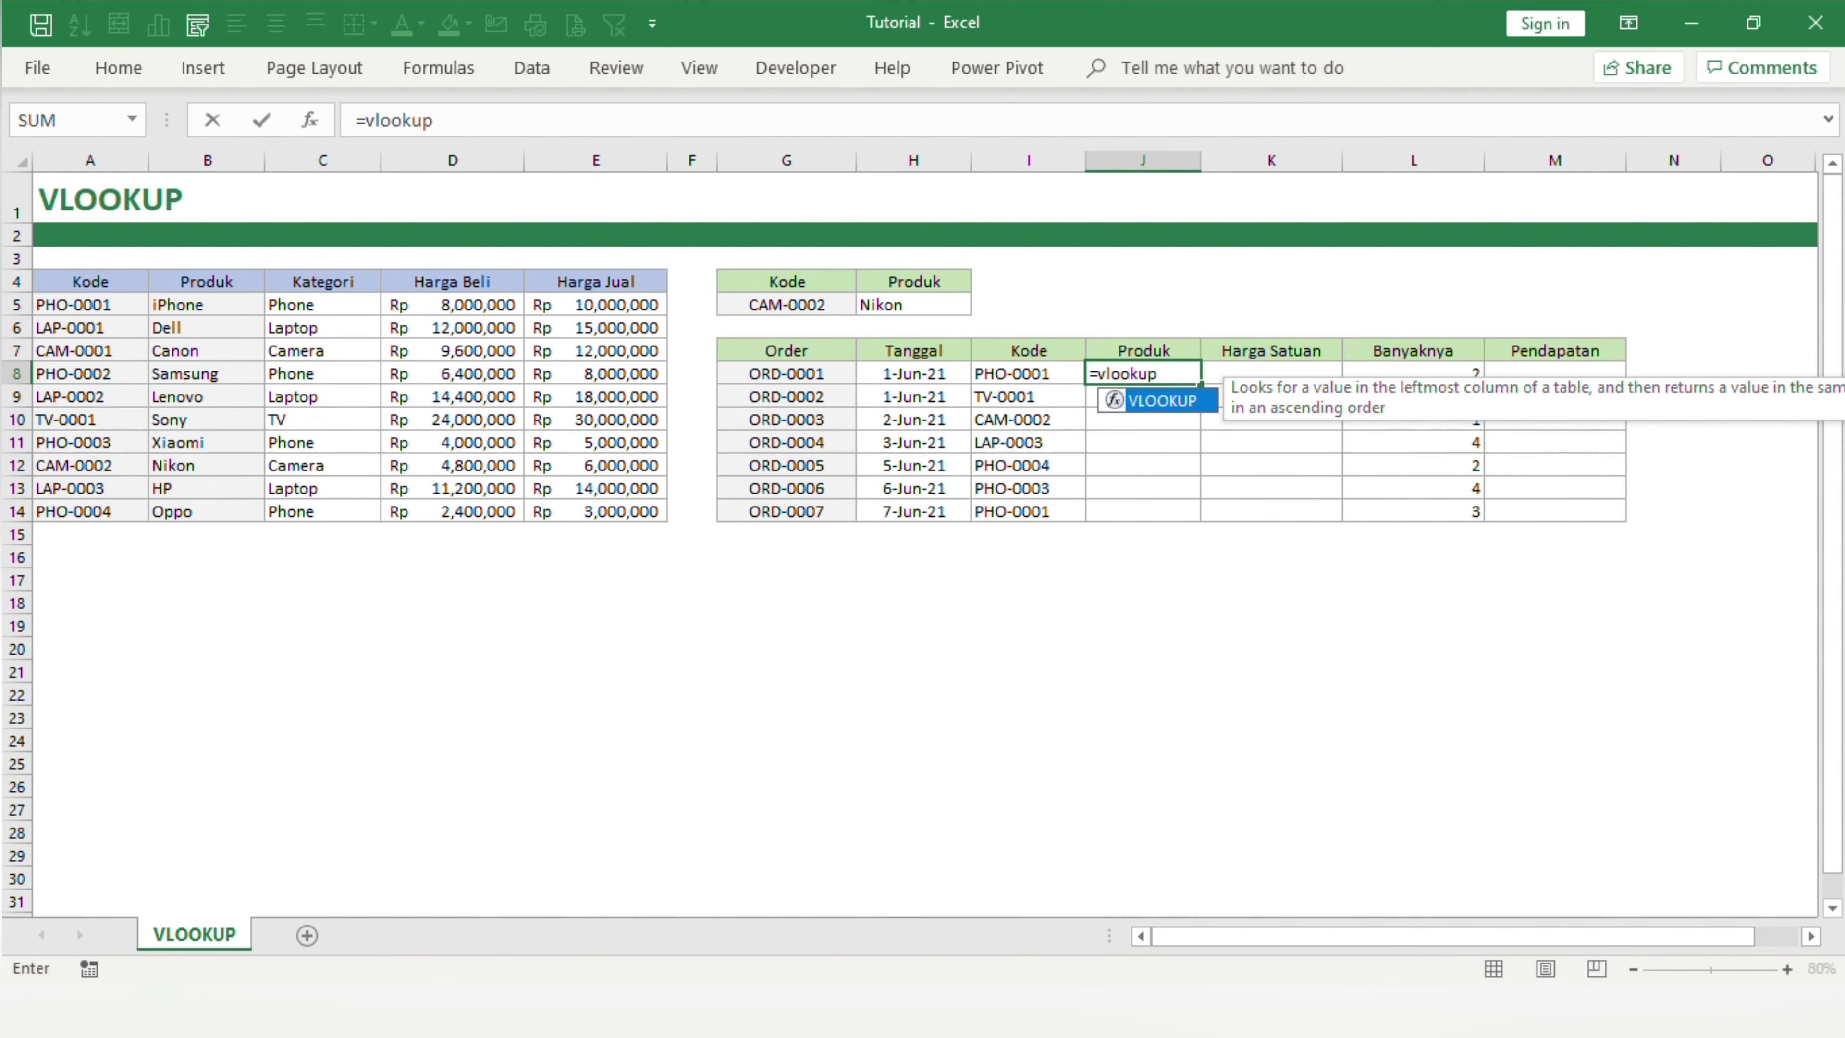
type("(")
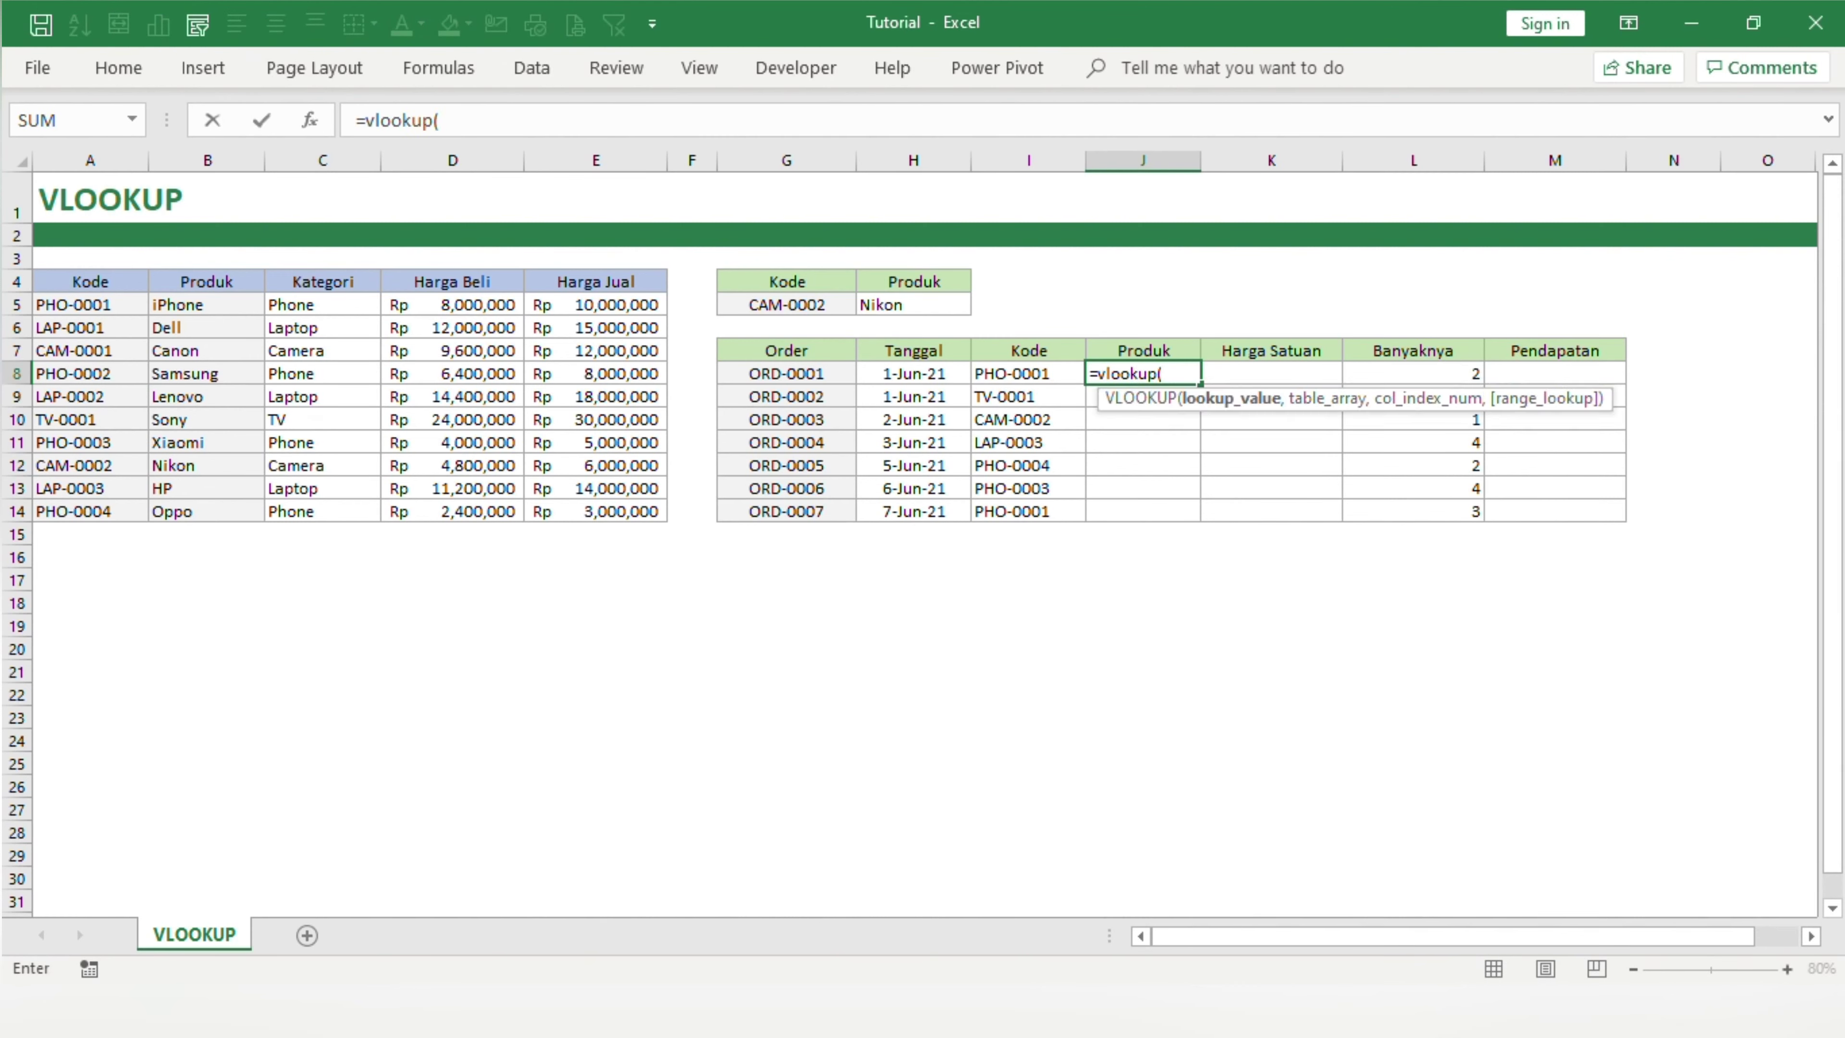
key("Left")
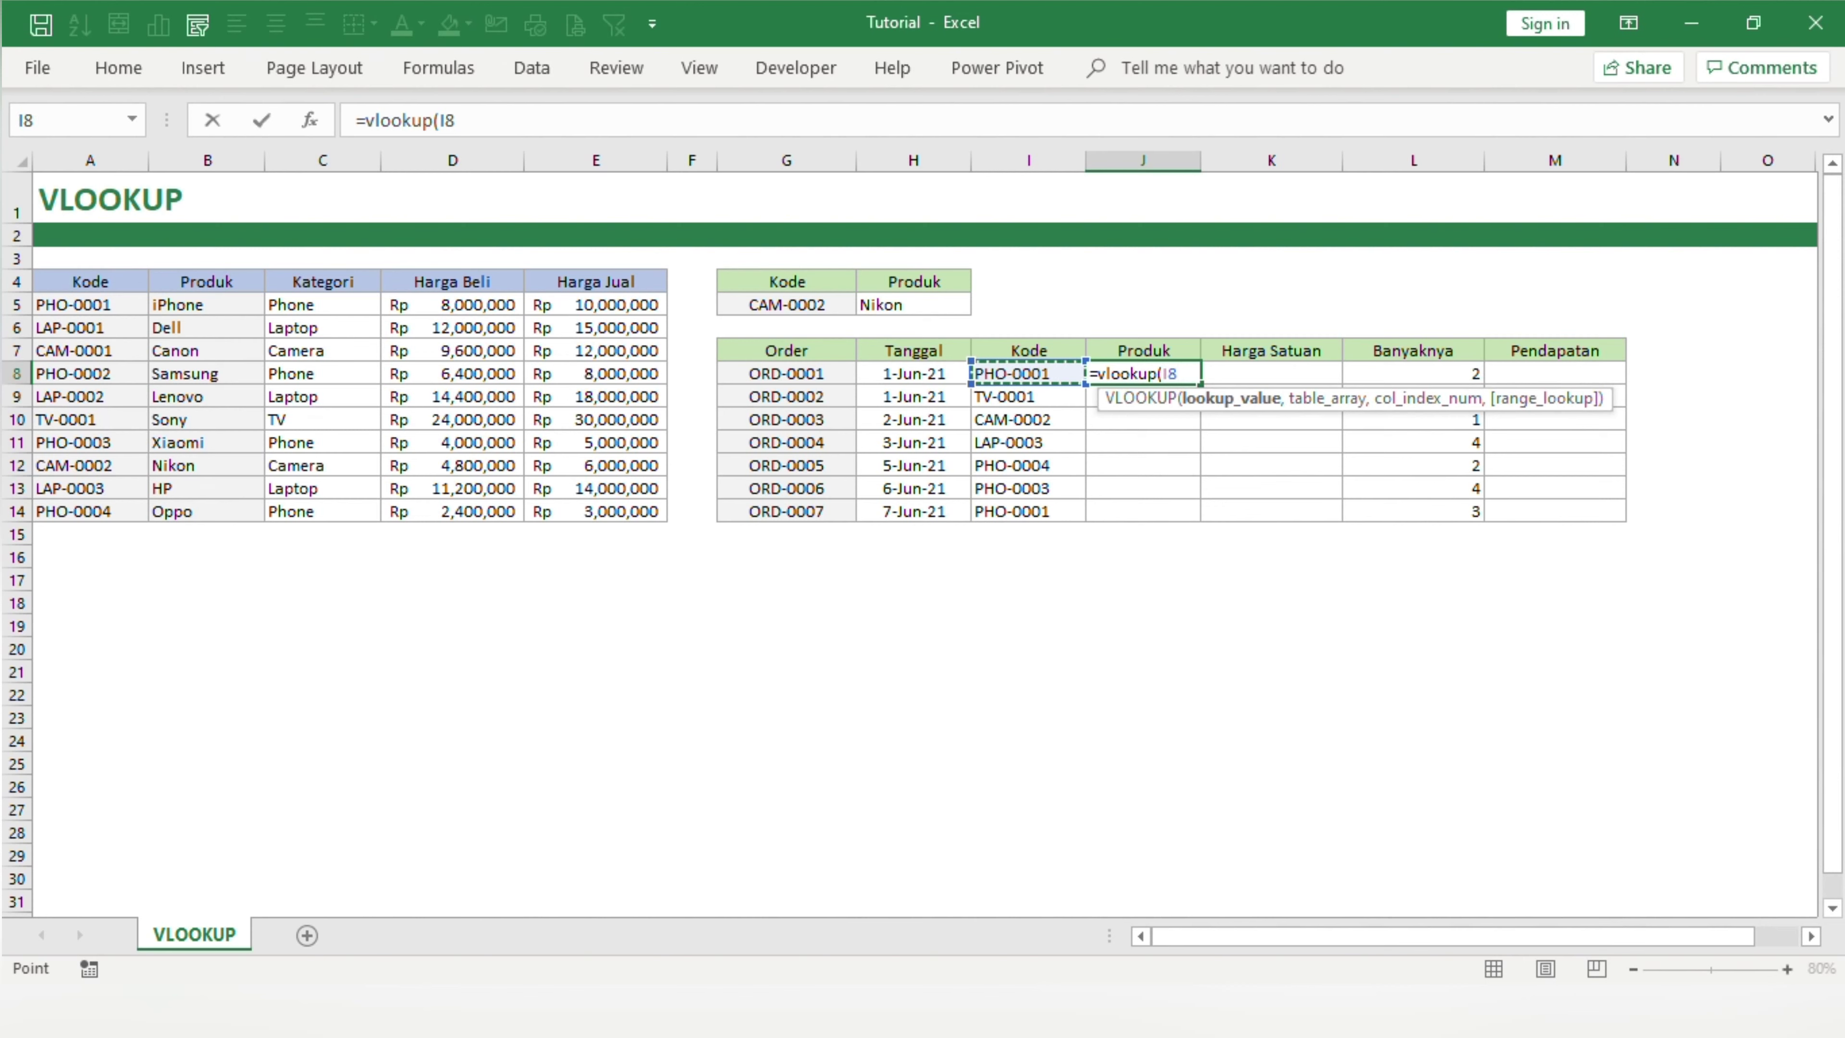
type(",")
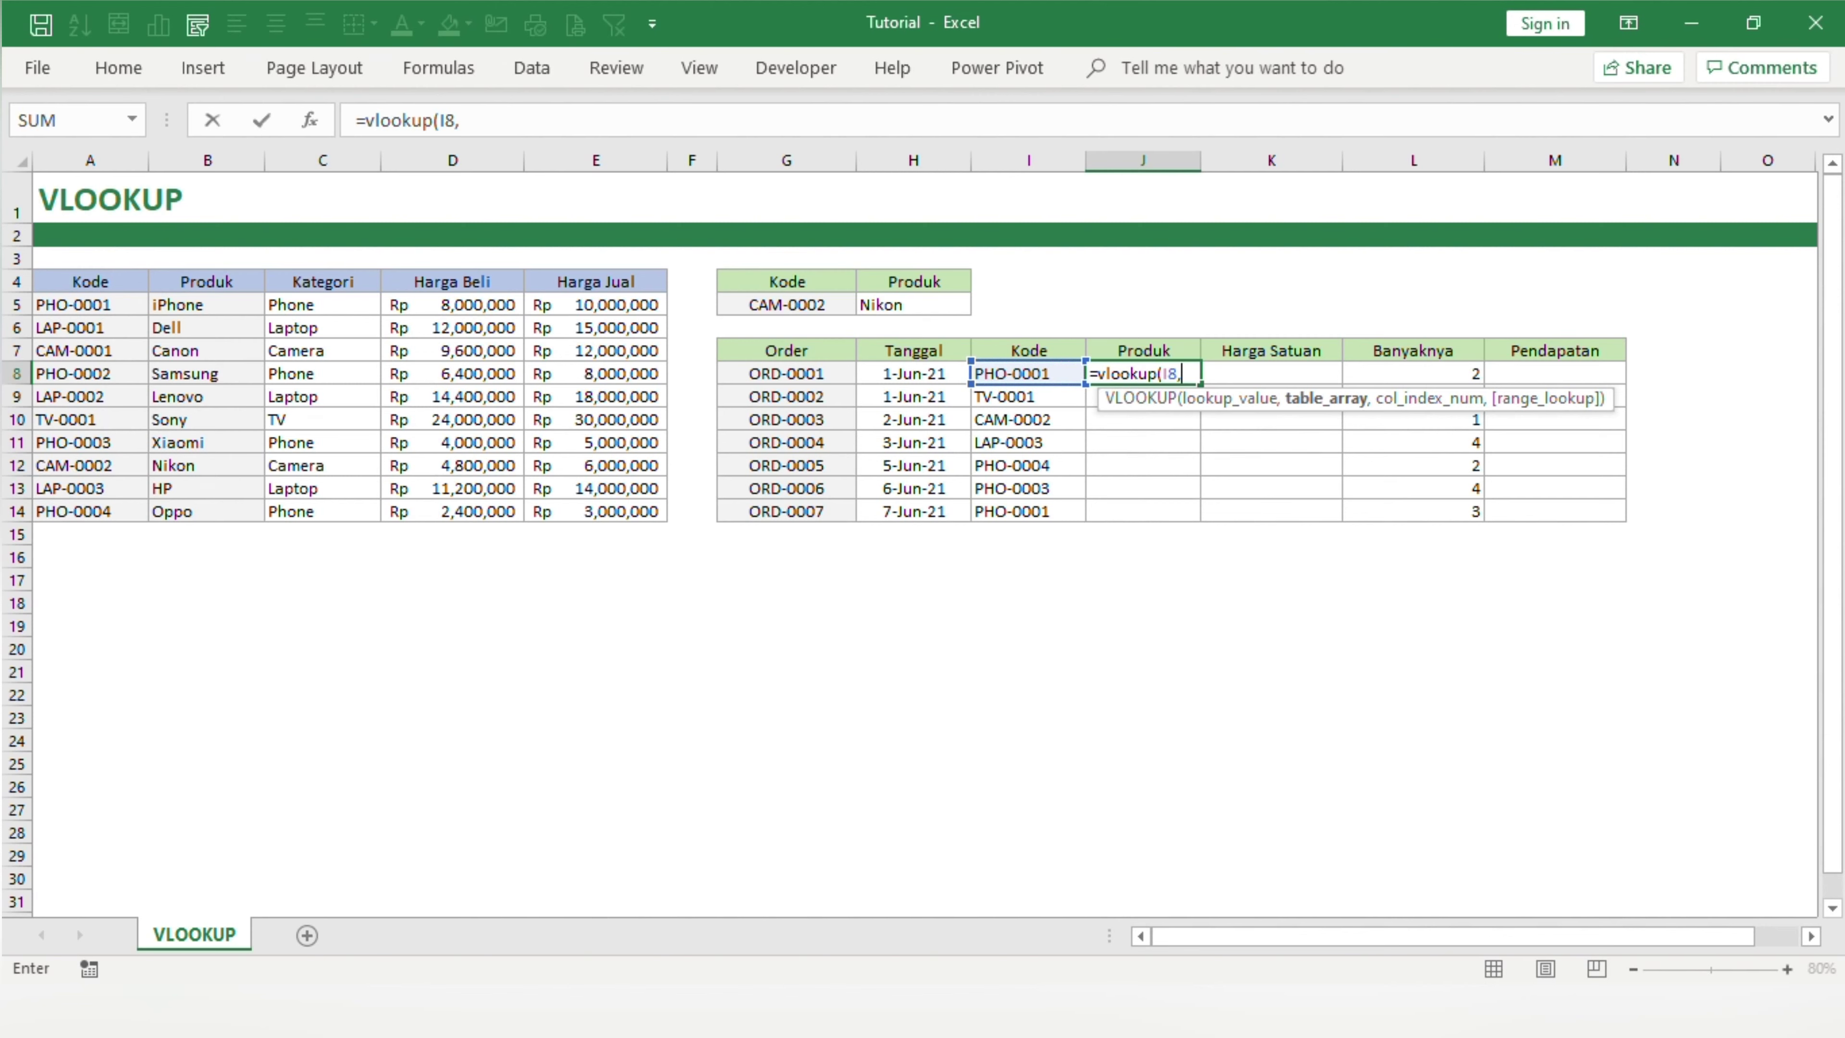
type("Produ")
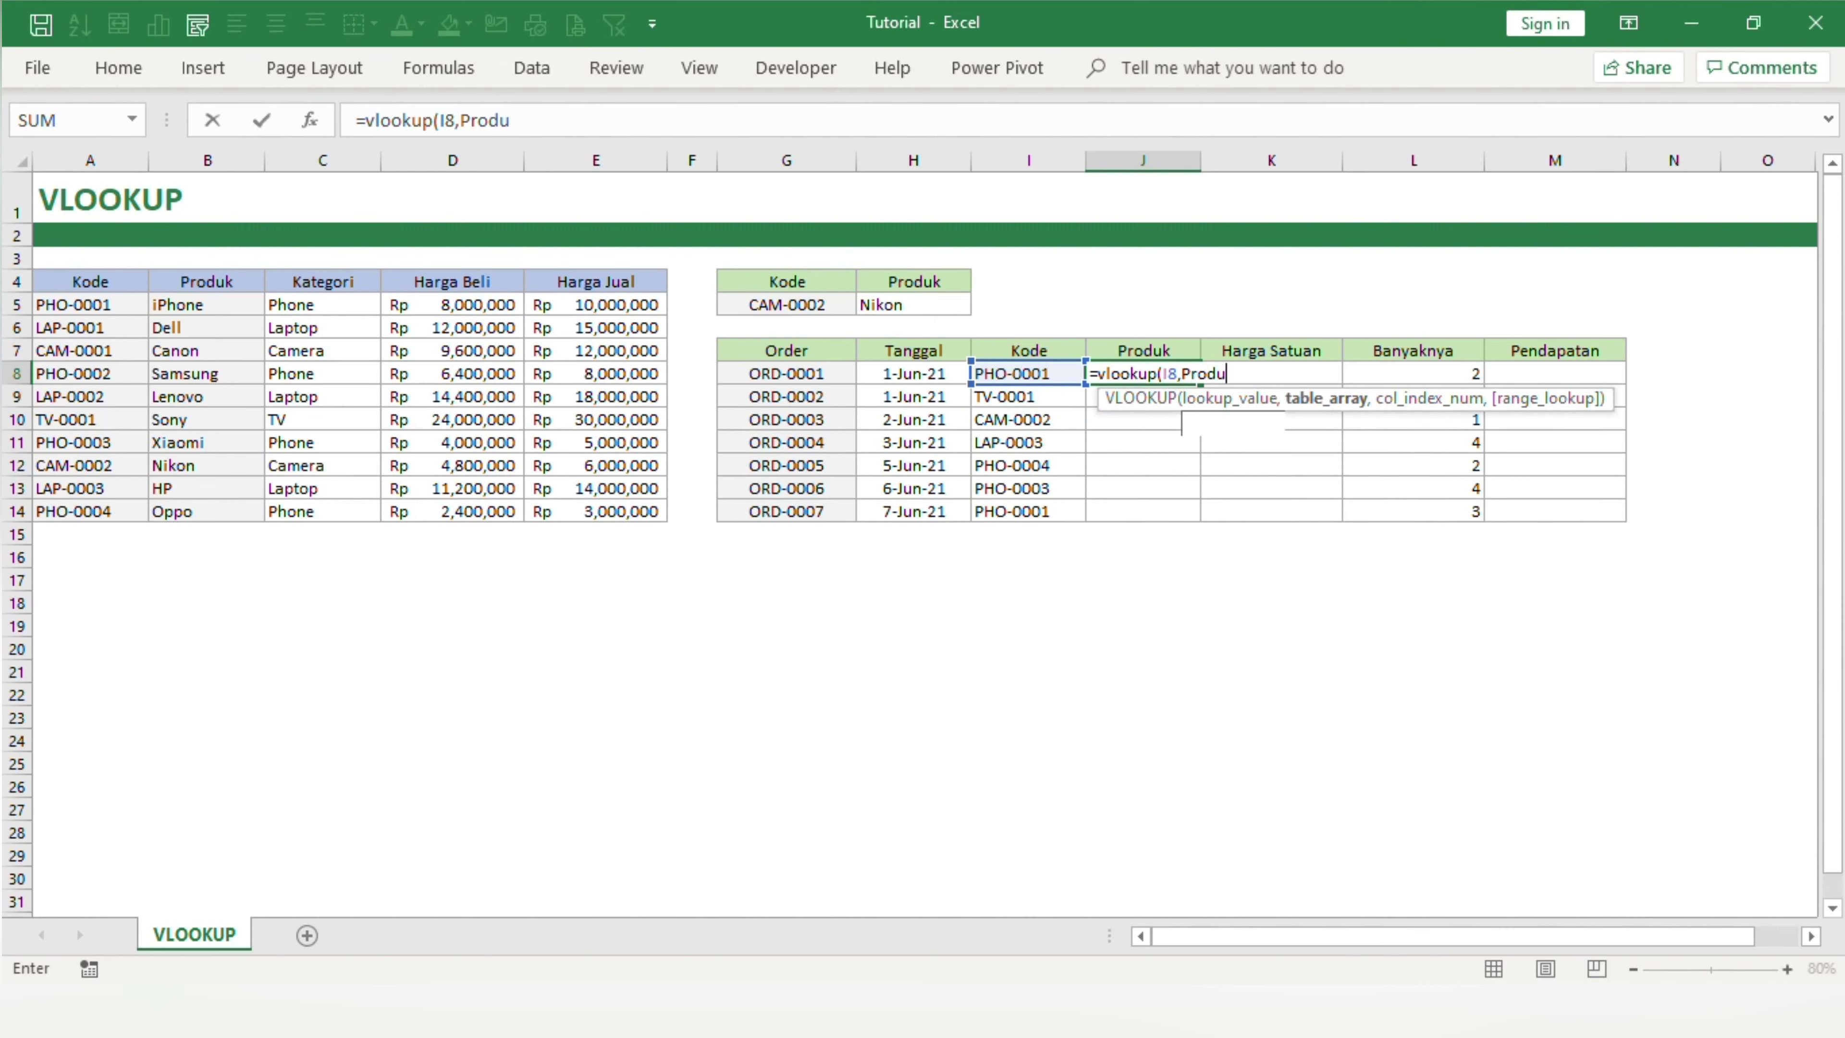
type("k")
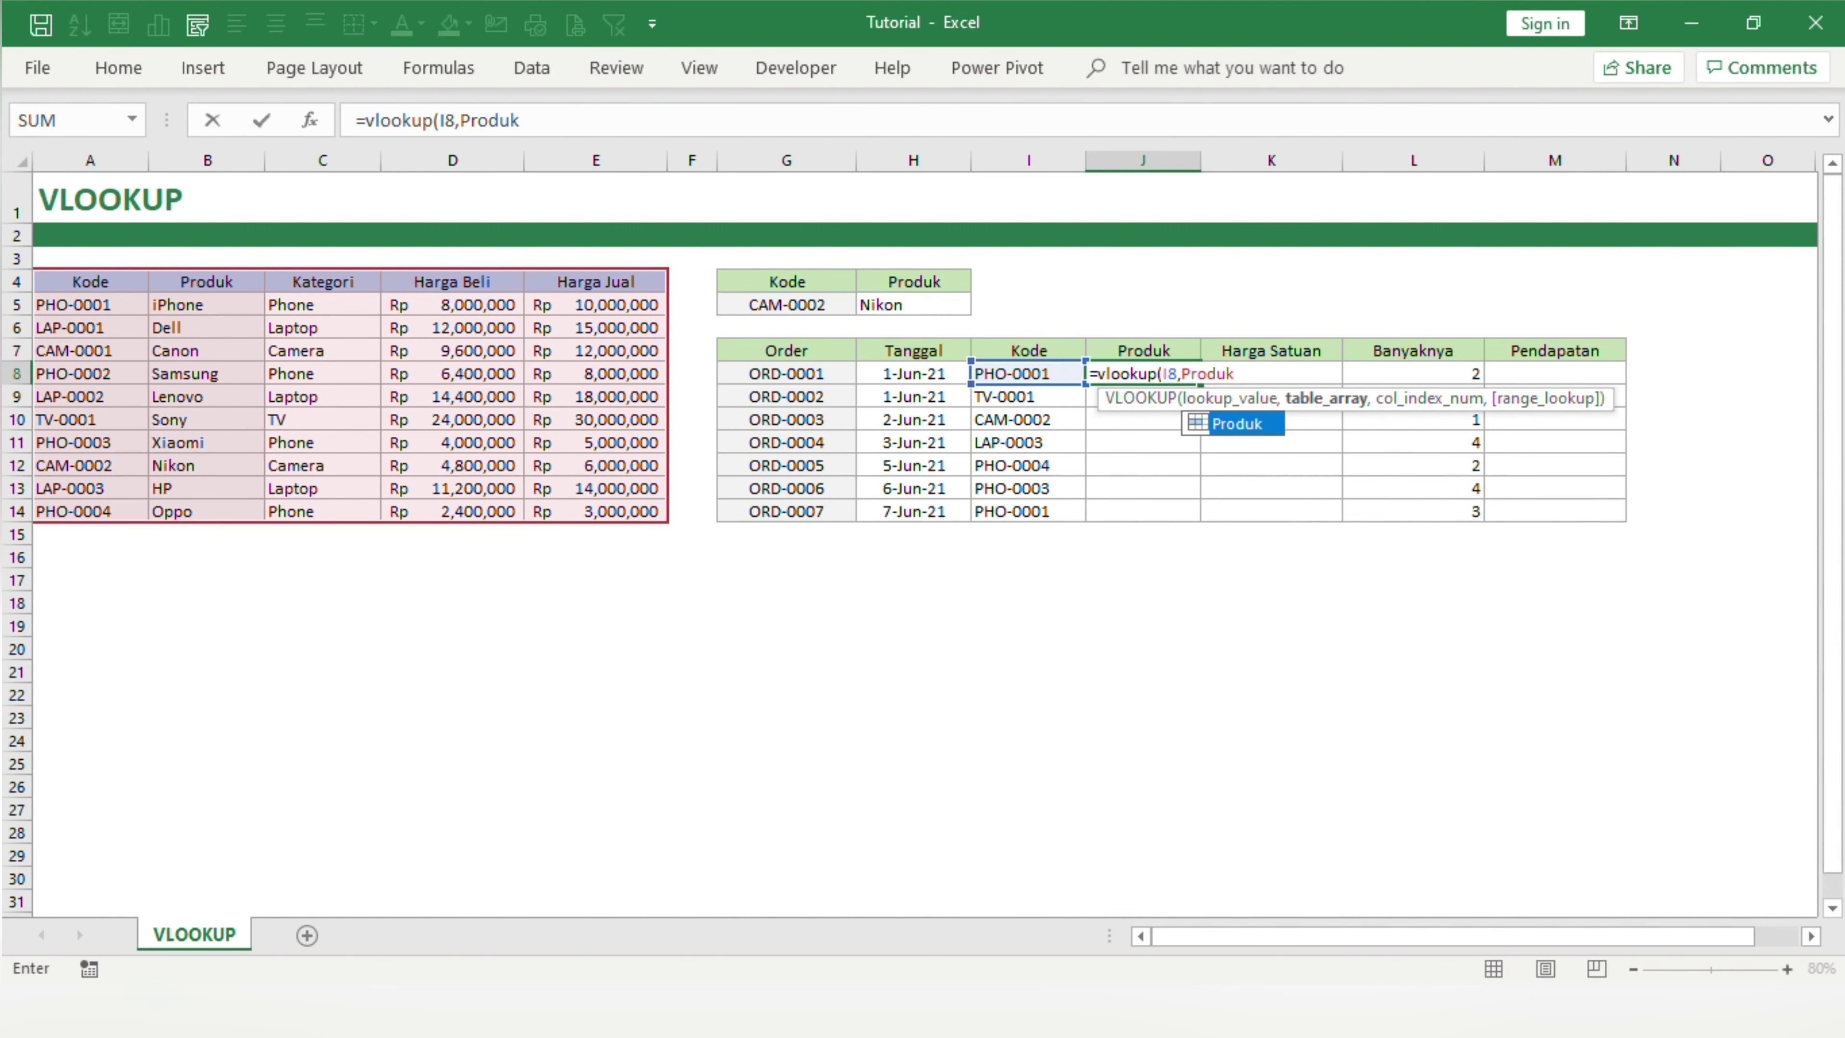
left_click(1228, 429)
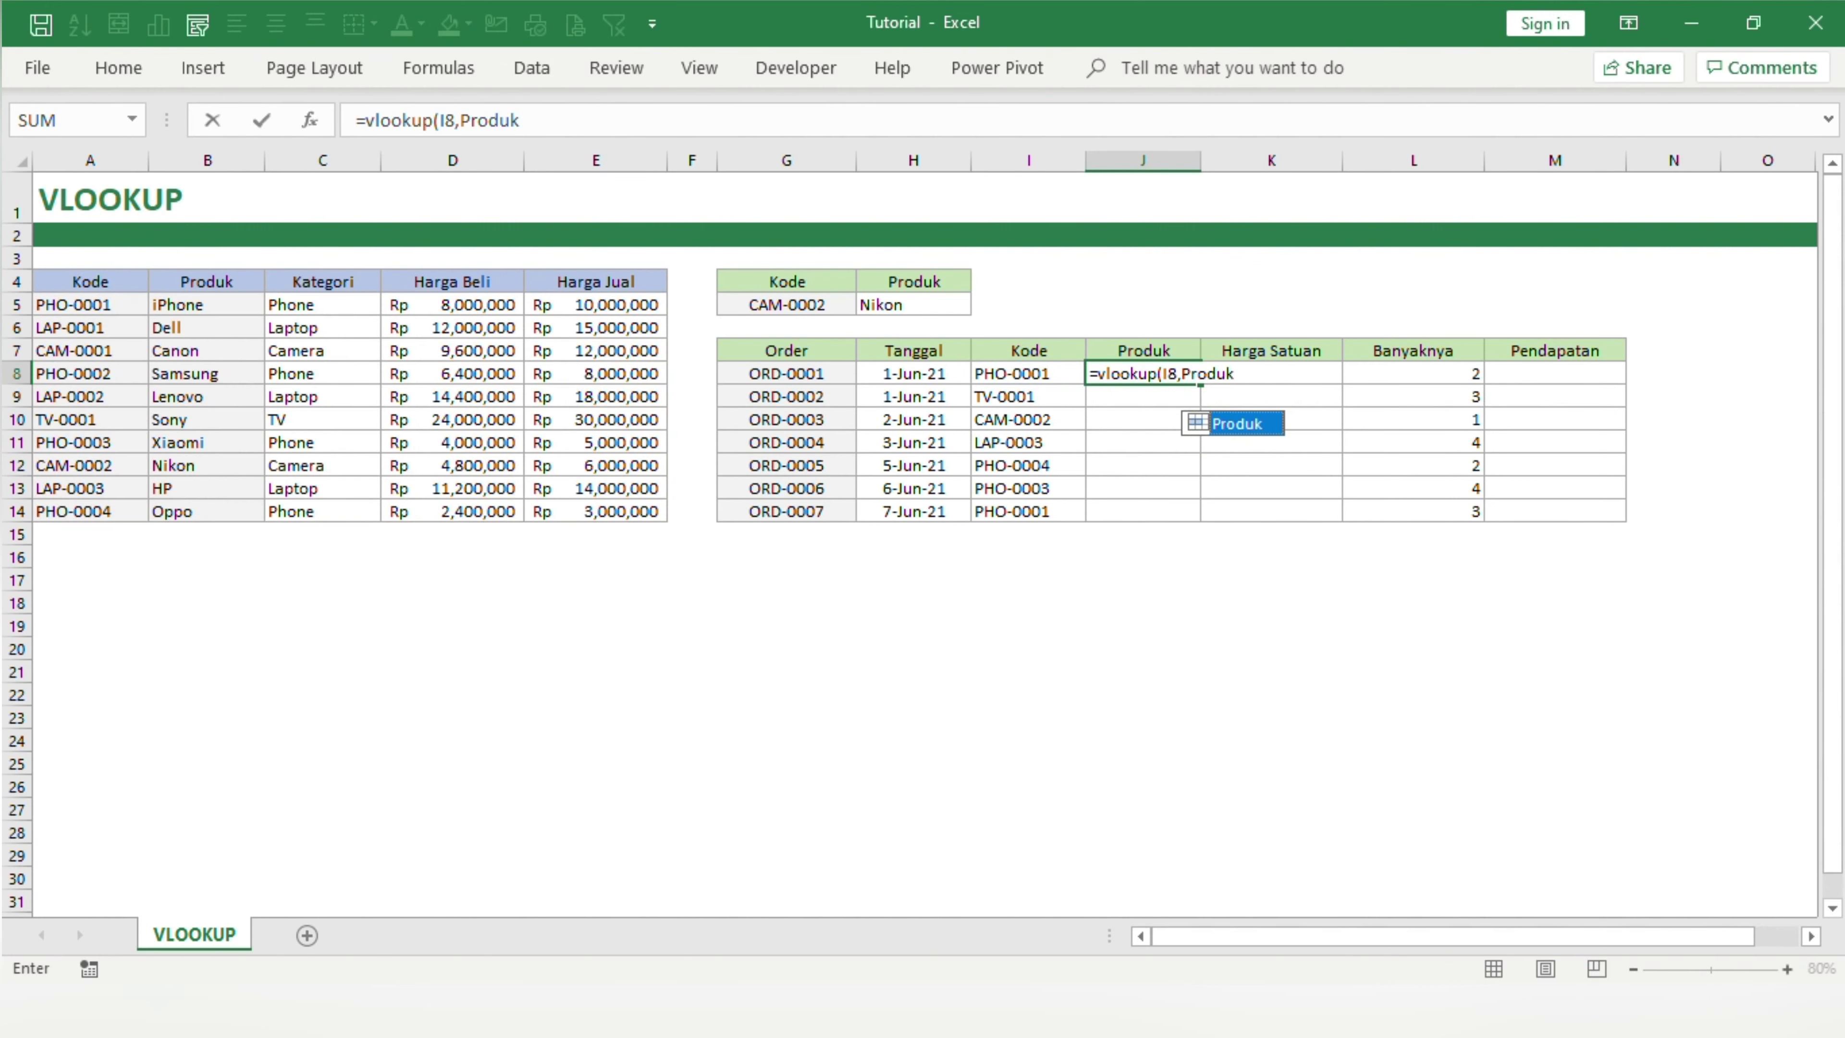
type(",")
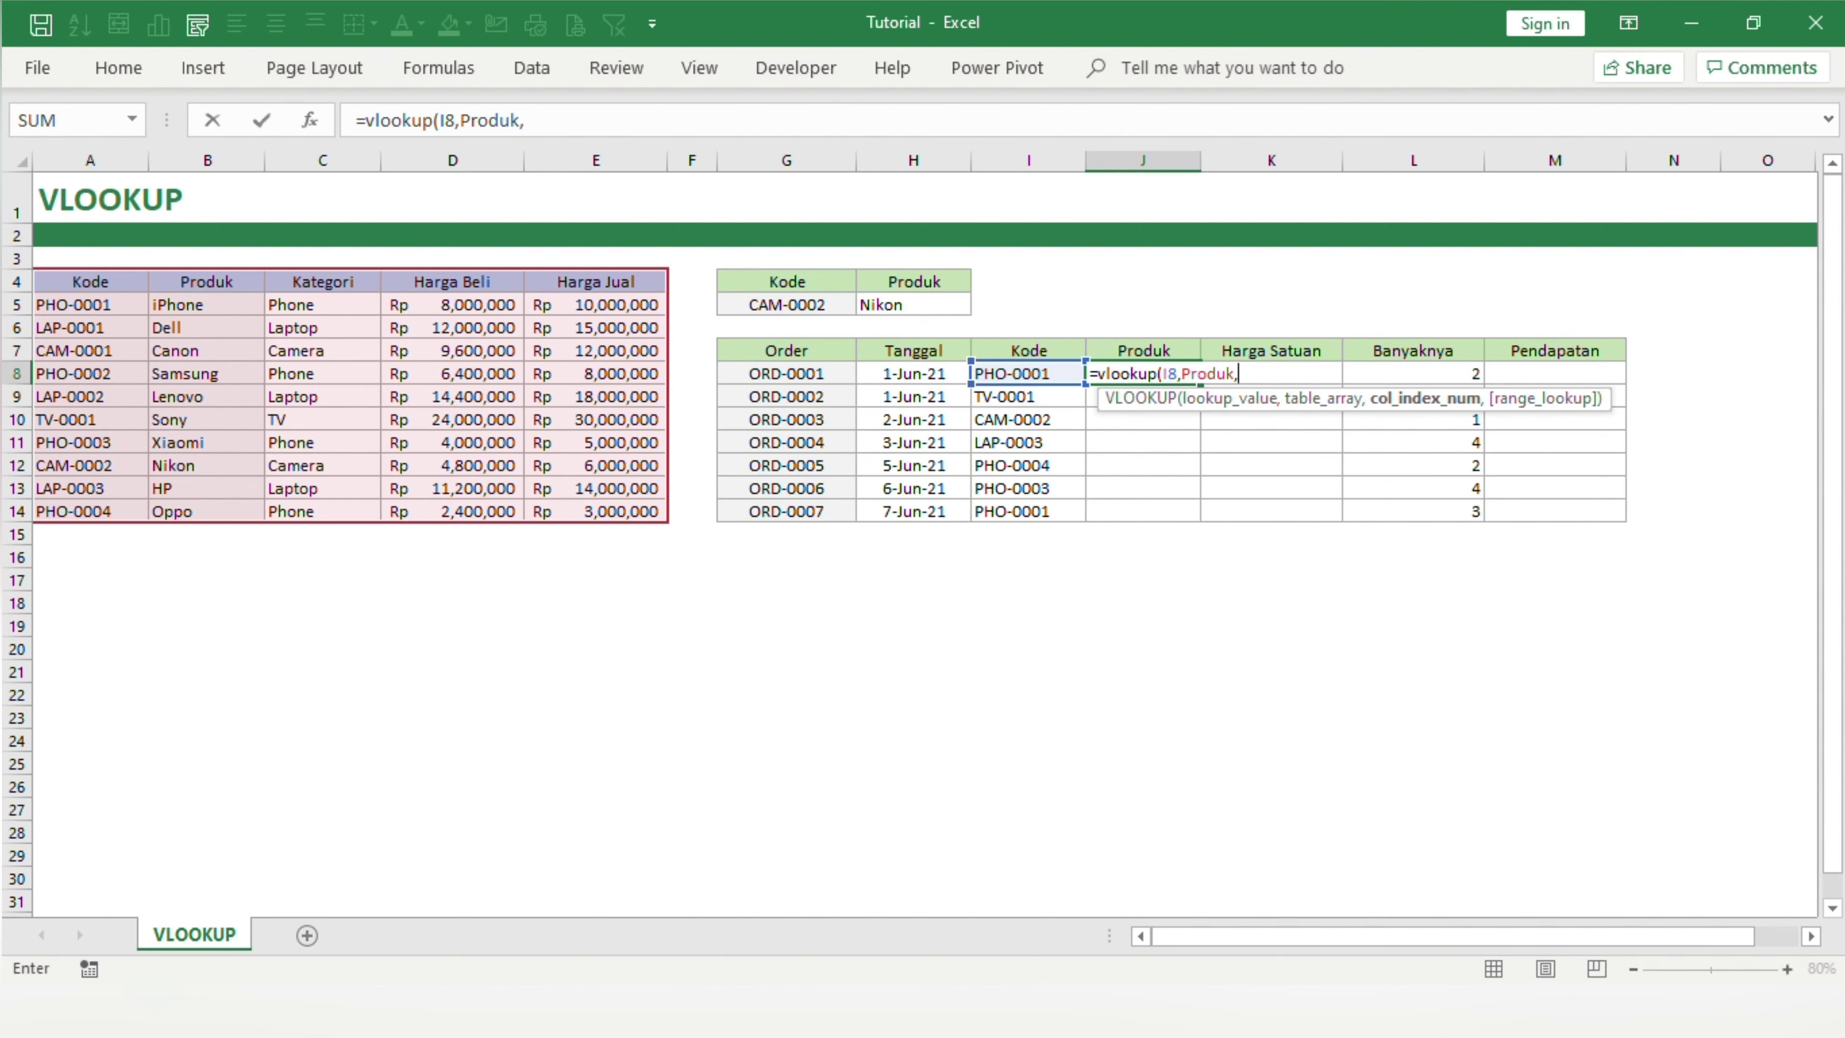
type("2,")
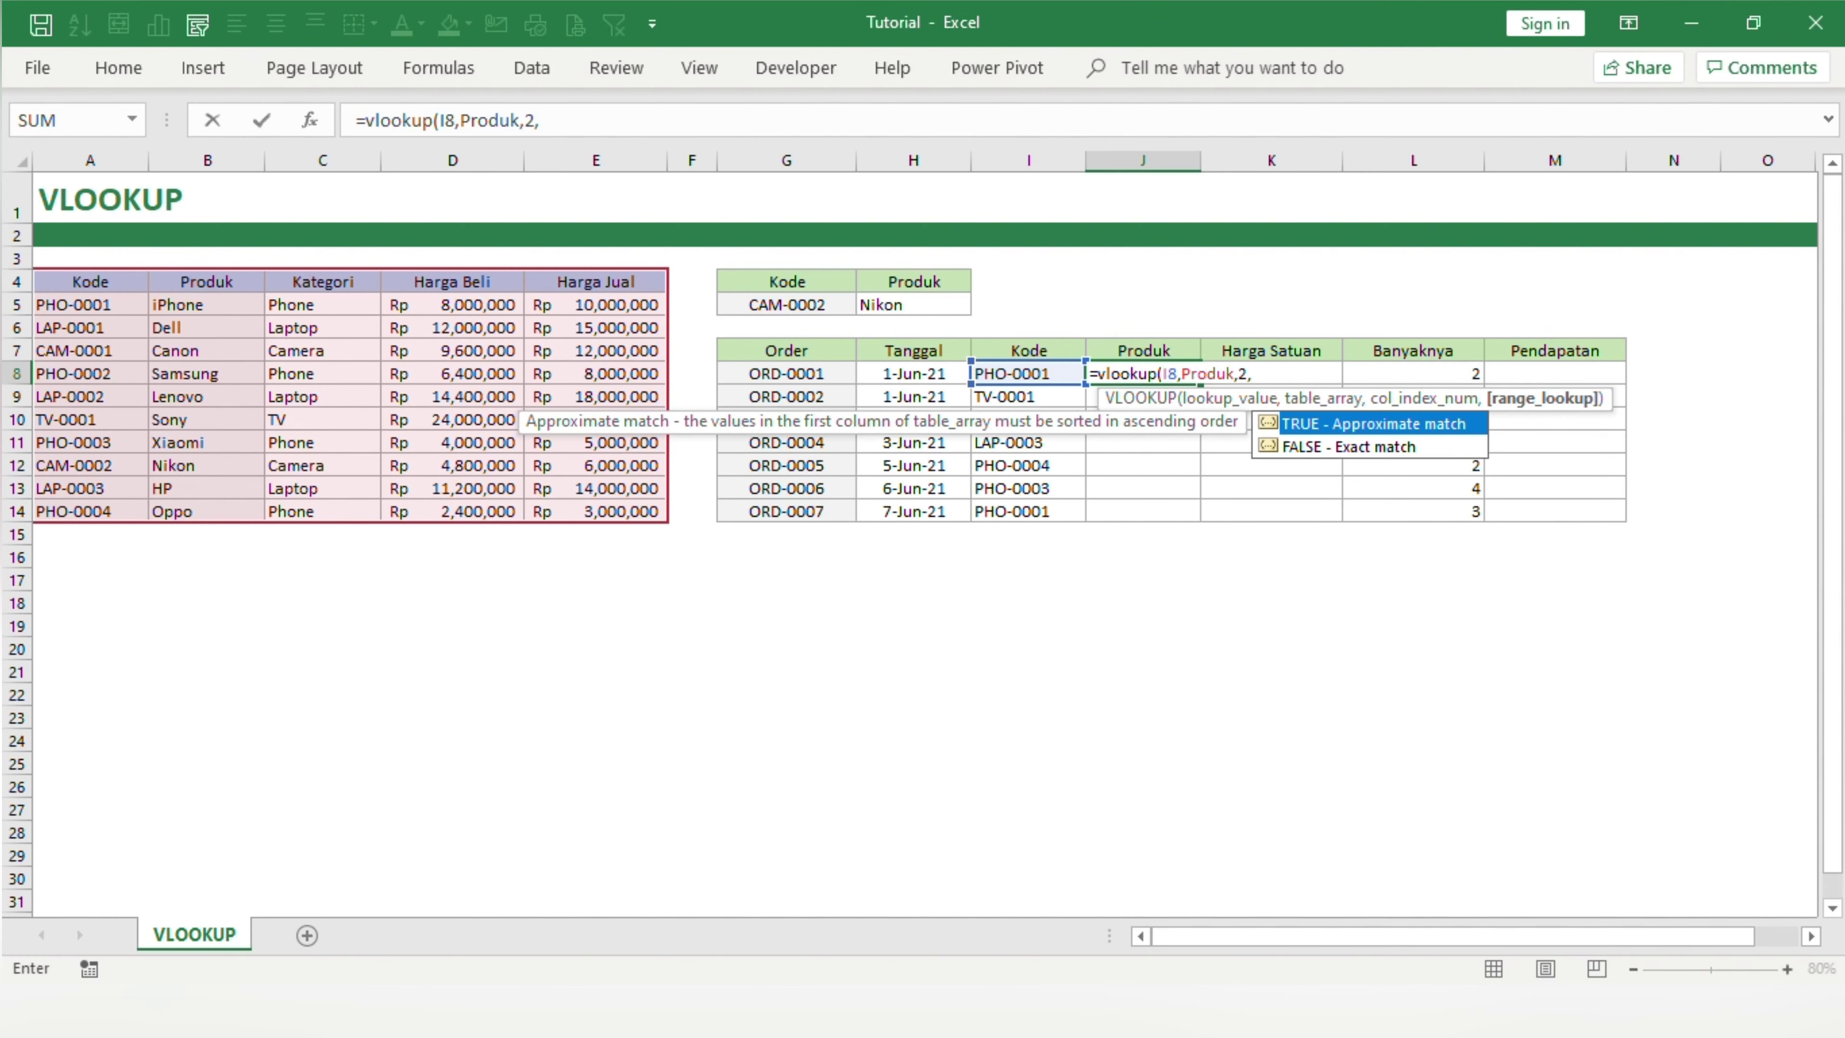
type("0")
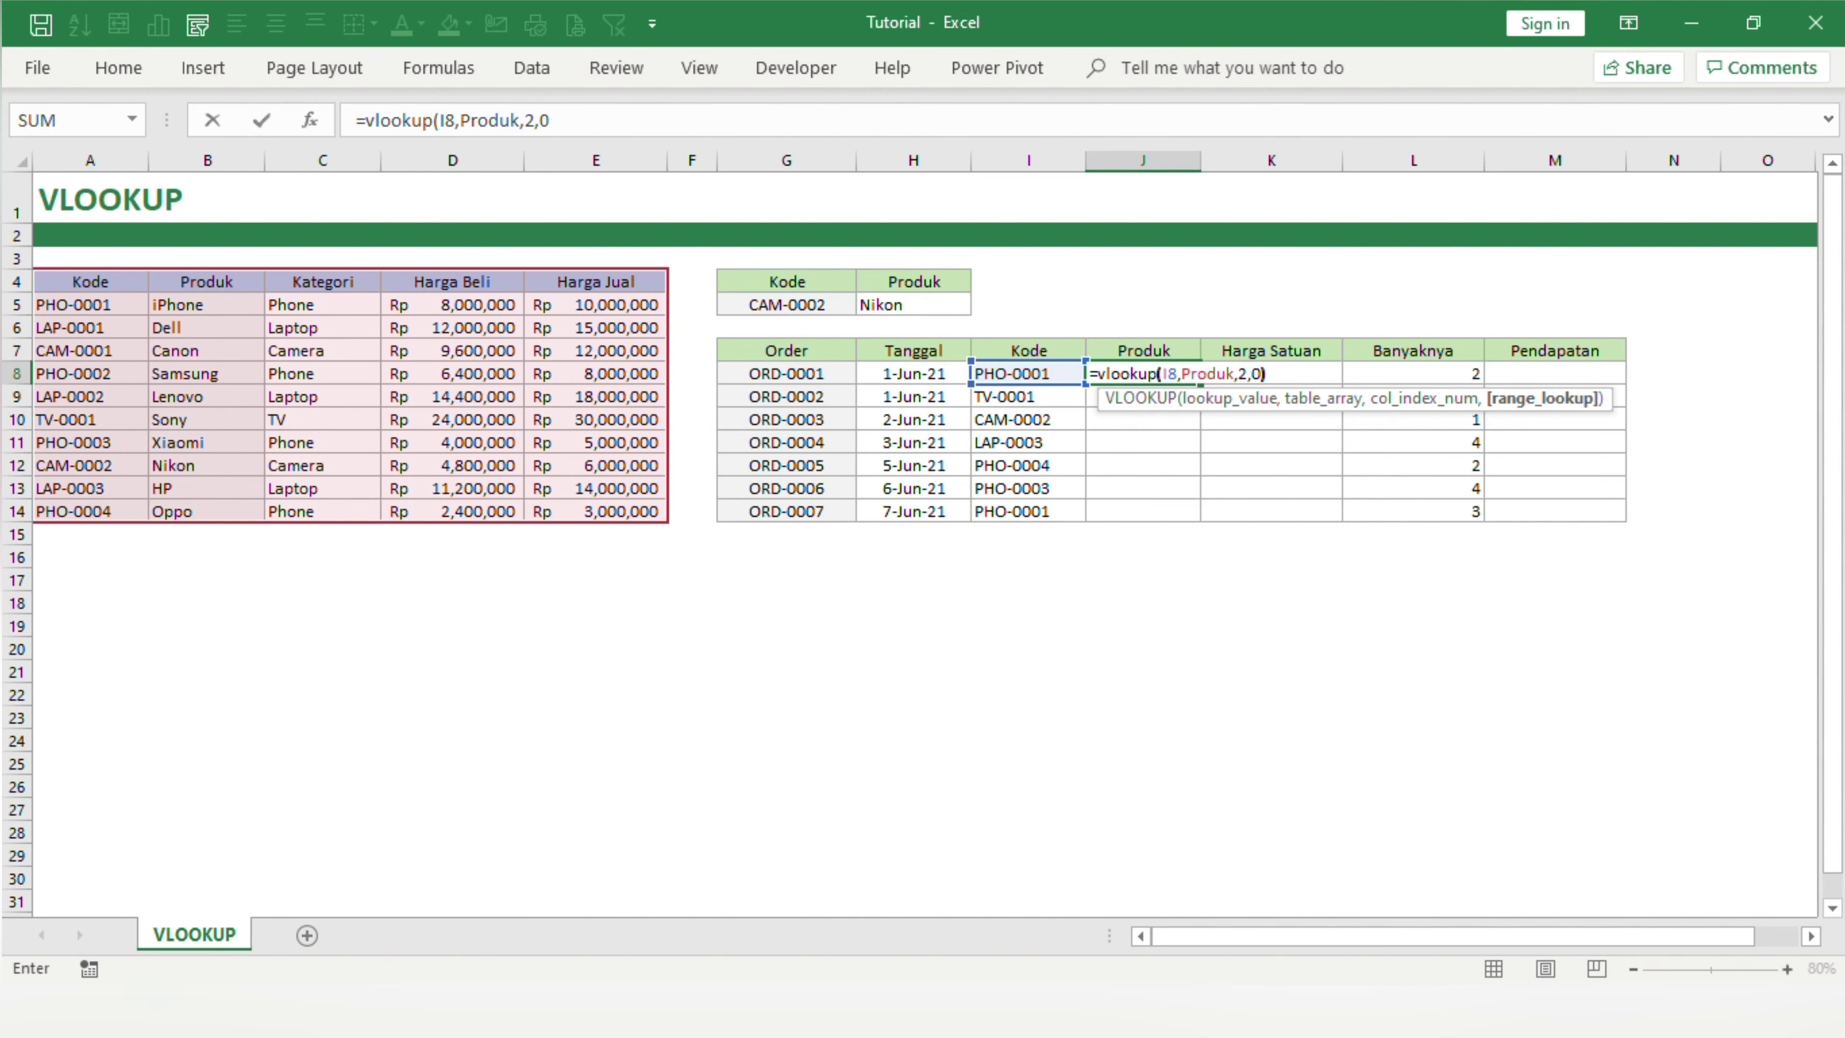
type(")")
key("Return")
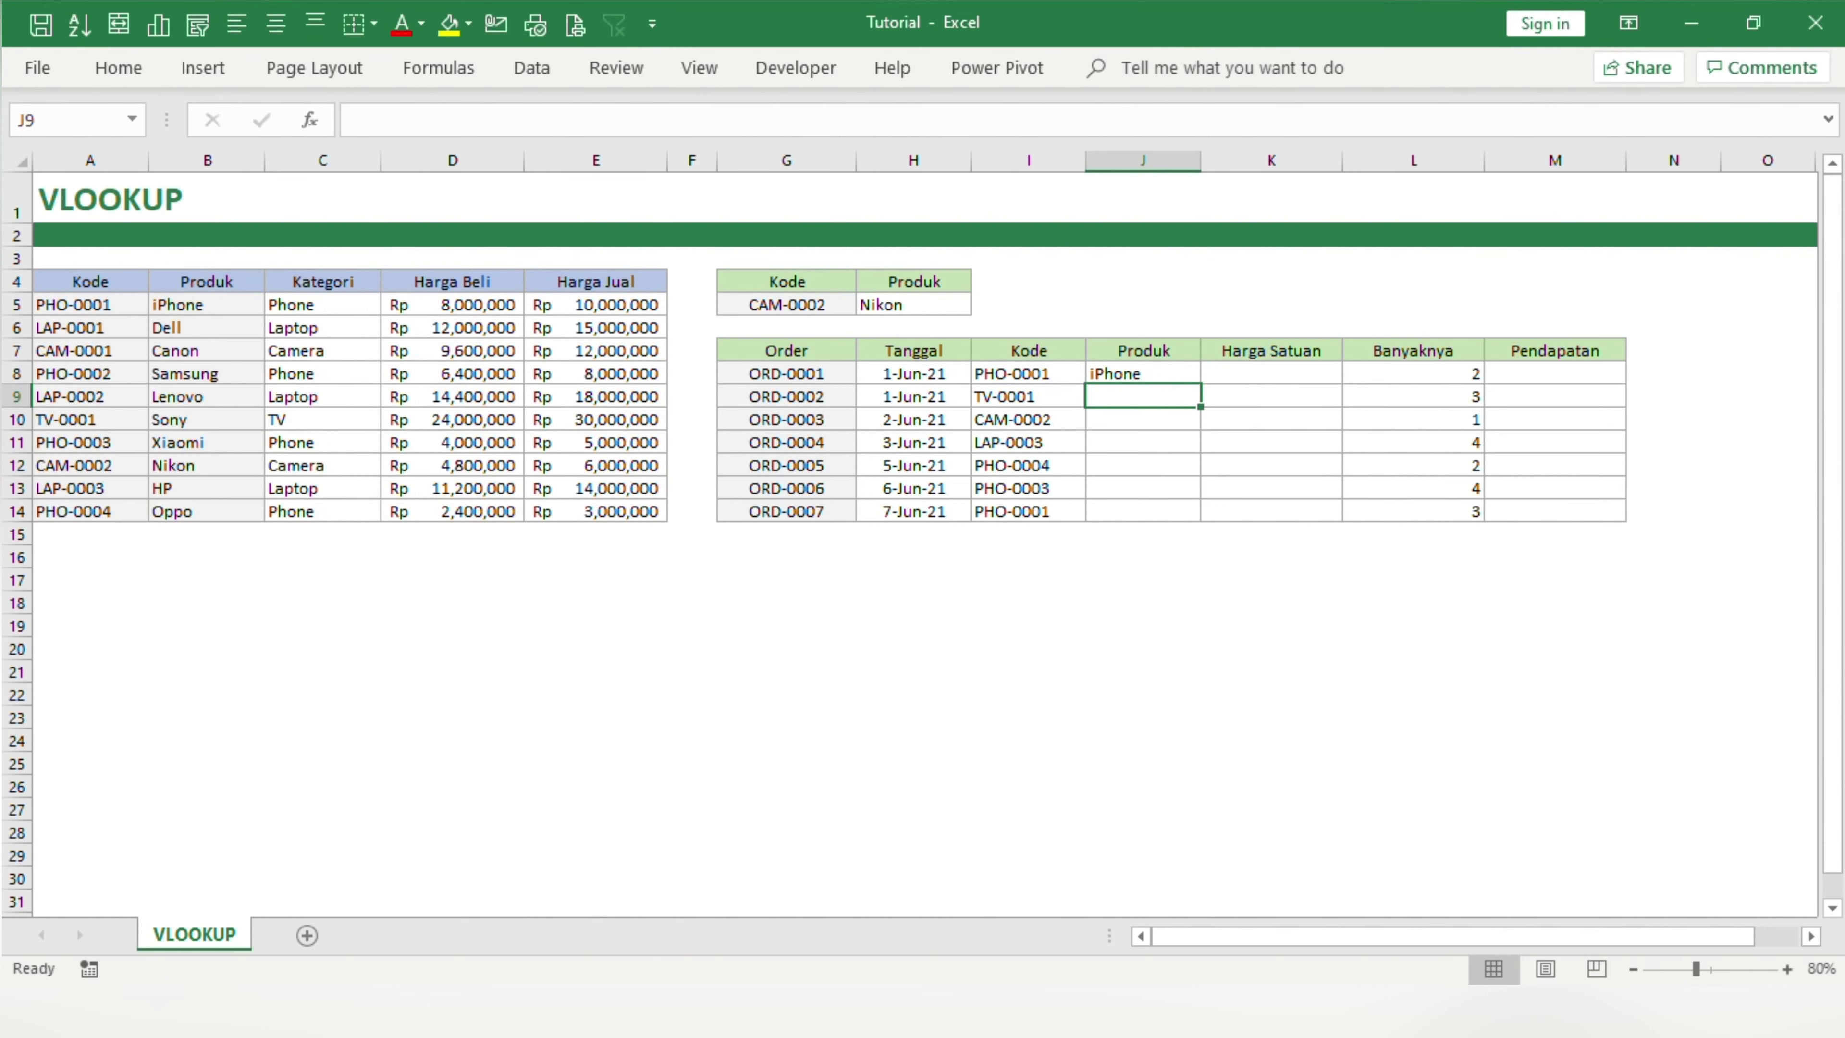
Fill the J8 product lookup down through J14 and check the copied formula in J9
left_click(1165, 372)
left_click_drag(1200, 384, 1202, 521)
left_click(1111, 396)
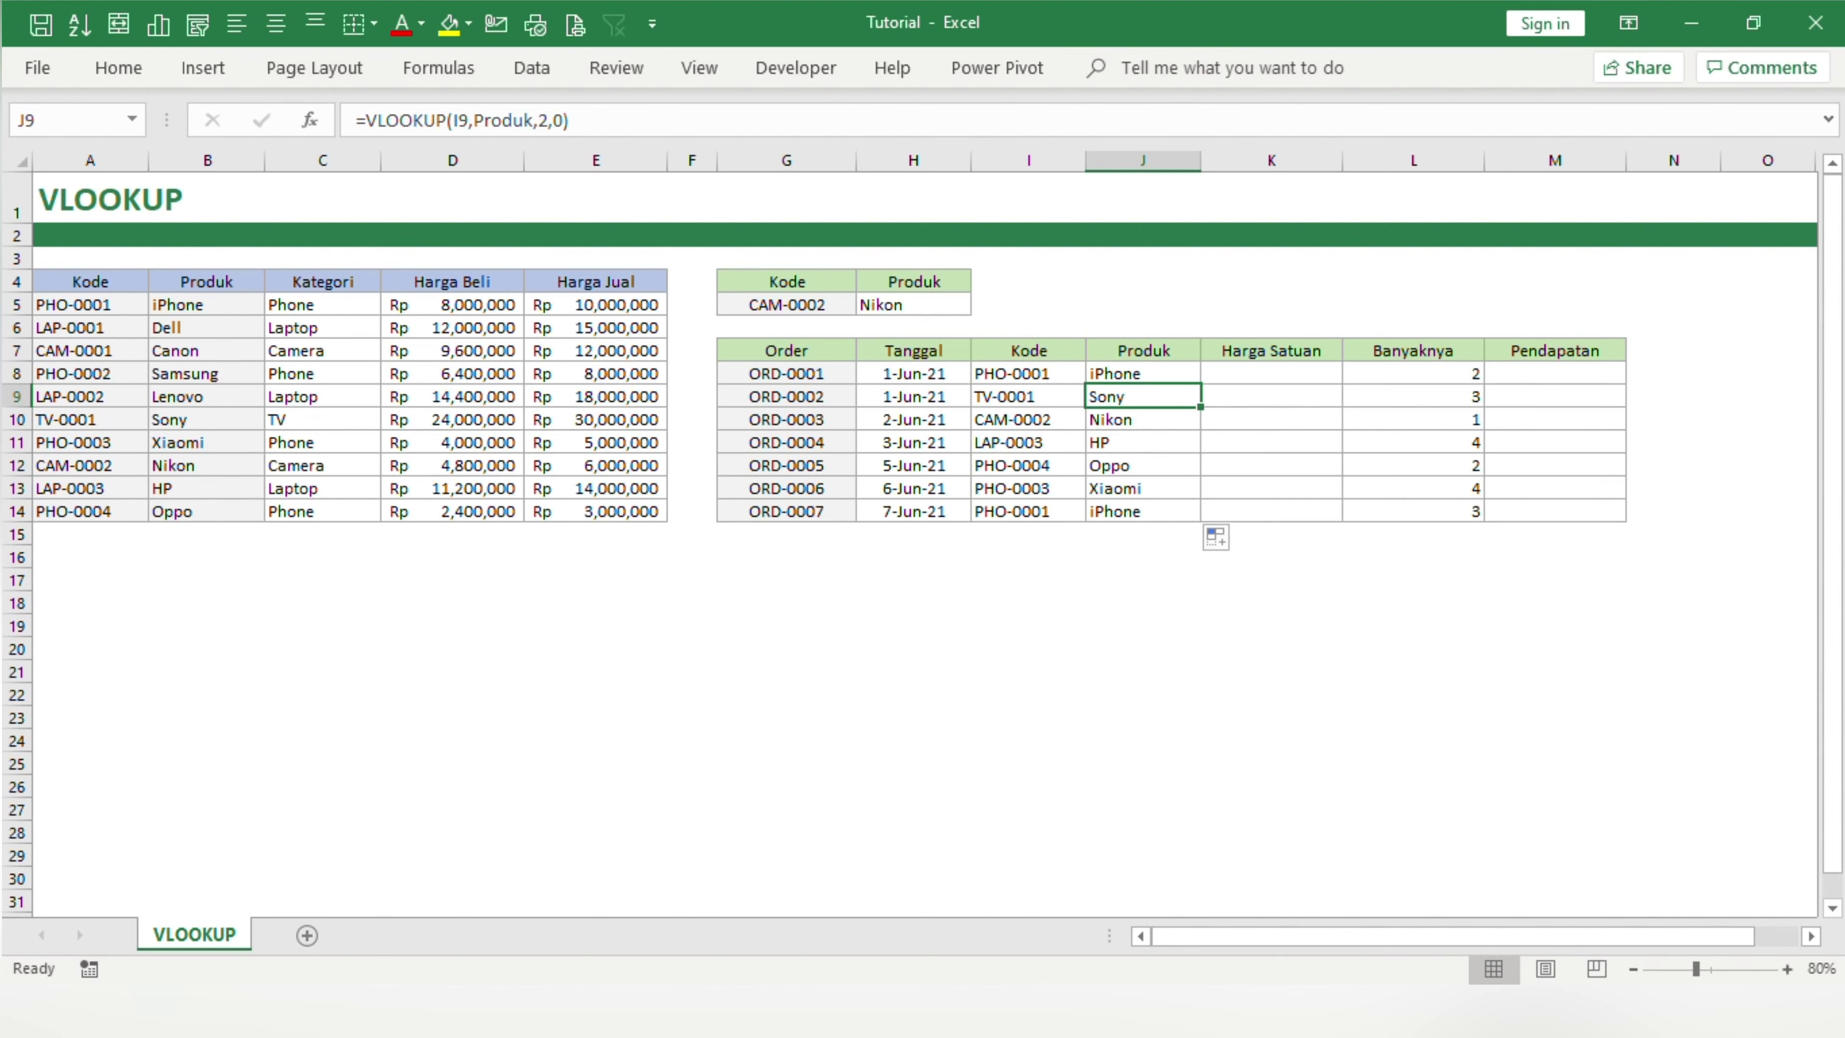
Enter =VLOOKUP(I8,Produk,5,0) in K8 to return the first order's unit price, and fill it down through K14
left_click(1270, 372)
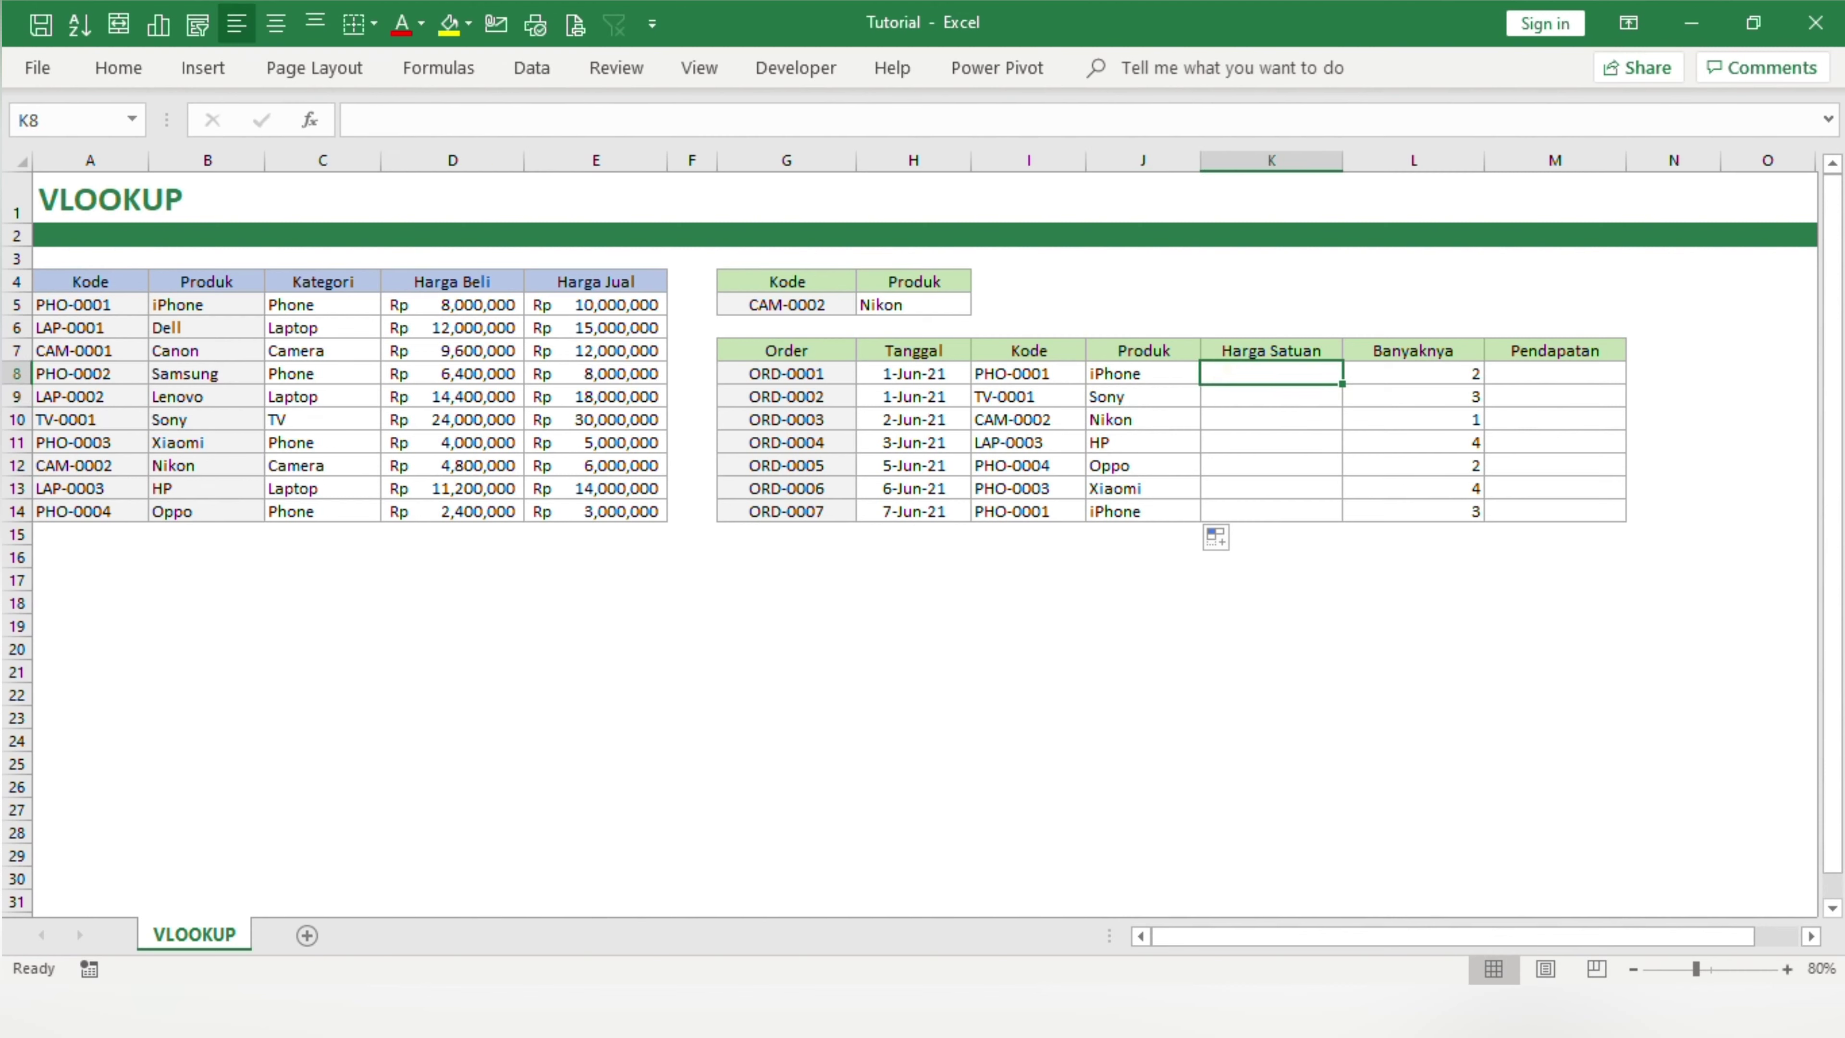
type("=vlookup(")
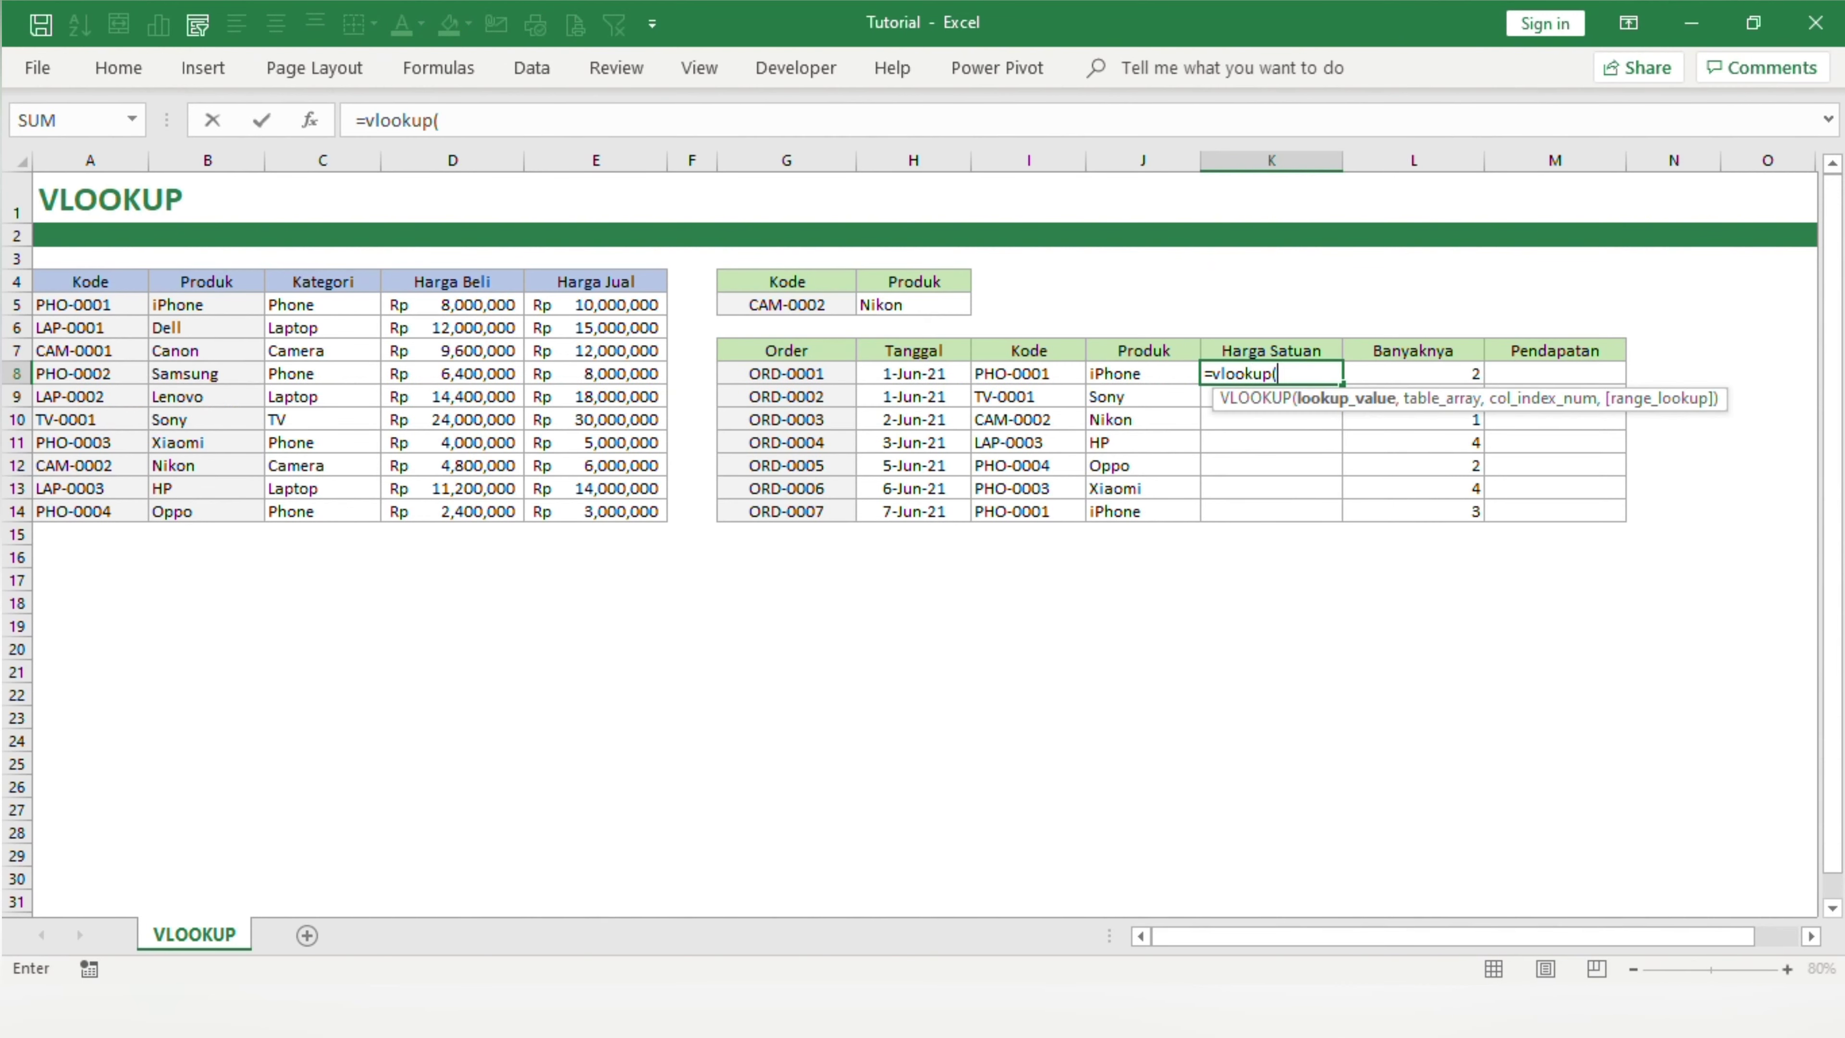
left_click(1050, 376)
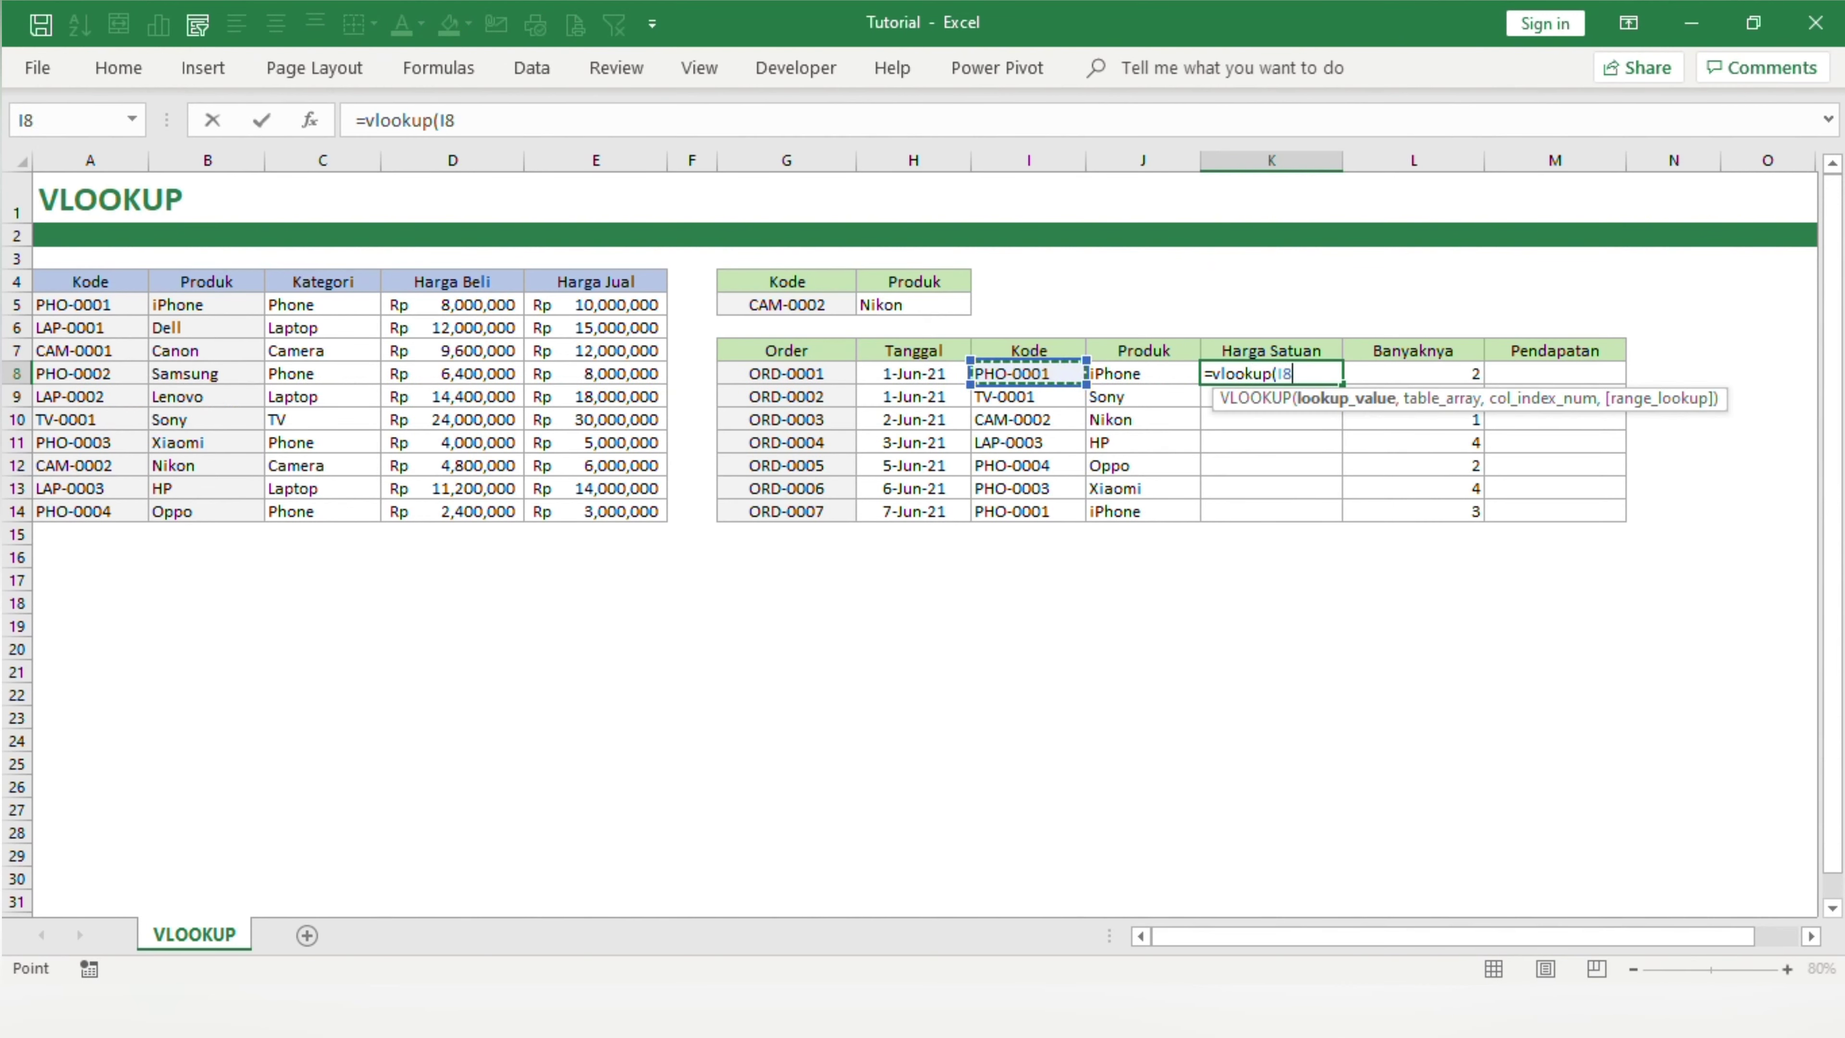
type(",")
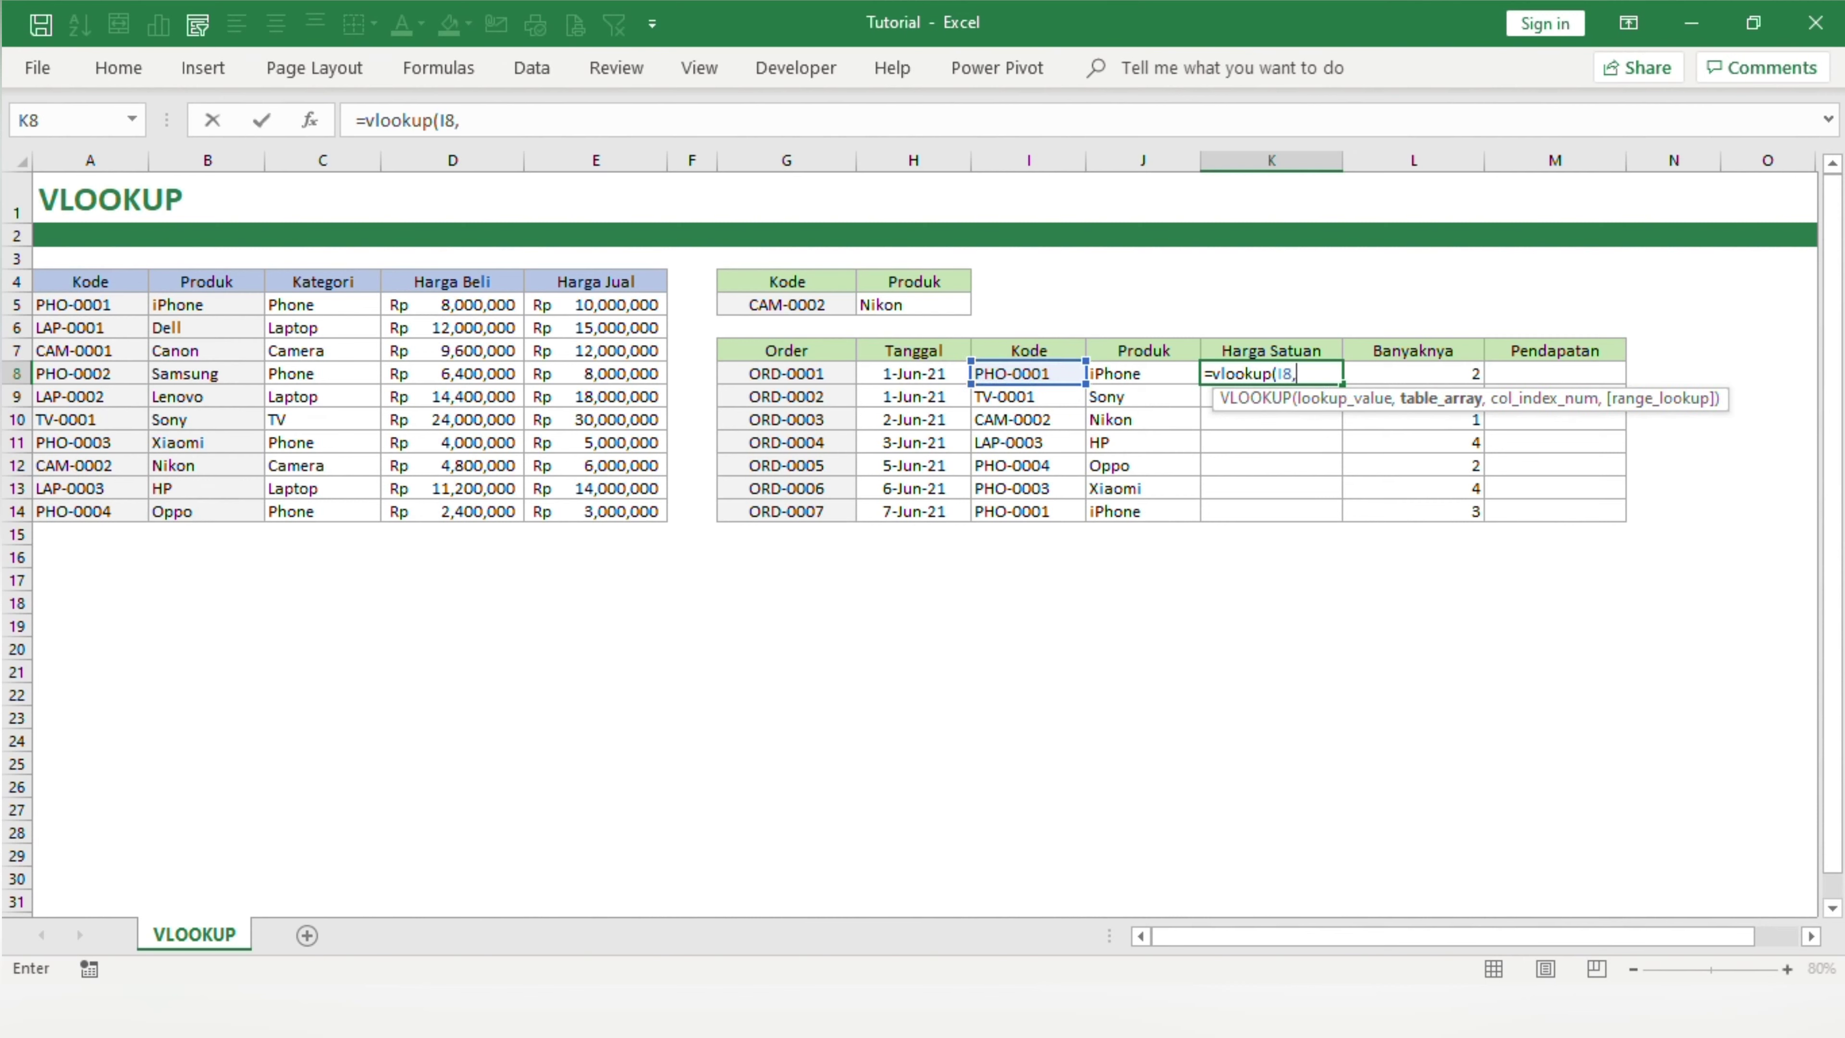
type("pro")
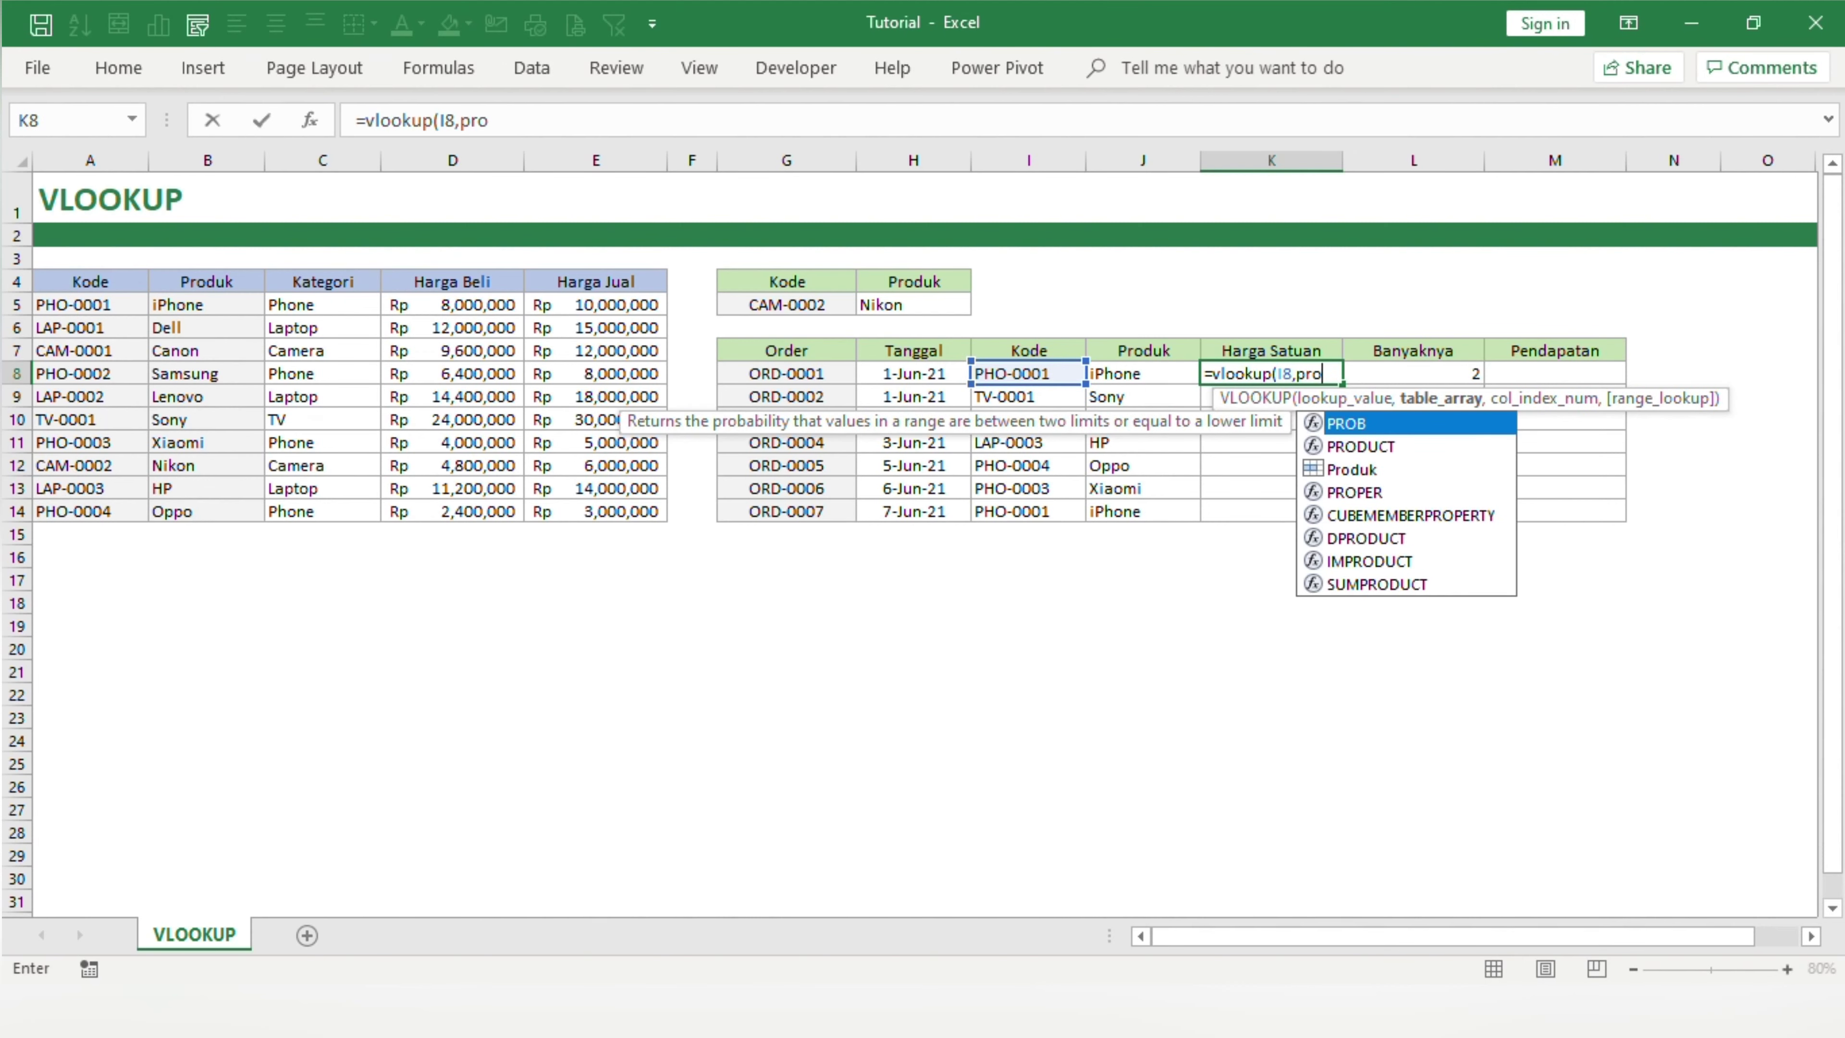
type("duk")
key("Tab")
type(",")
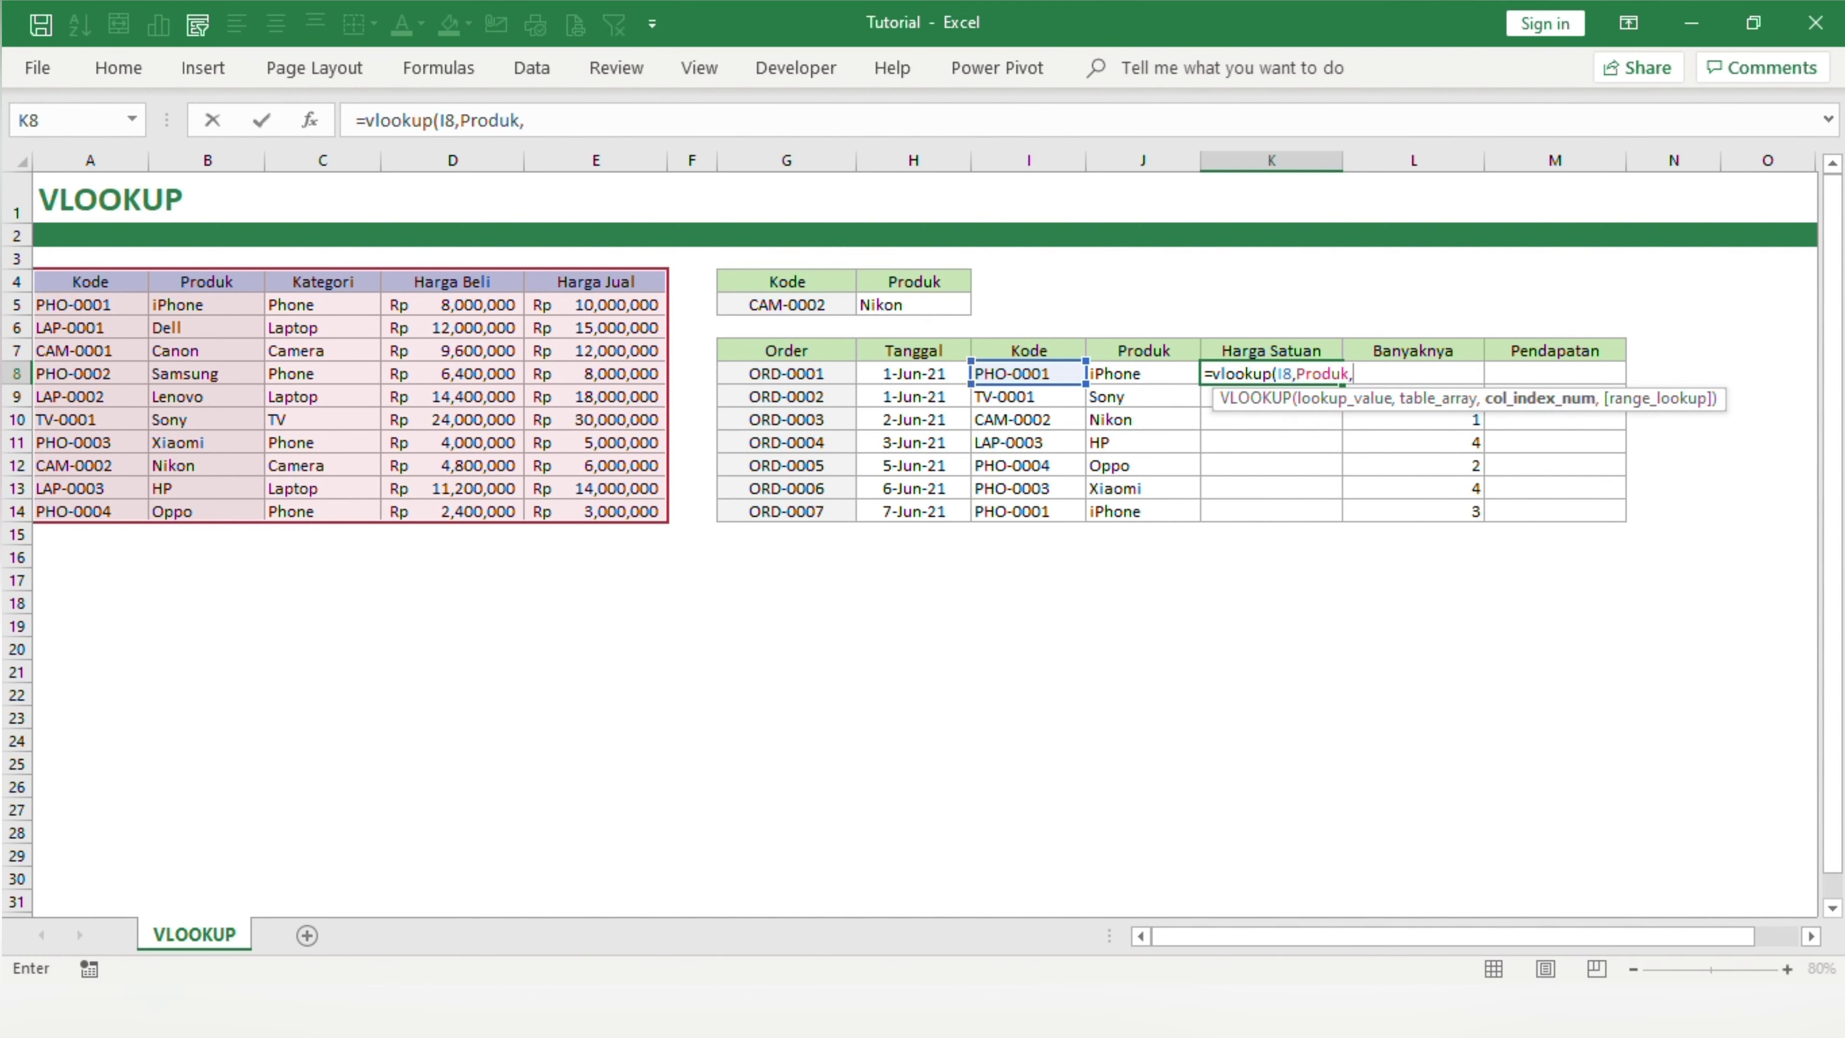
type("5,0)")
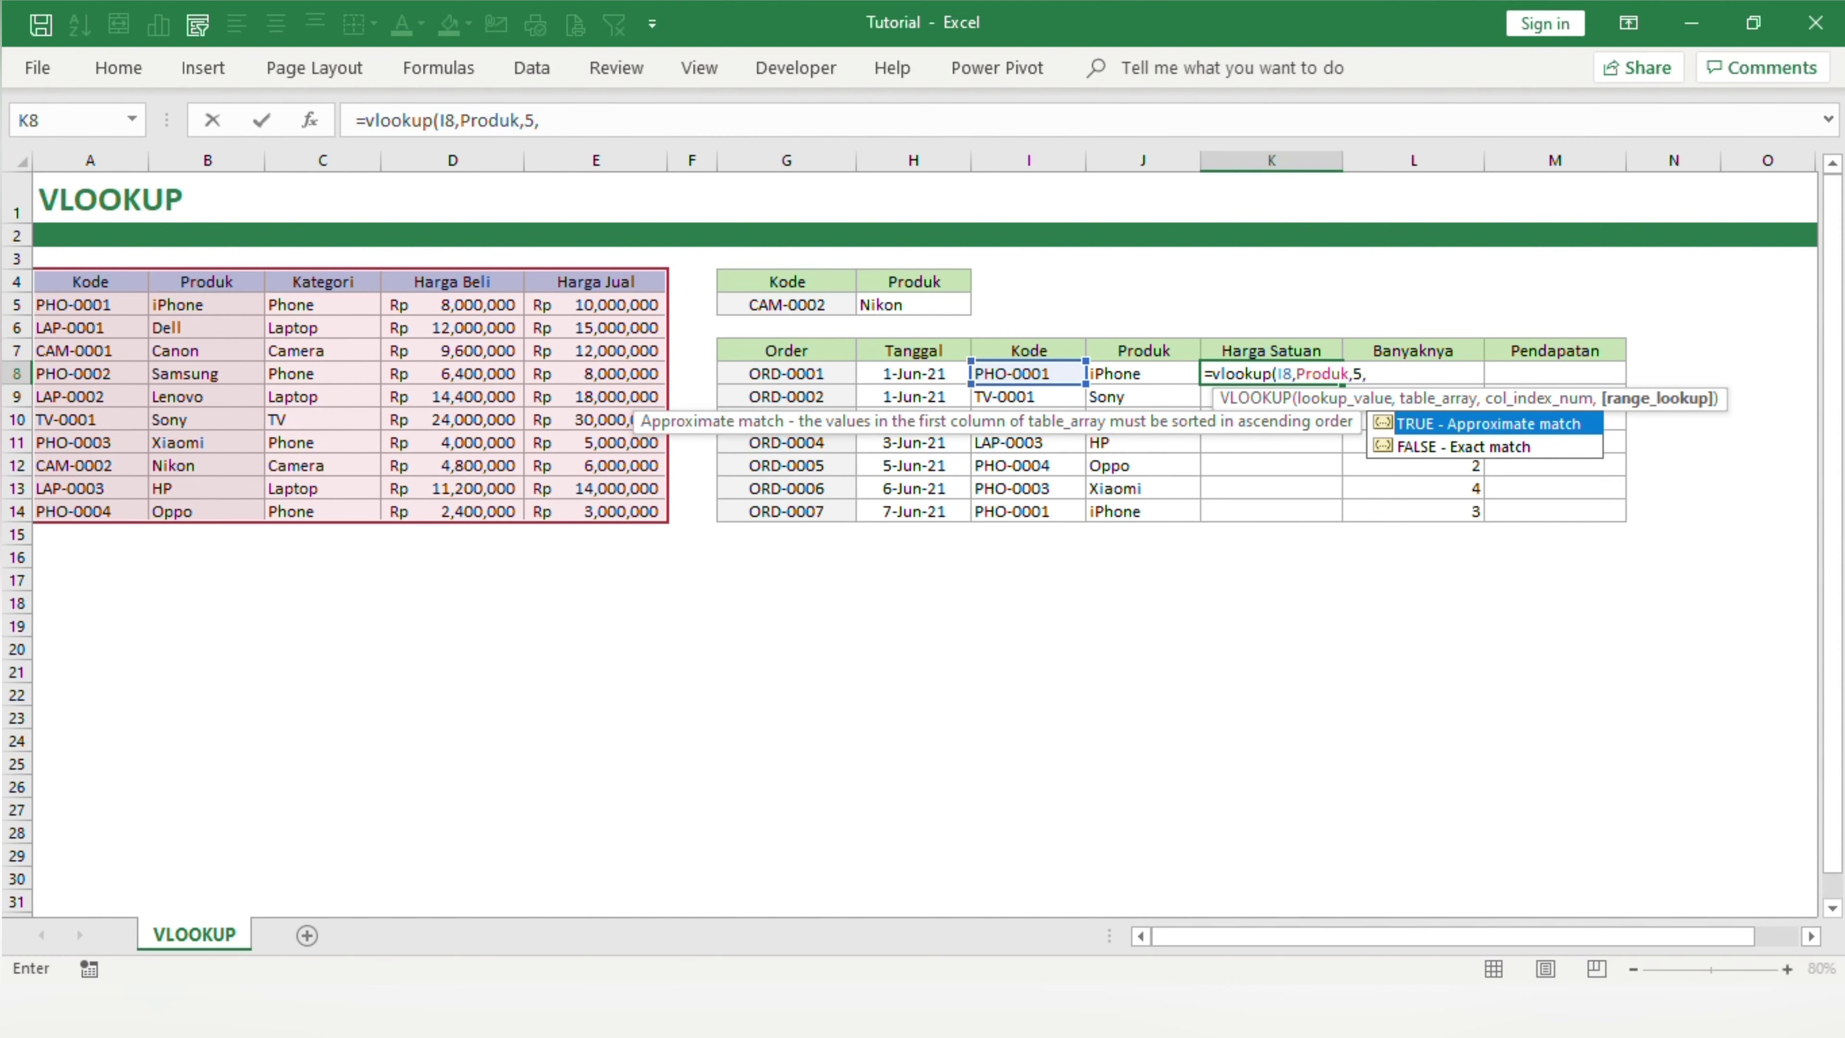
key("Return")
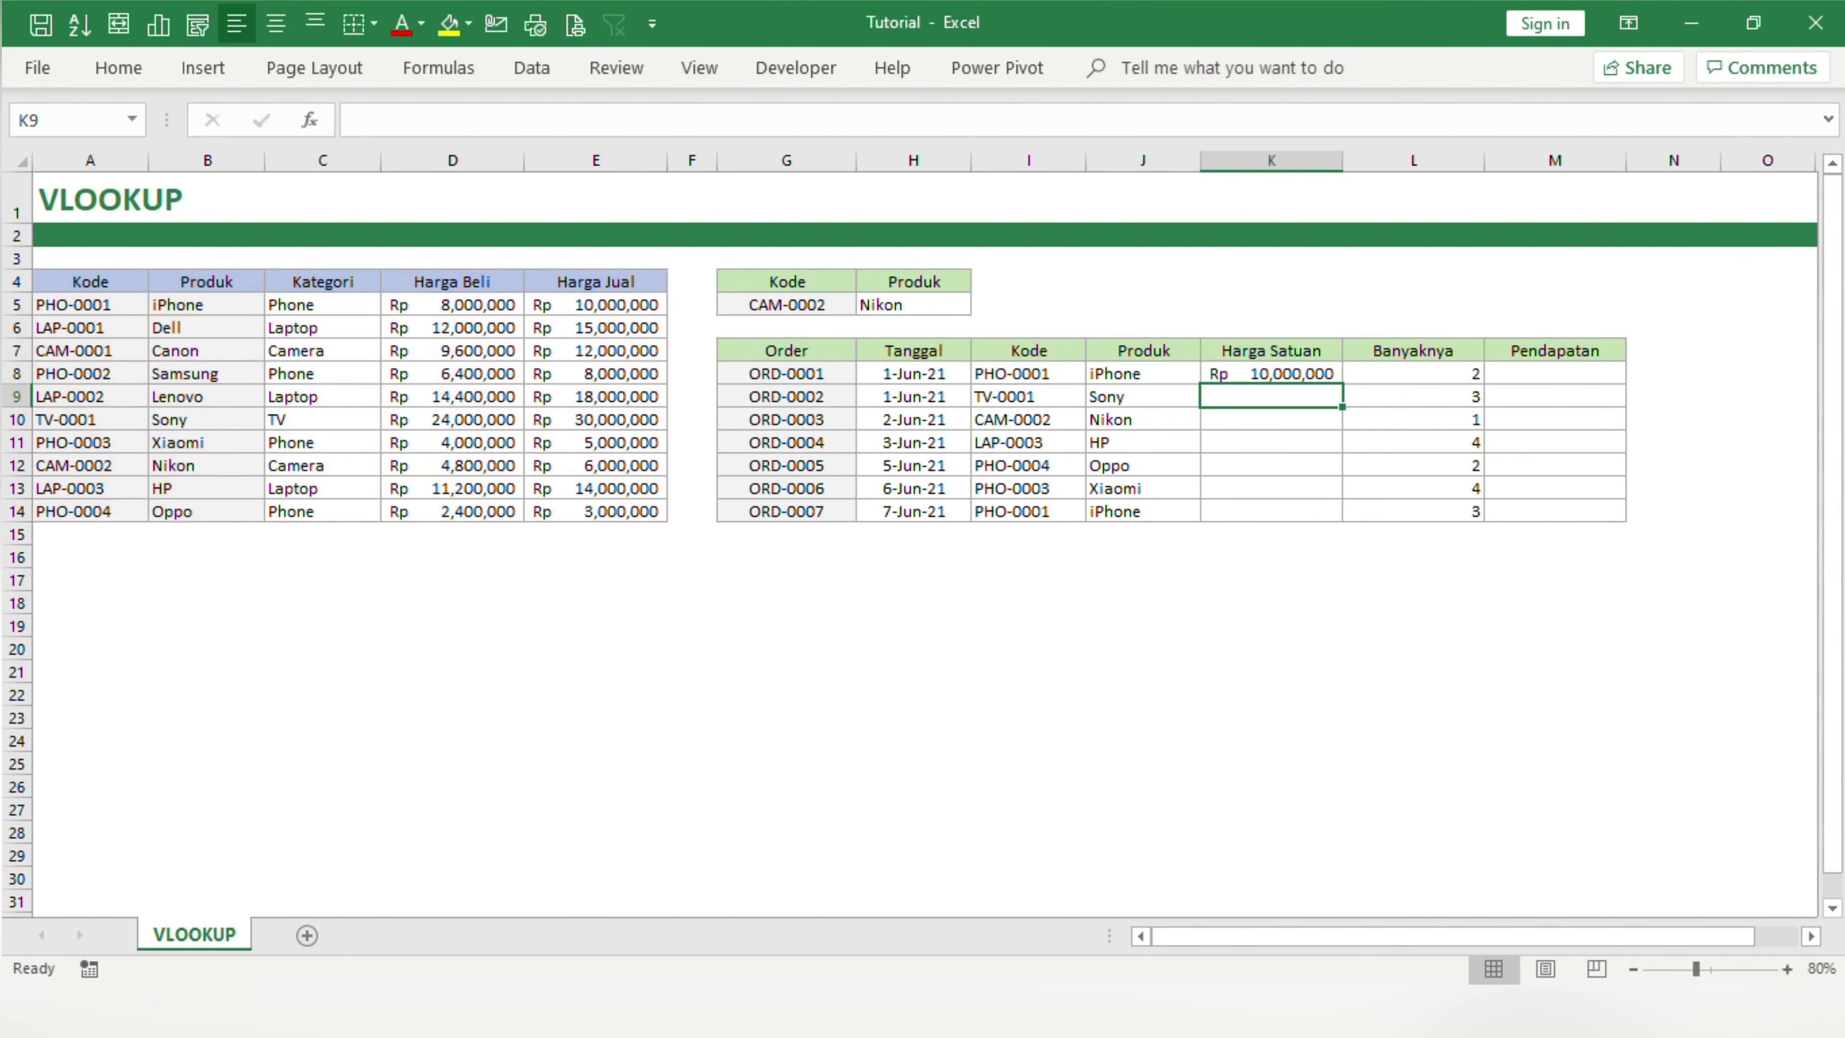
left_click(1271, 373)
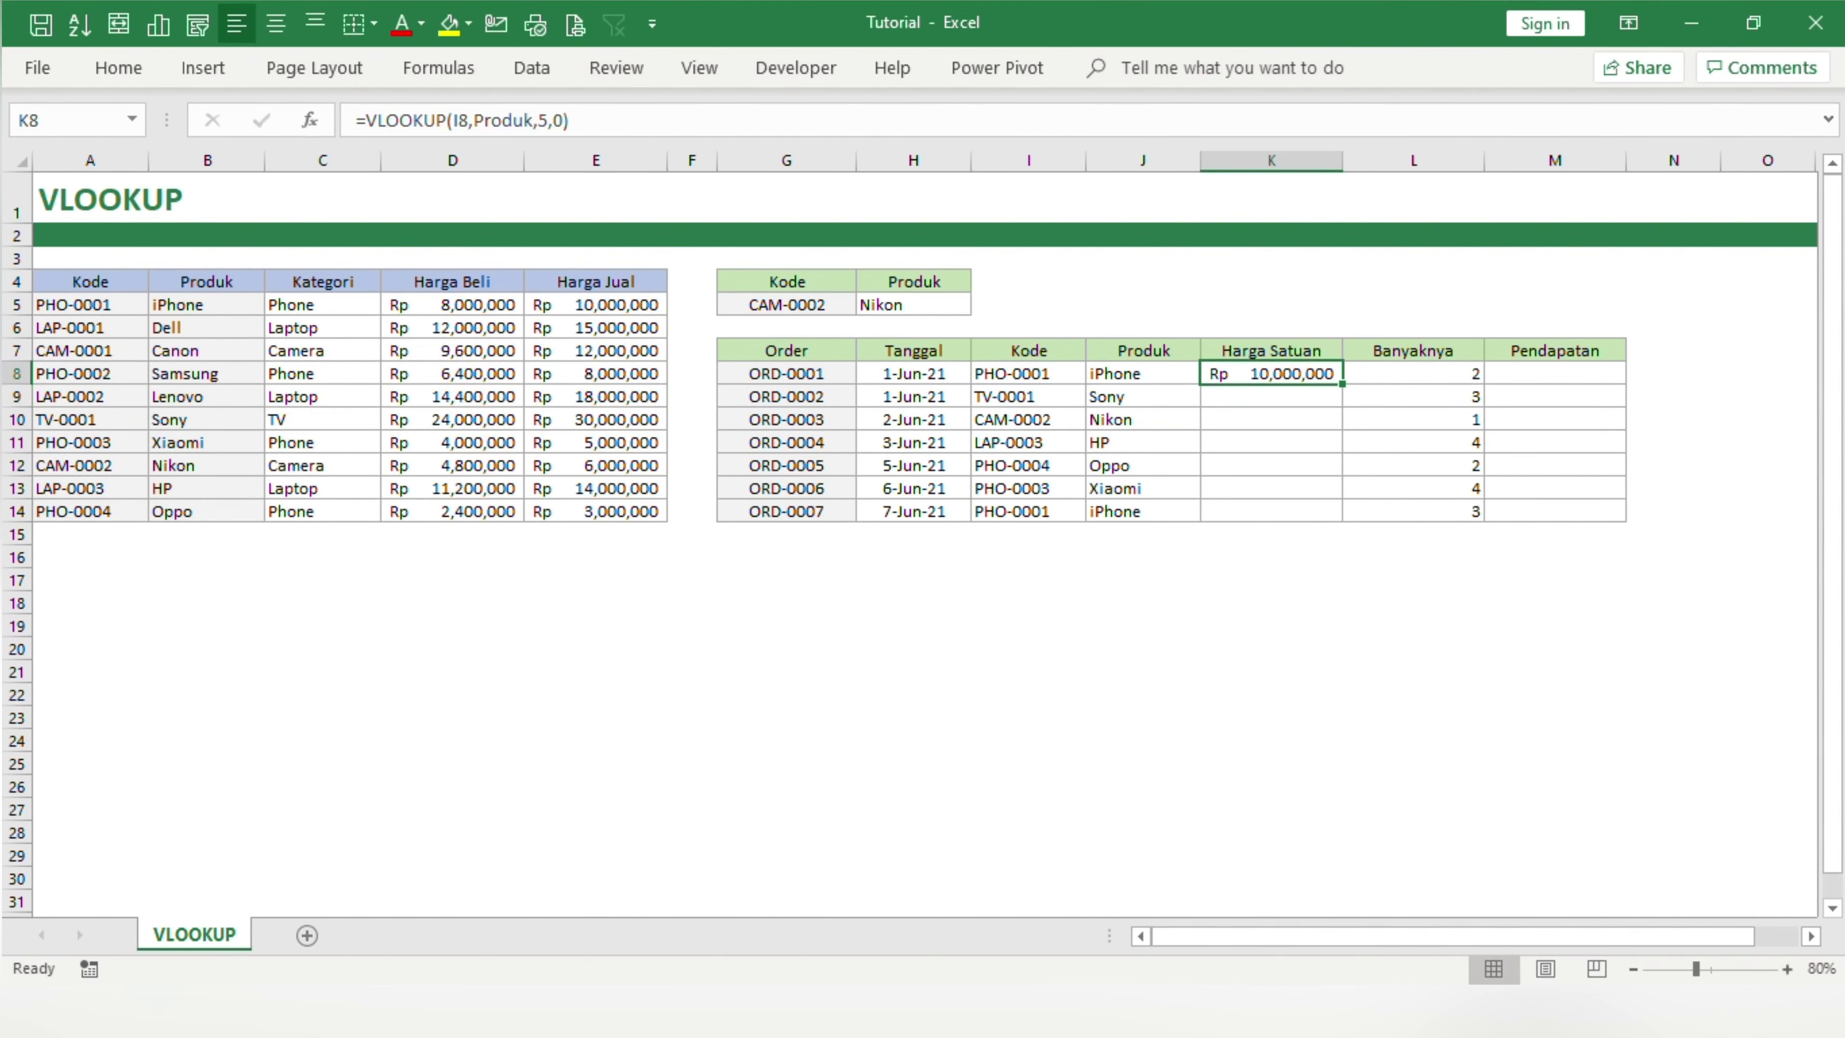
double_click(1341, 385)
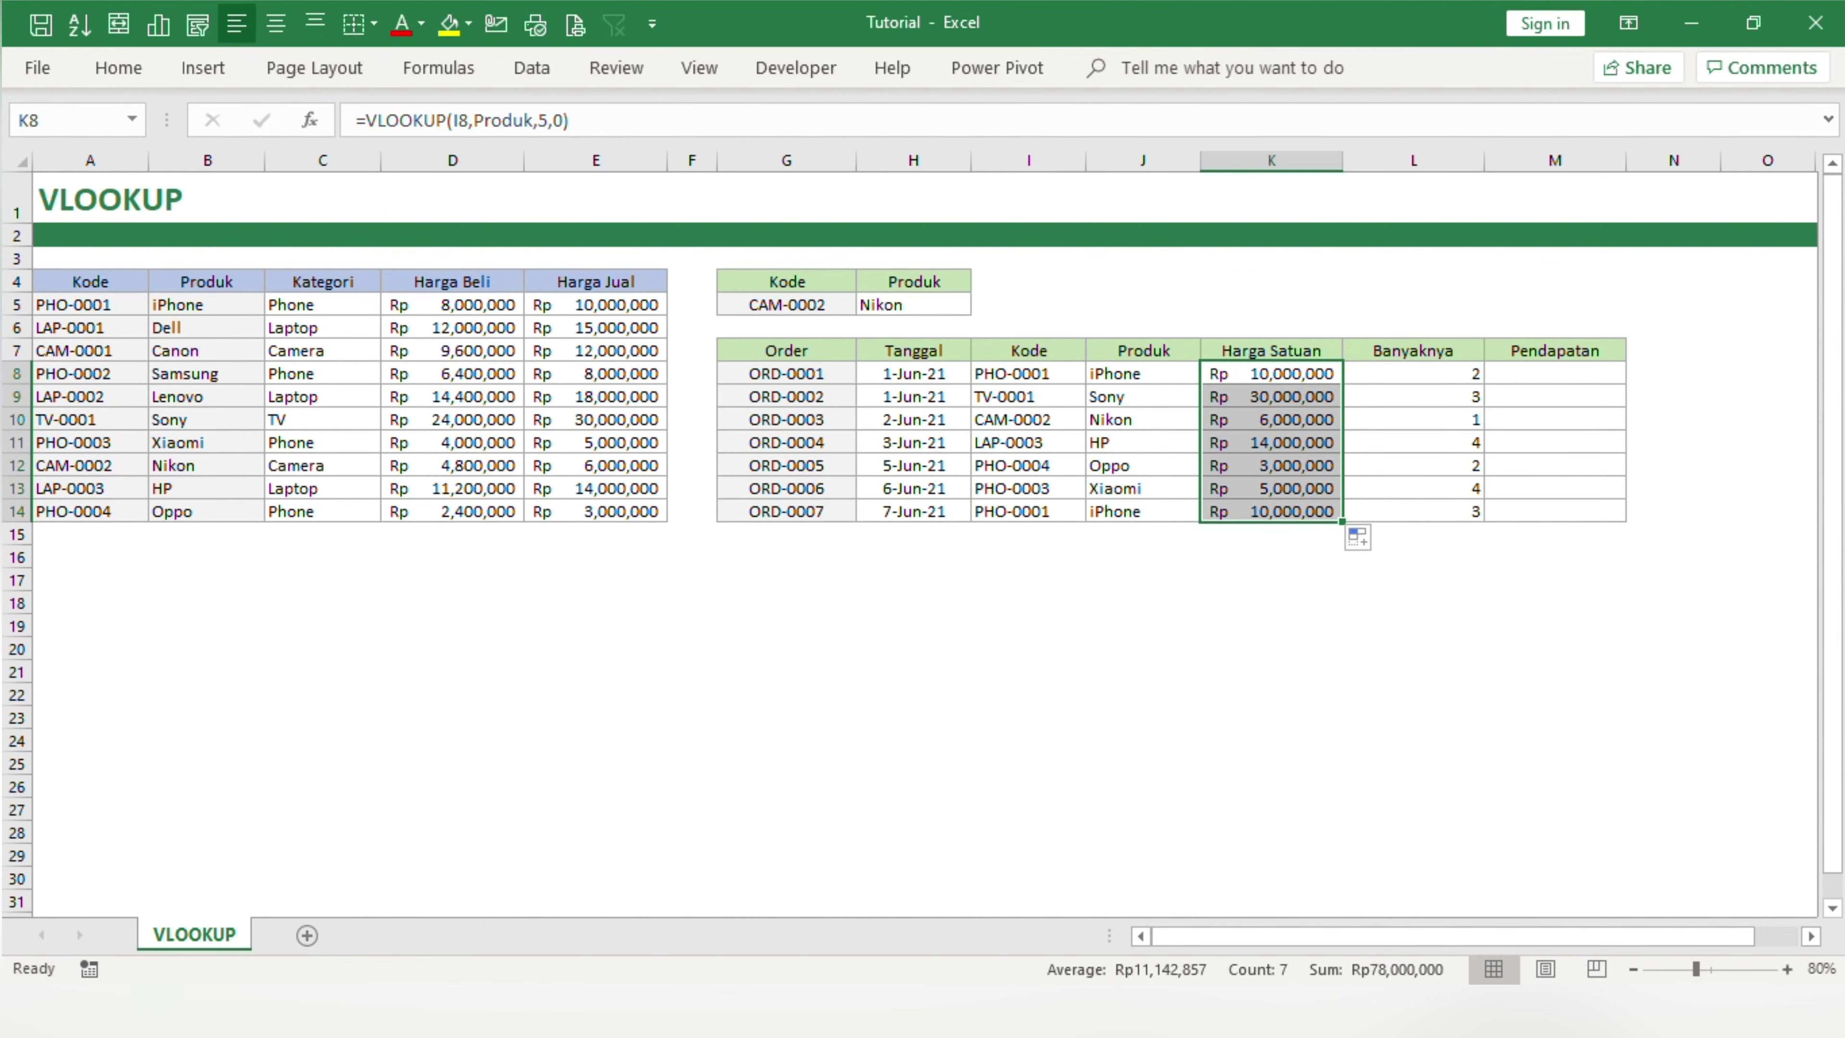
Calculate the first order's revenue in M8 with =K8*L8 and fill the formula down through M14
left_click(1540, 371)
type("=")
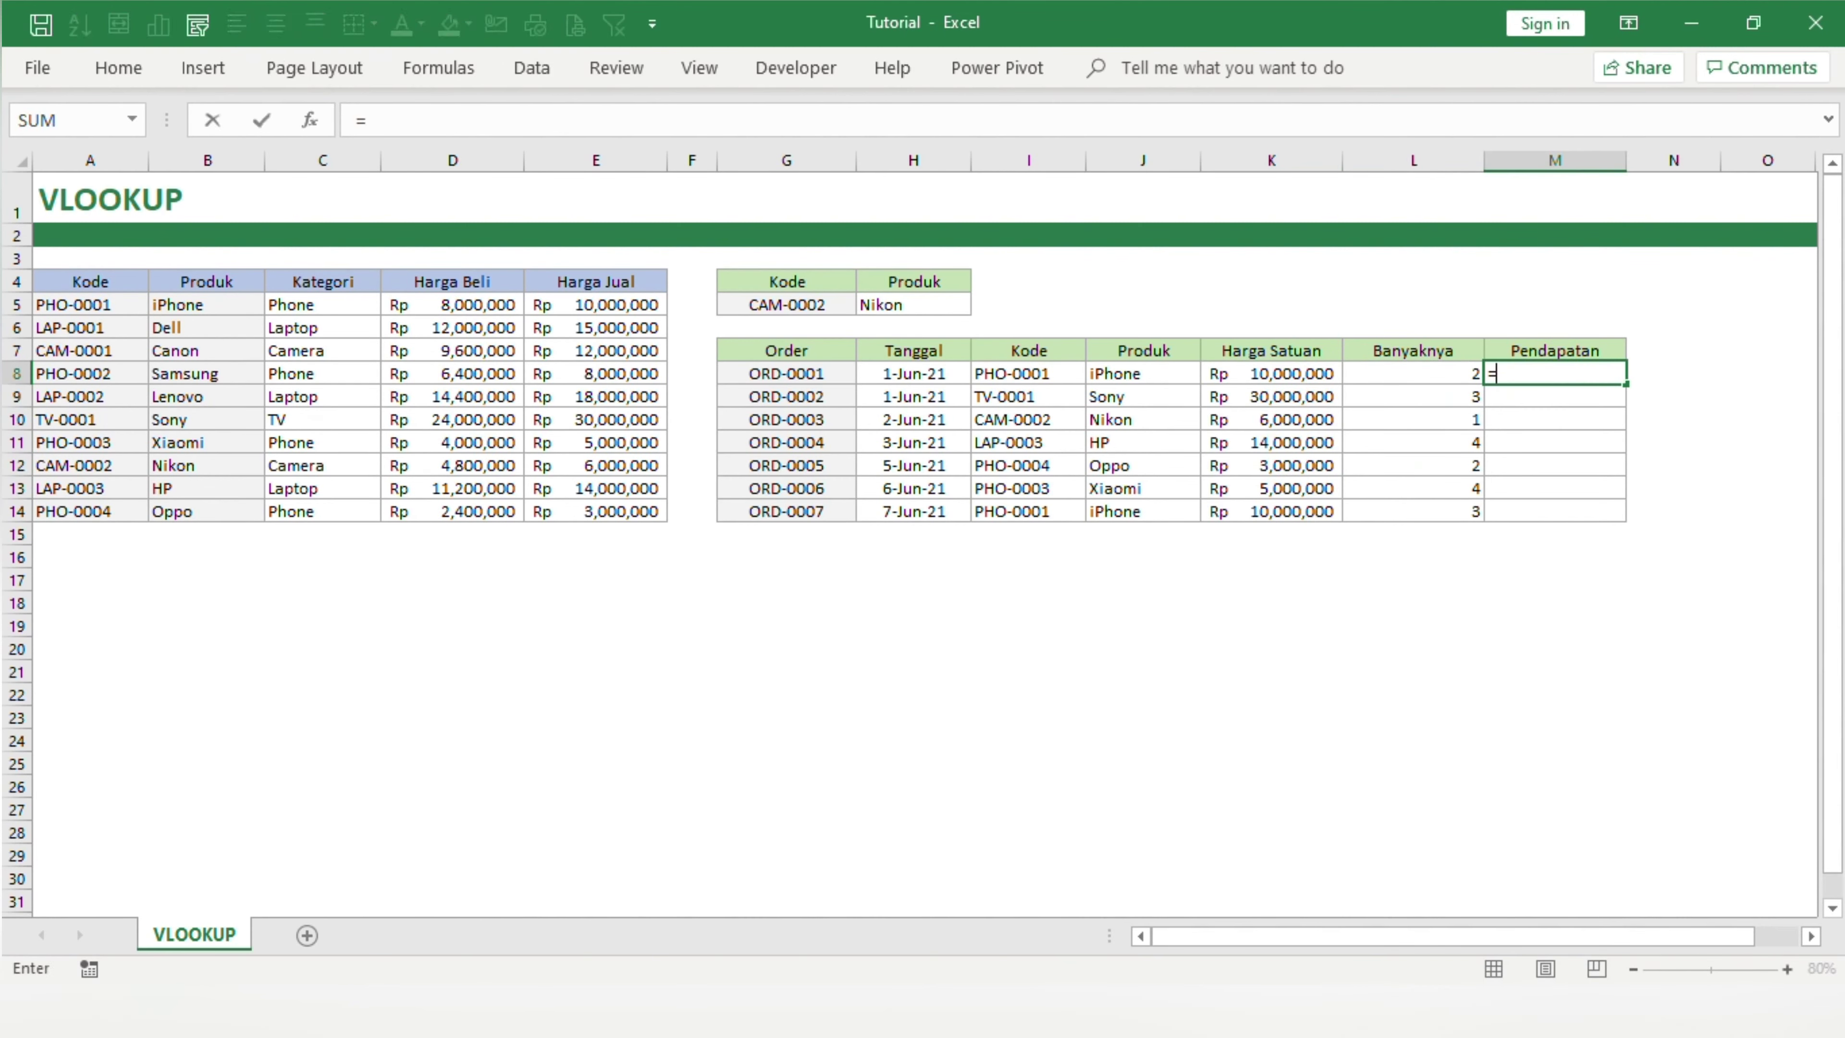
left_click(1272, 374)
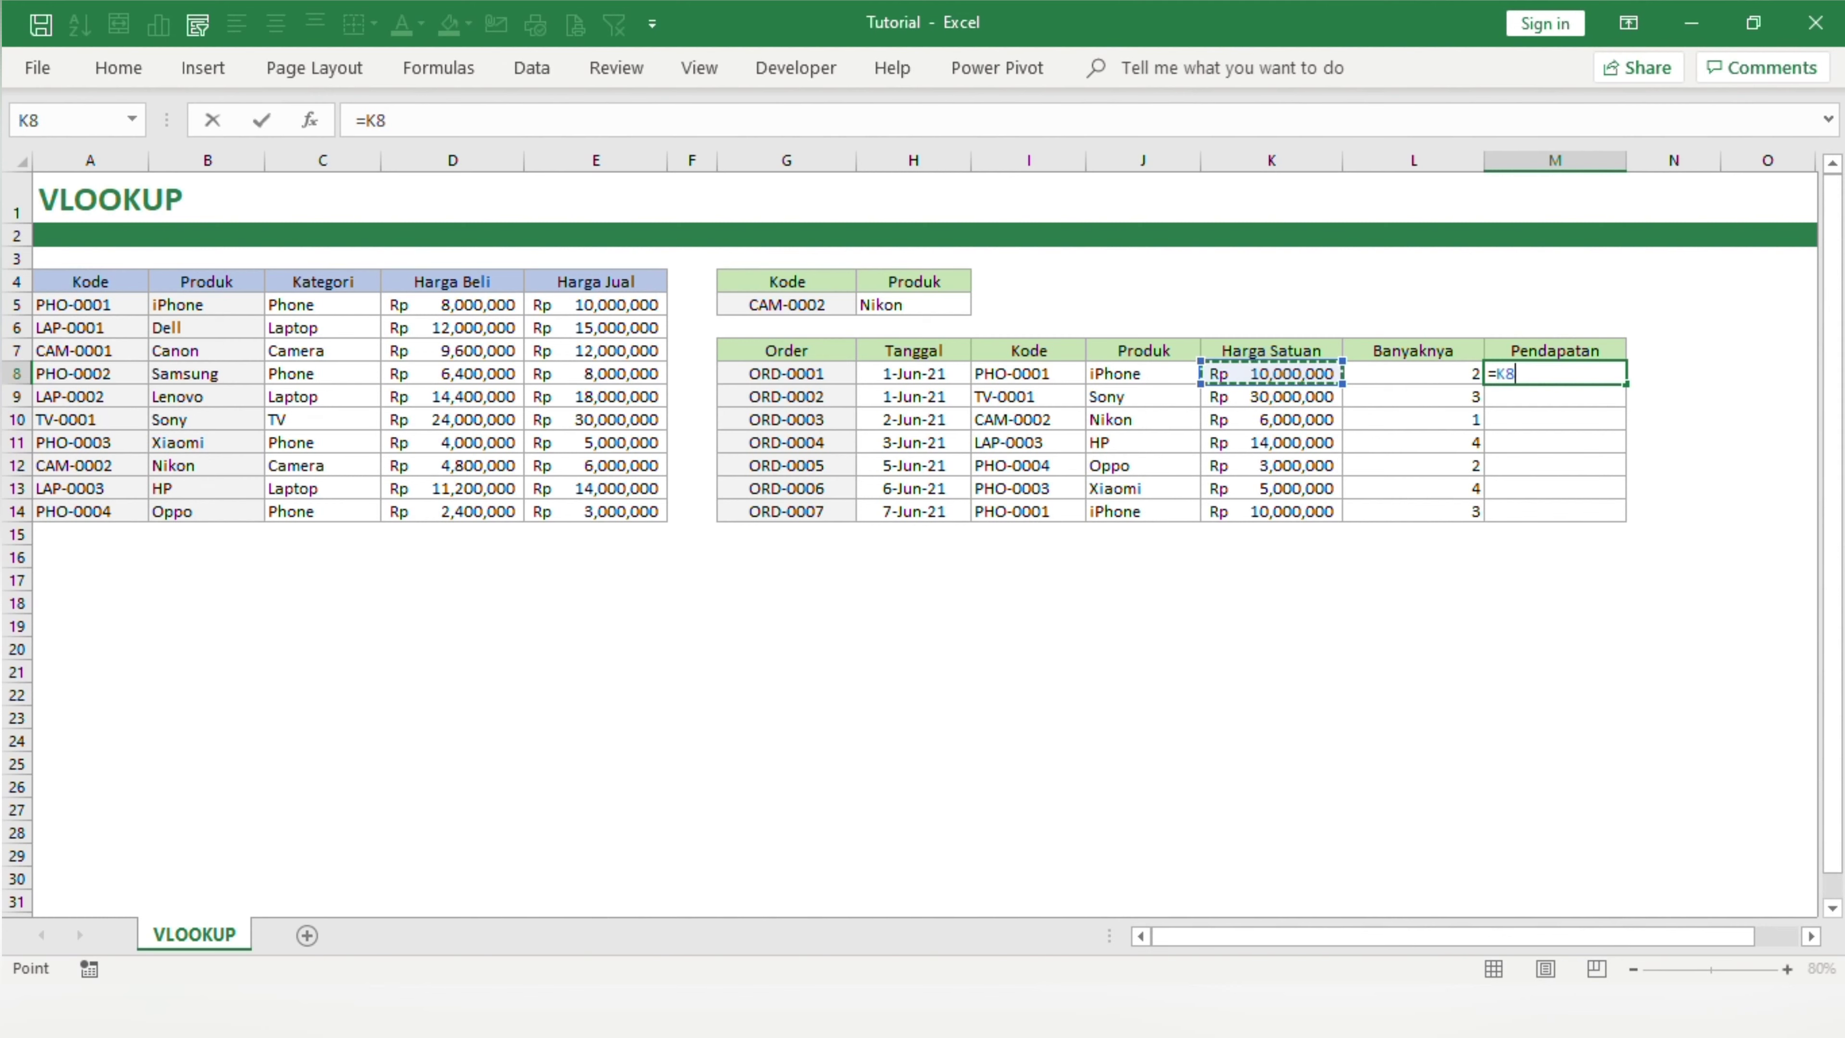
type("*")
left_click(1409, 374)
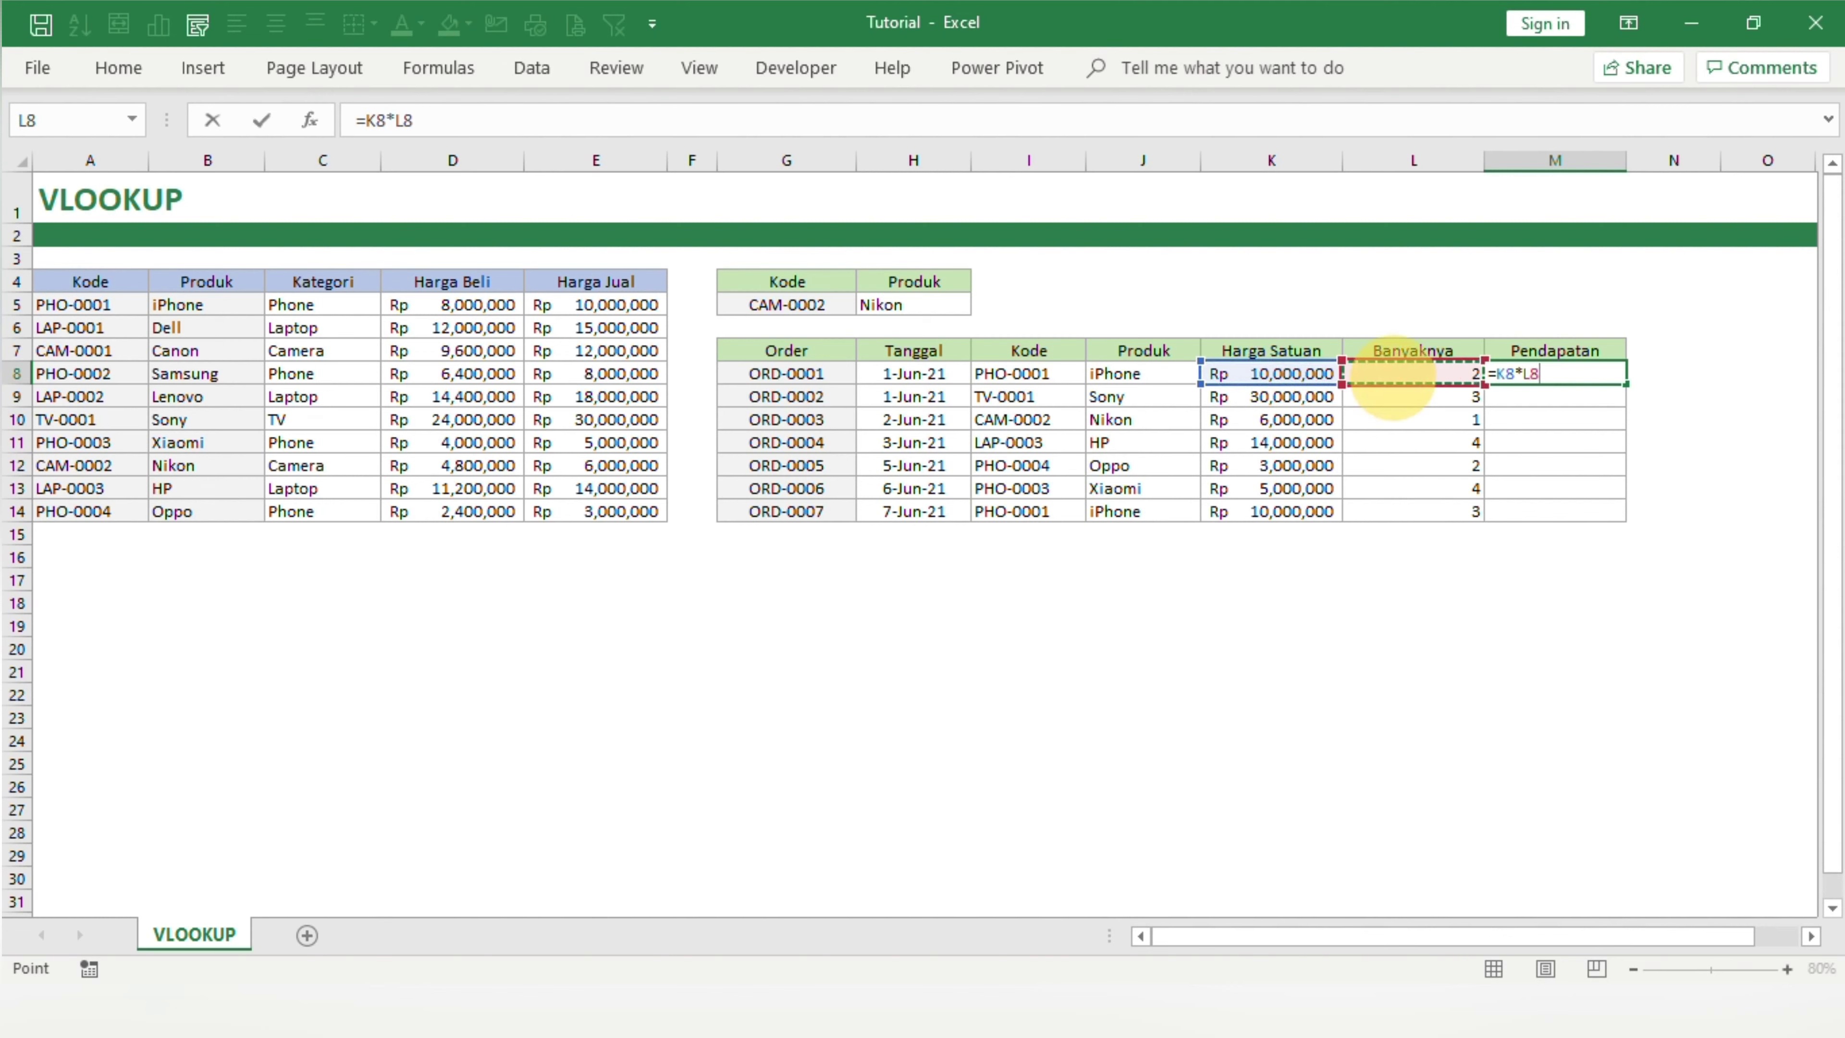
key("Return")
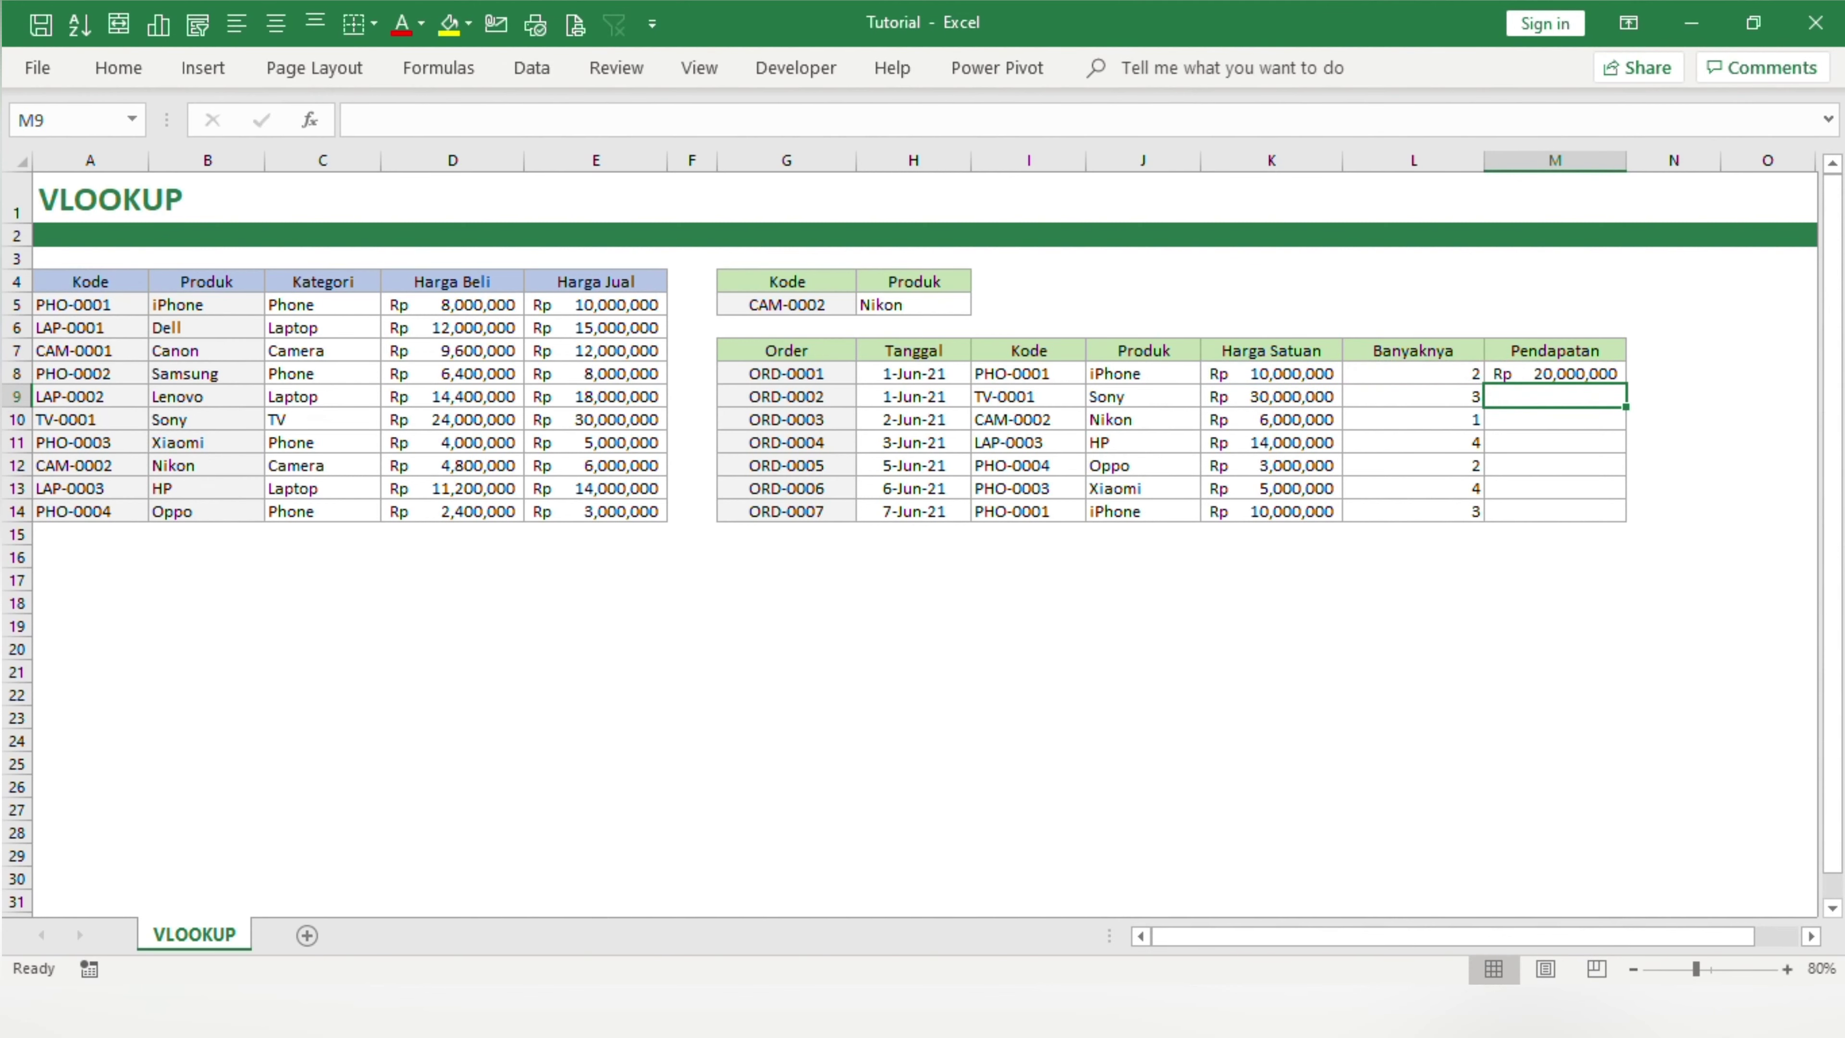
left_click(1554, 373)
left_click_drag(1625, 384, 1625, 521)
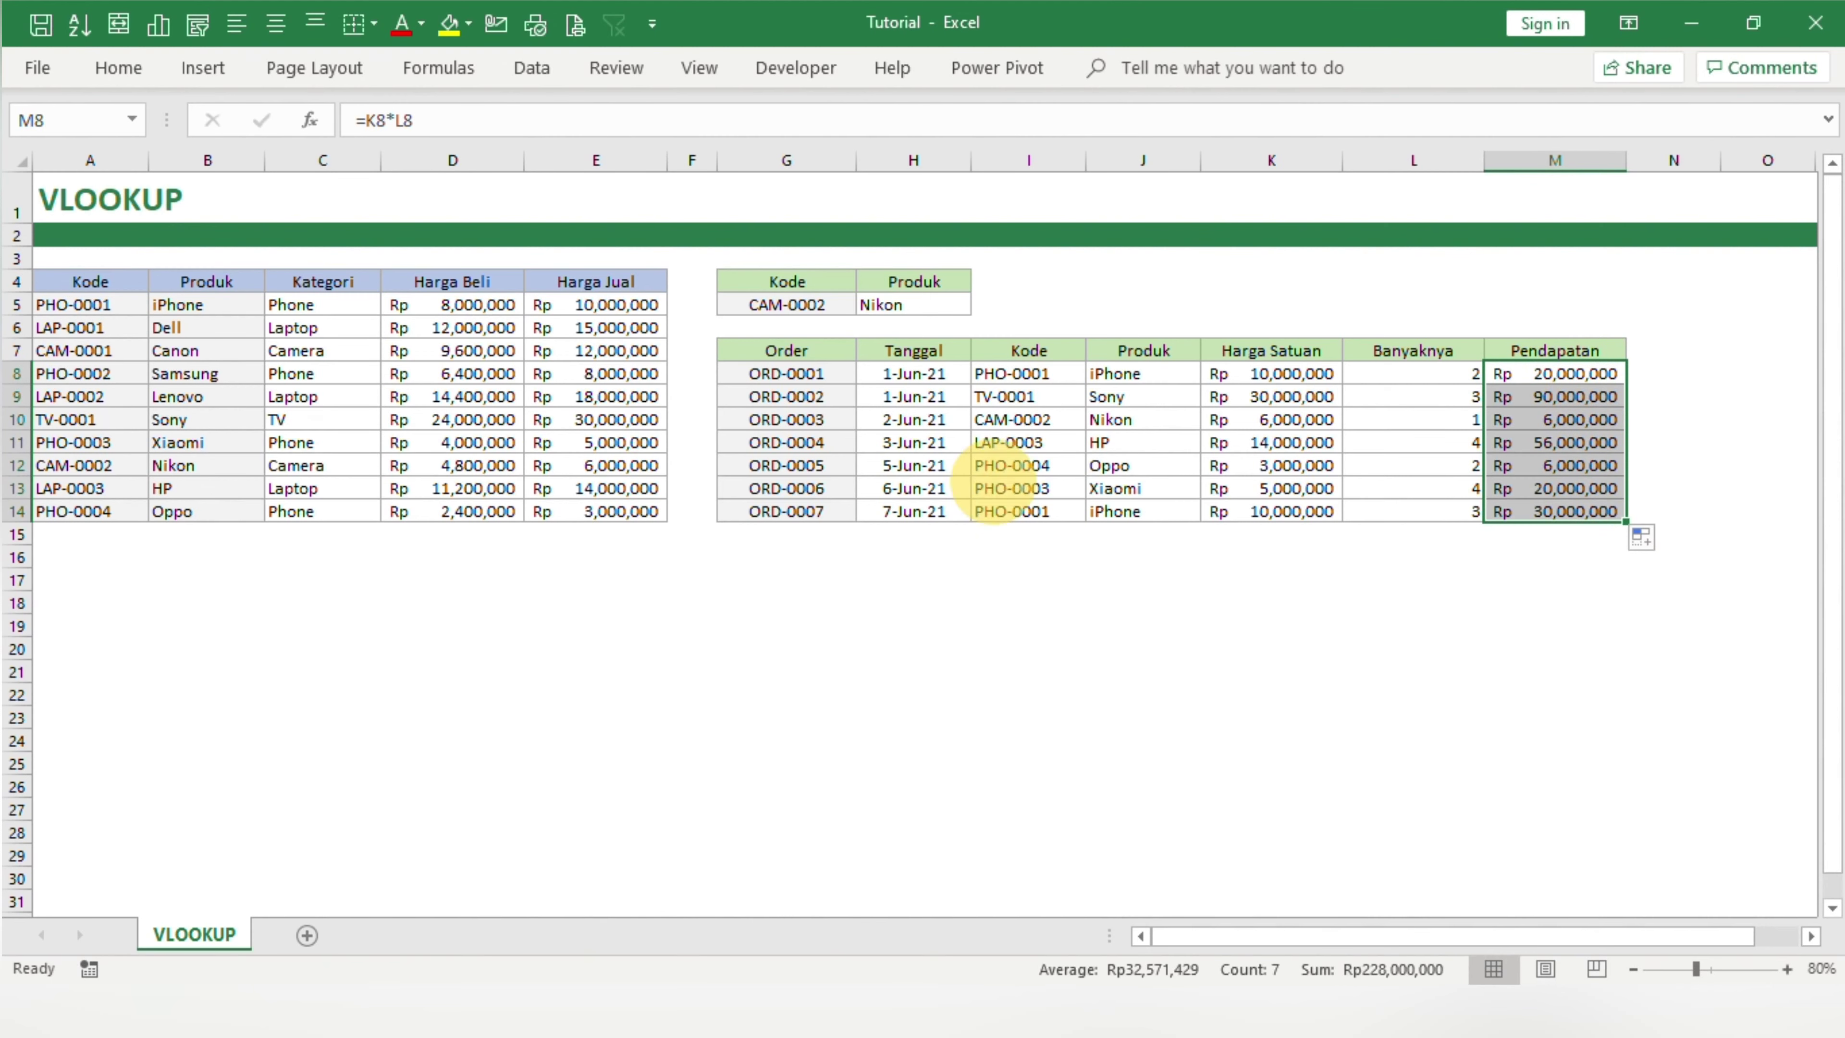
left_click(911, 305)
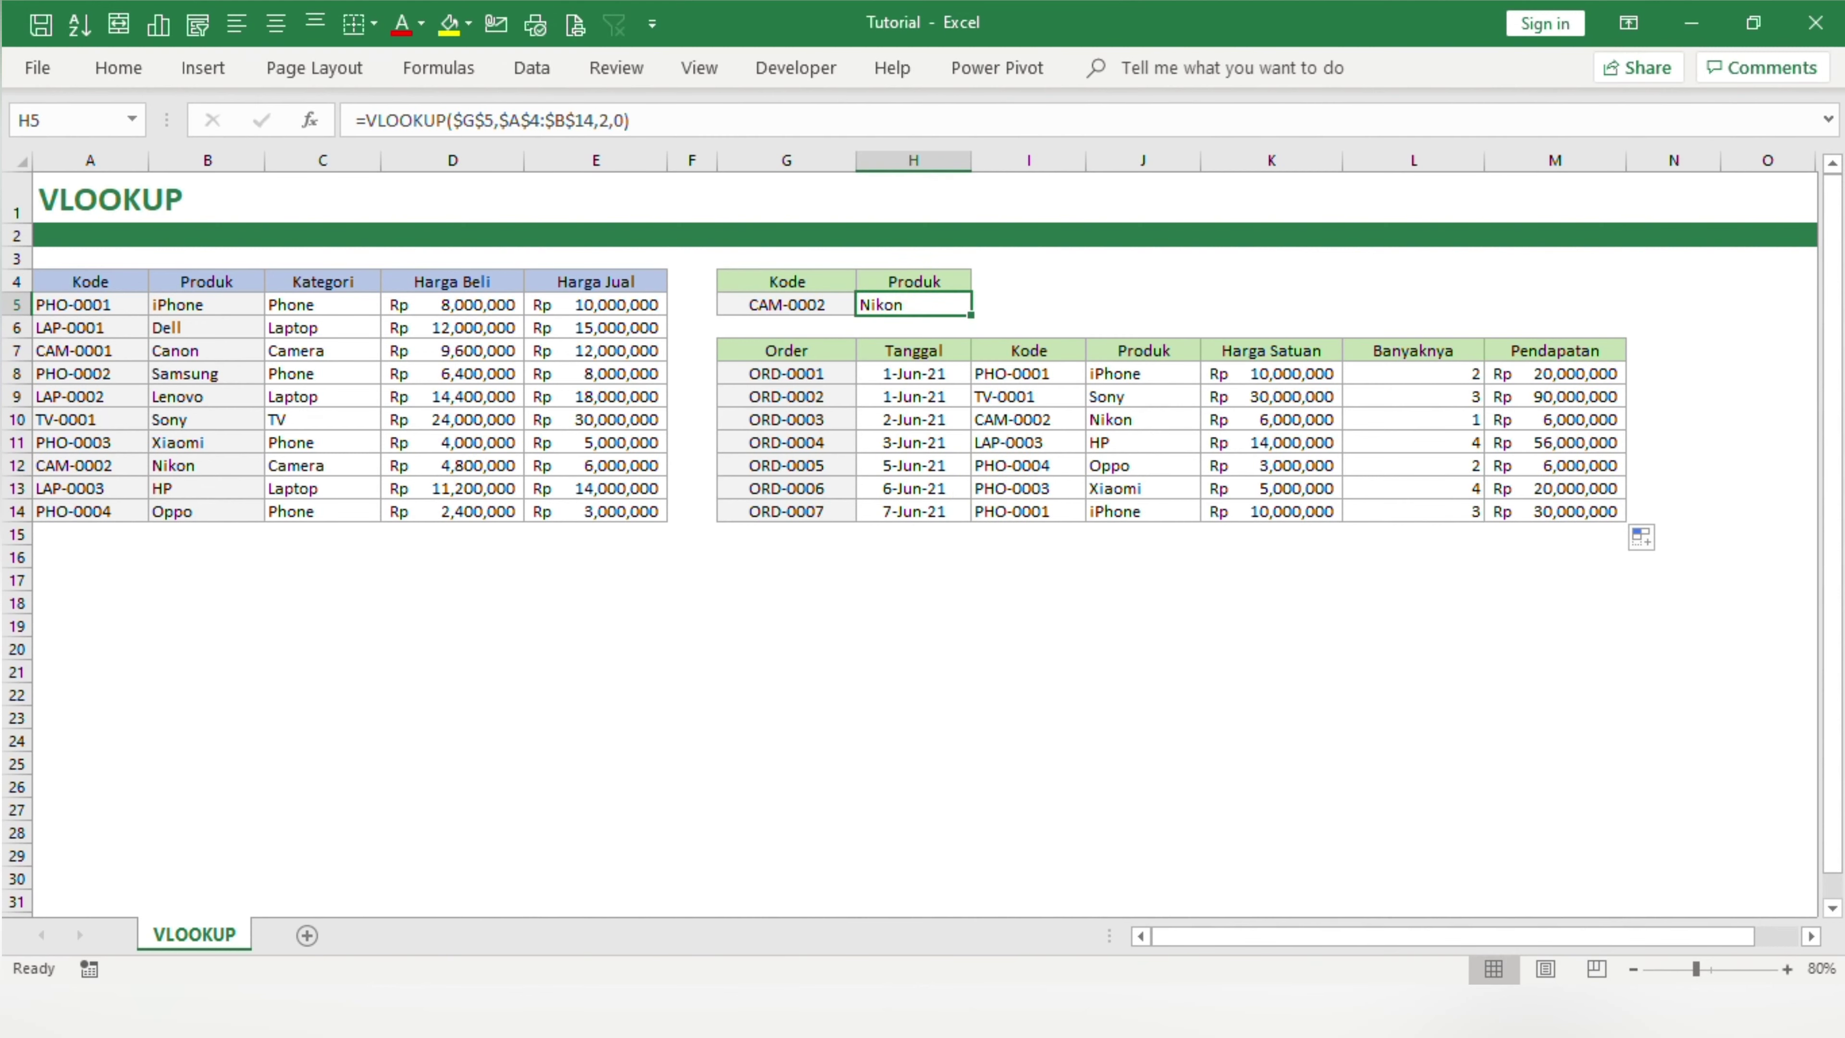
left_click(762, 535)
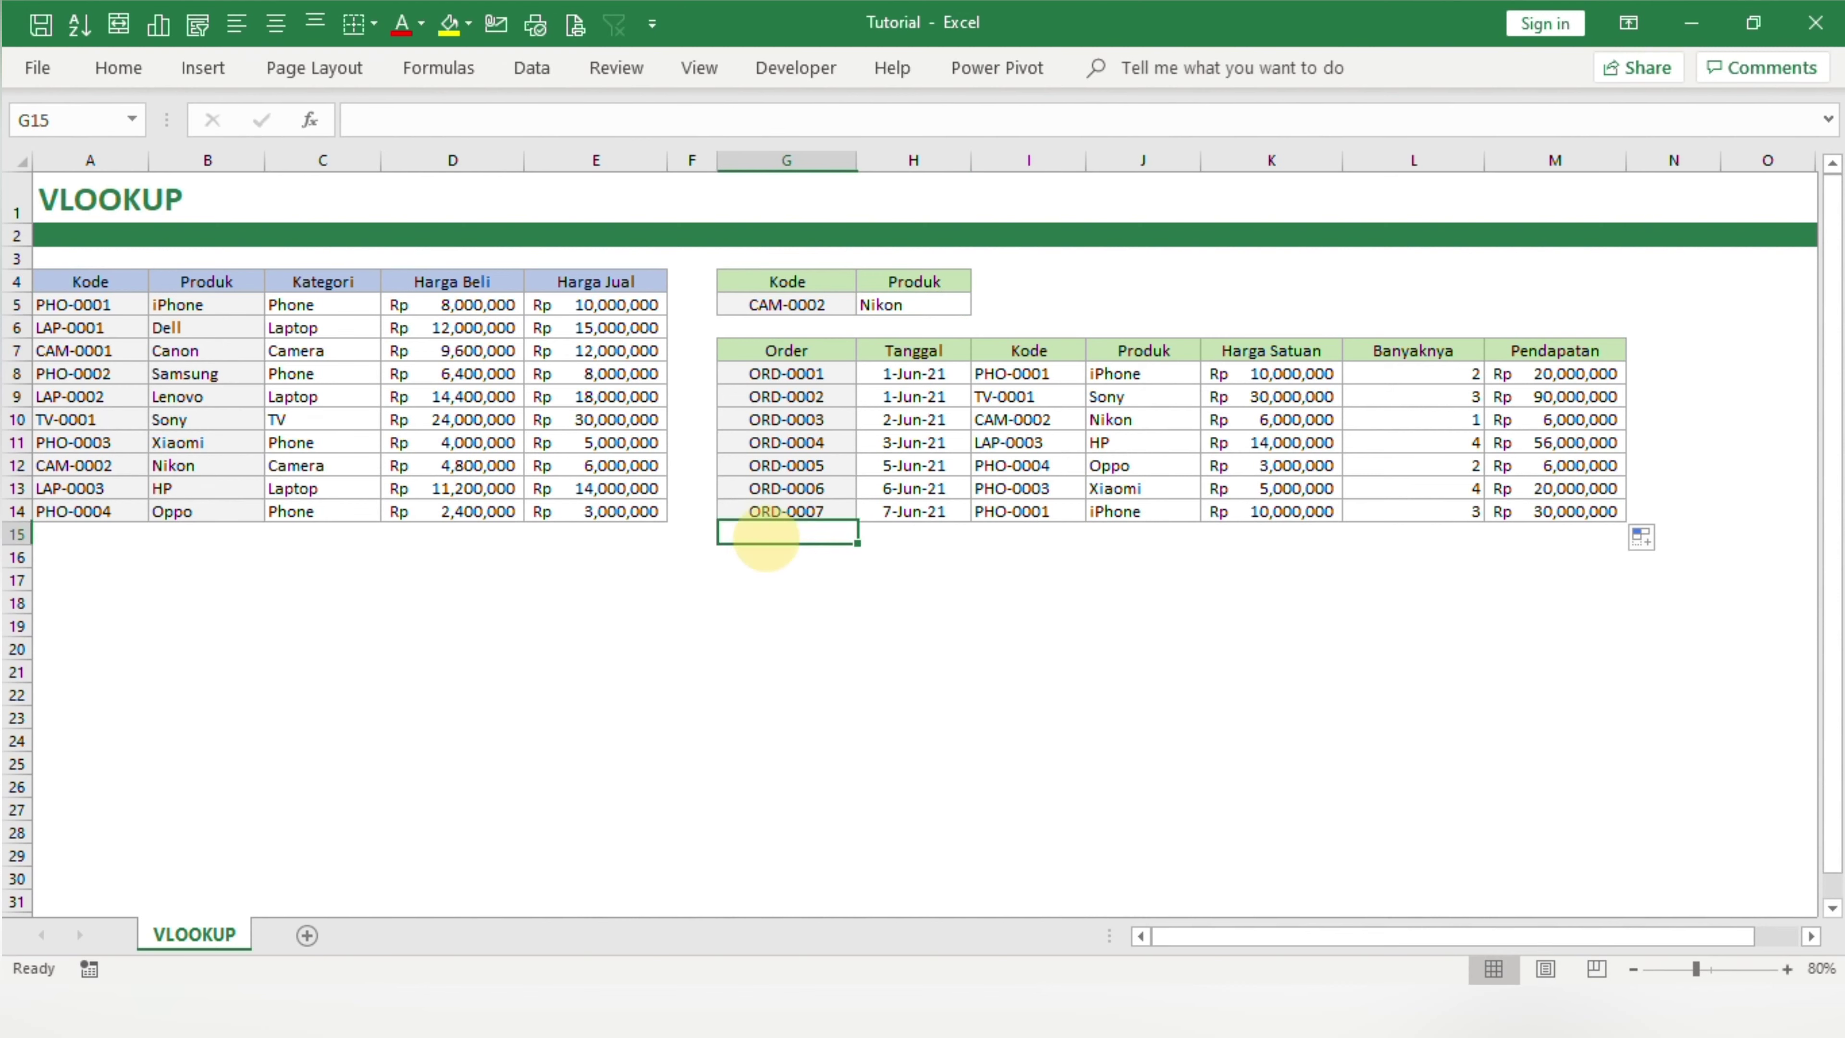